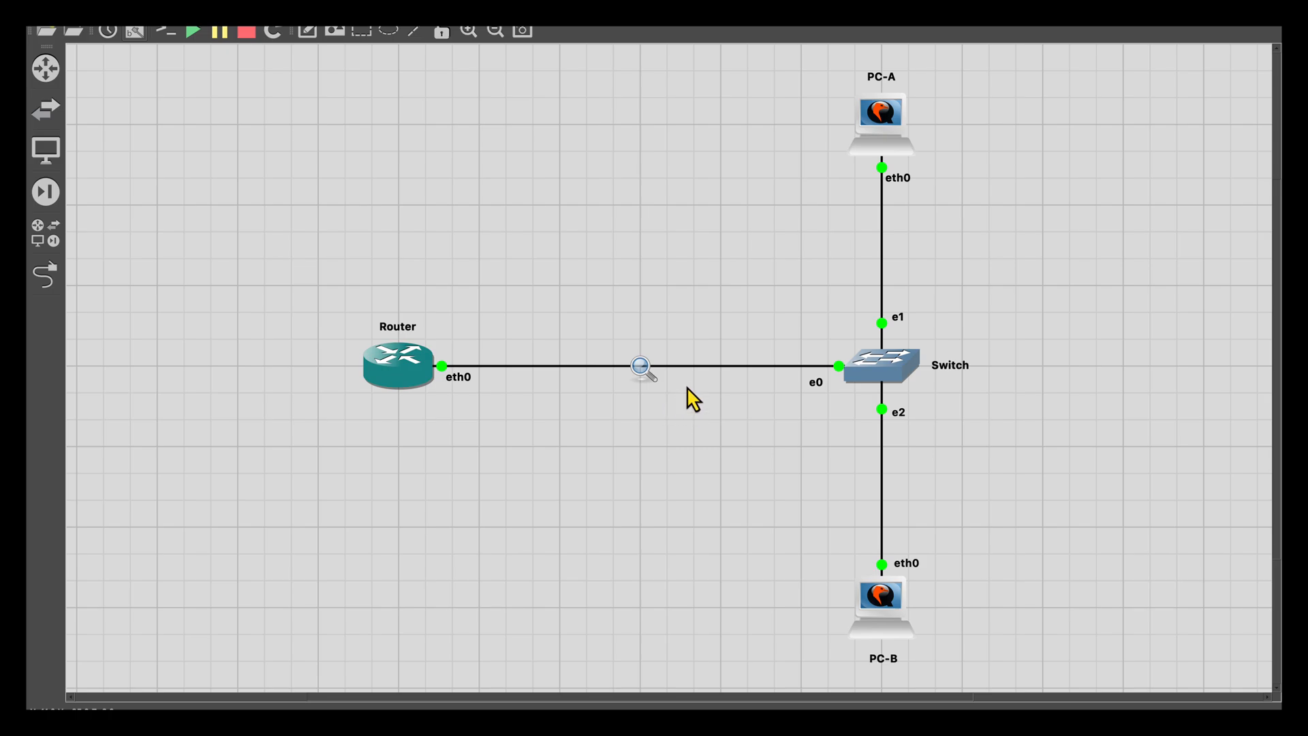
# Review the IPv6 method of PC-A's wired connection without changing it, and switch that wired connection on.
pyautogui.hotkey('ctrl', 'Up')
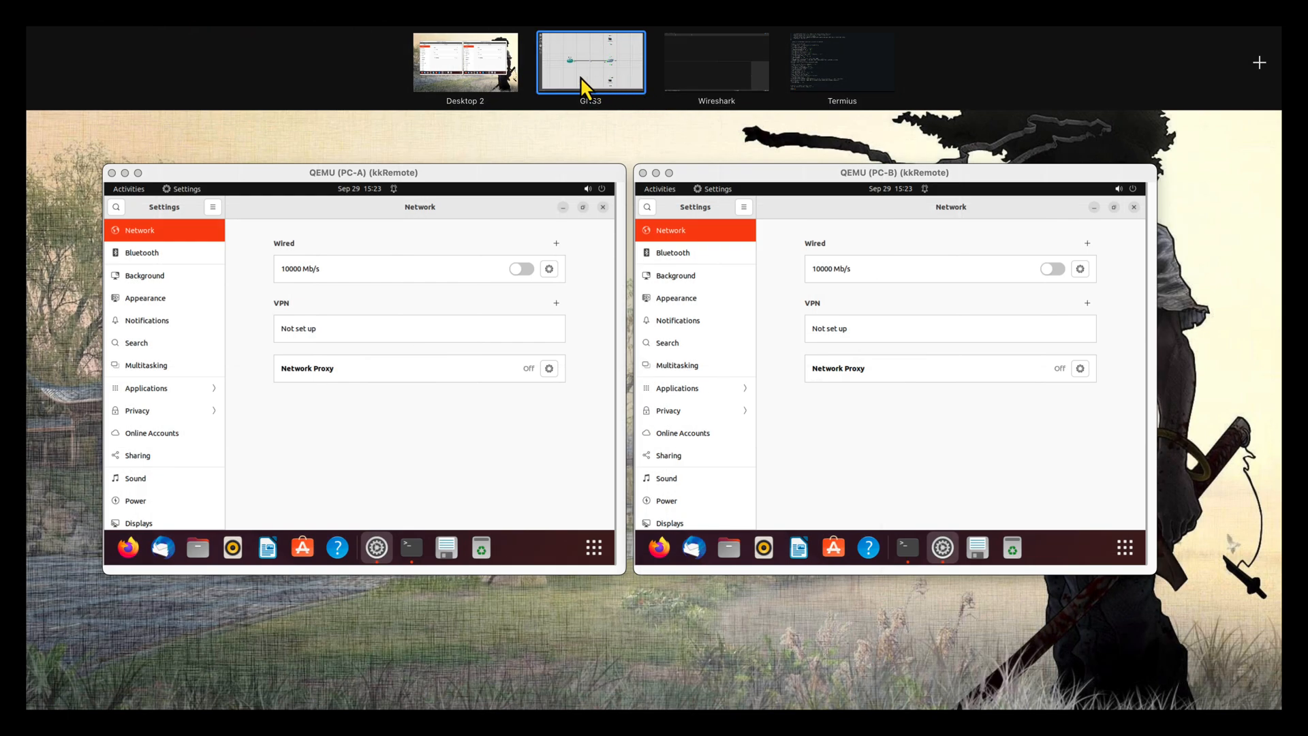
pyautogui.click(492, 73)
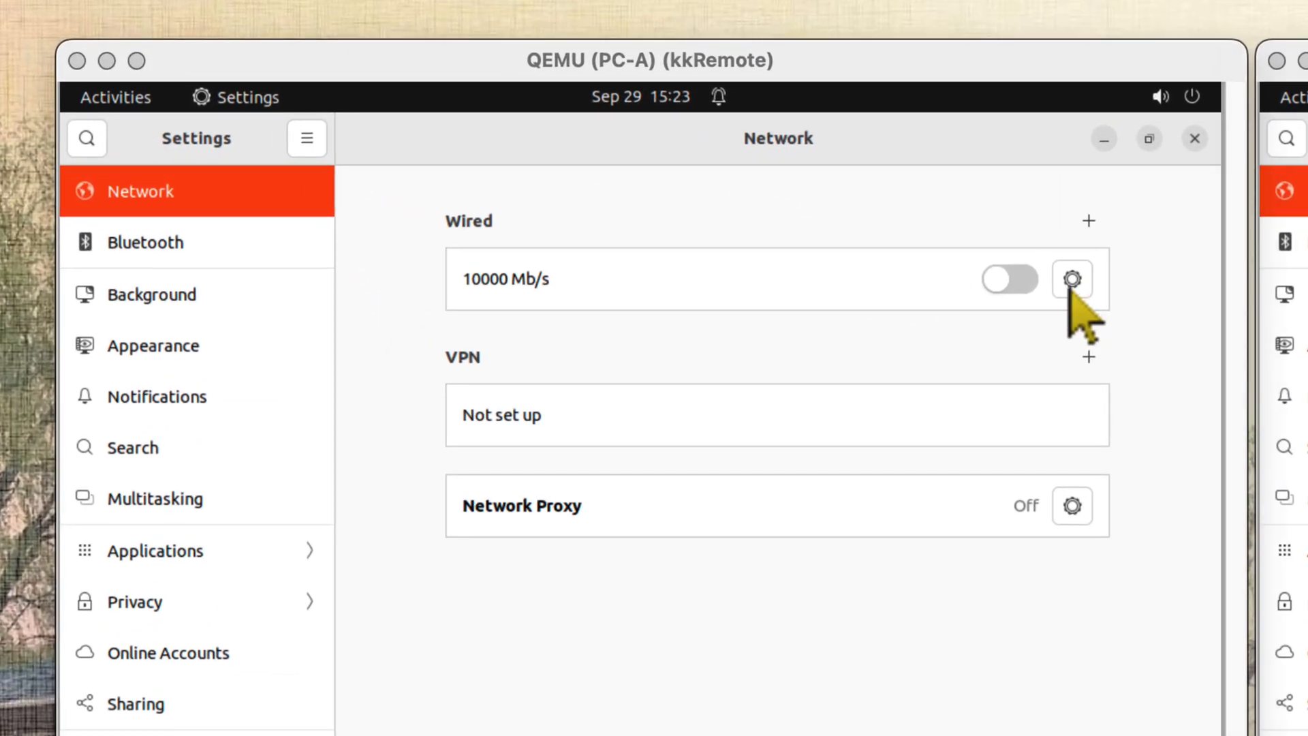
pyautogui.click(1071, 279)
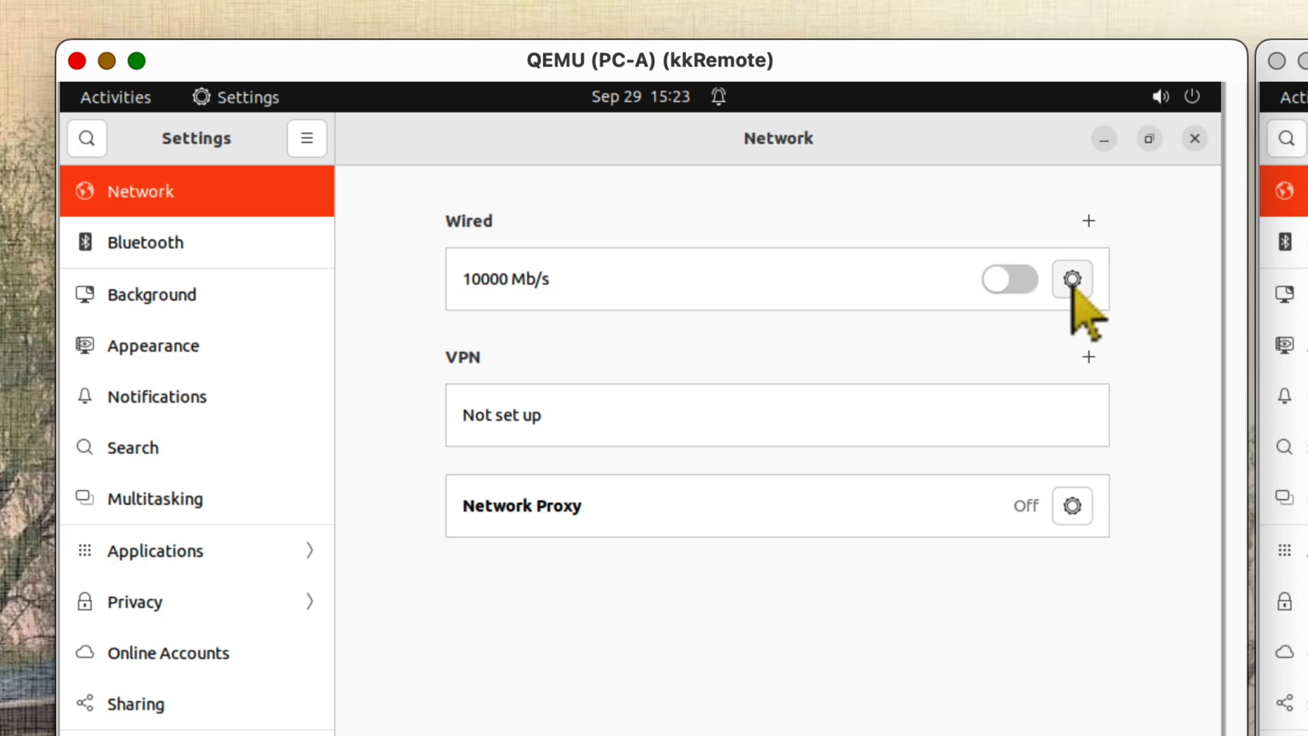
pyautogui.click(1071, 279)
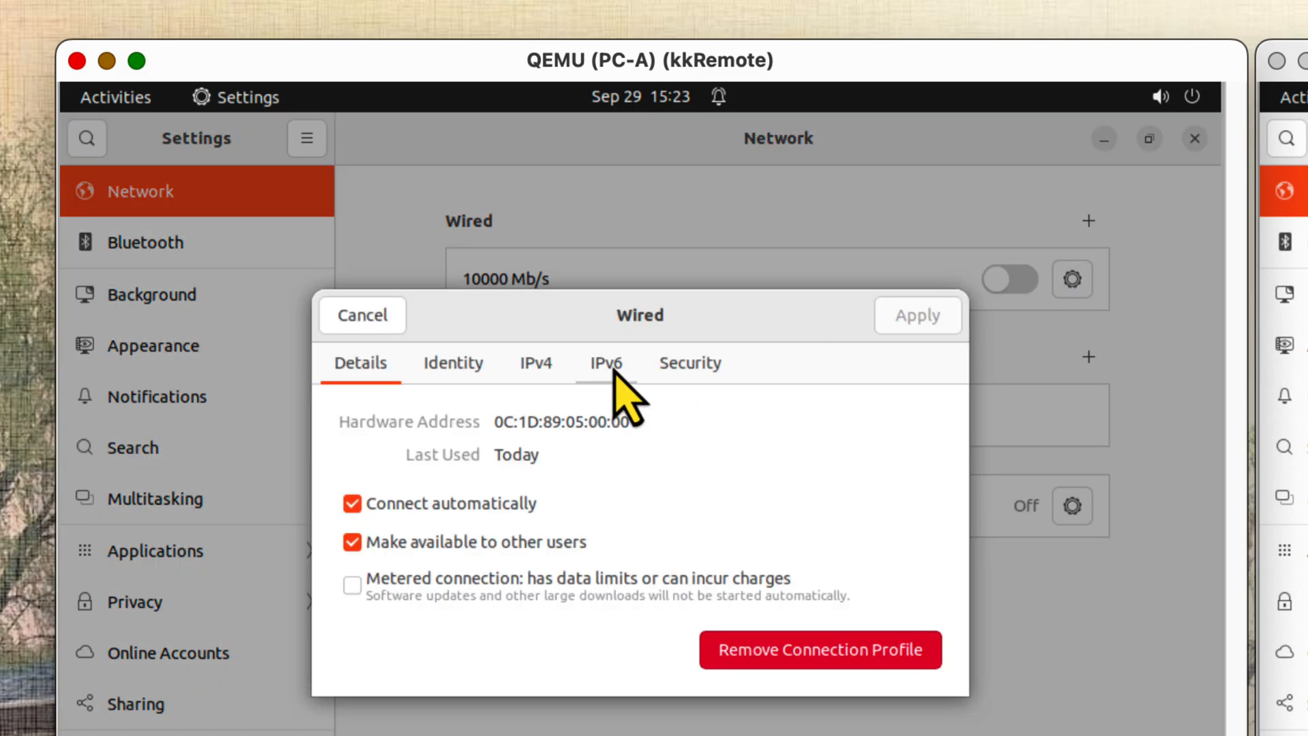
pyautogui.click(601, 370)
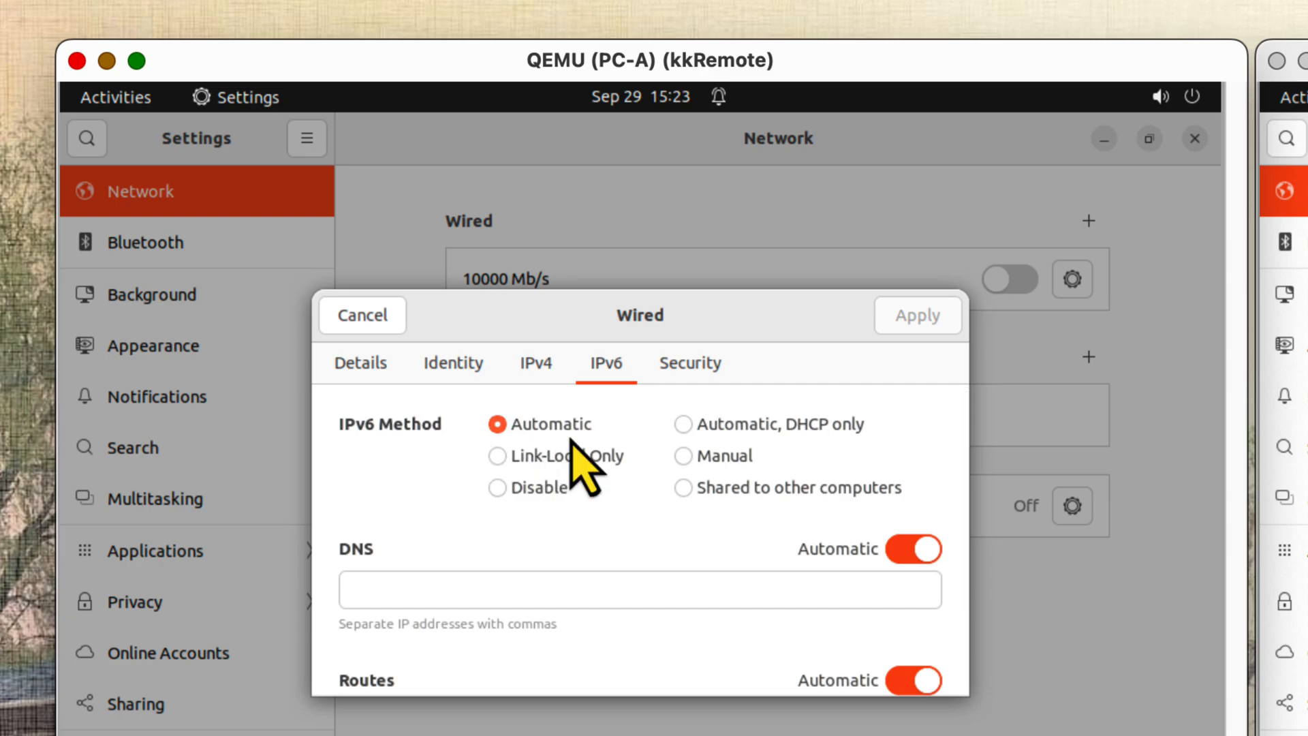
pyautogui.click(378, 310)
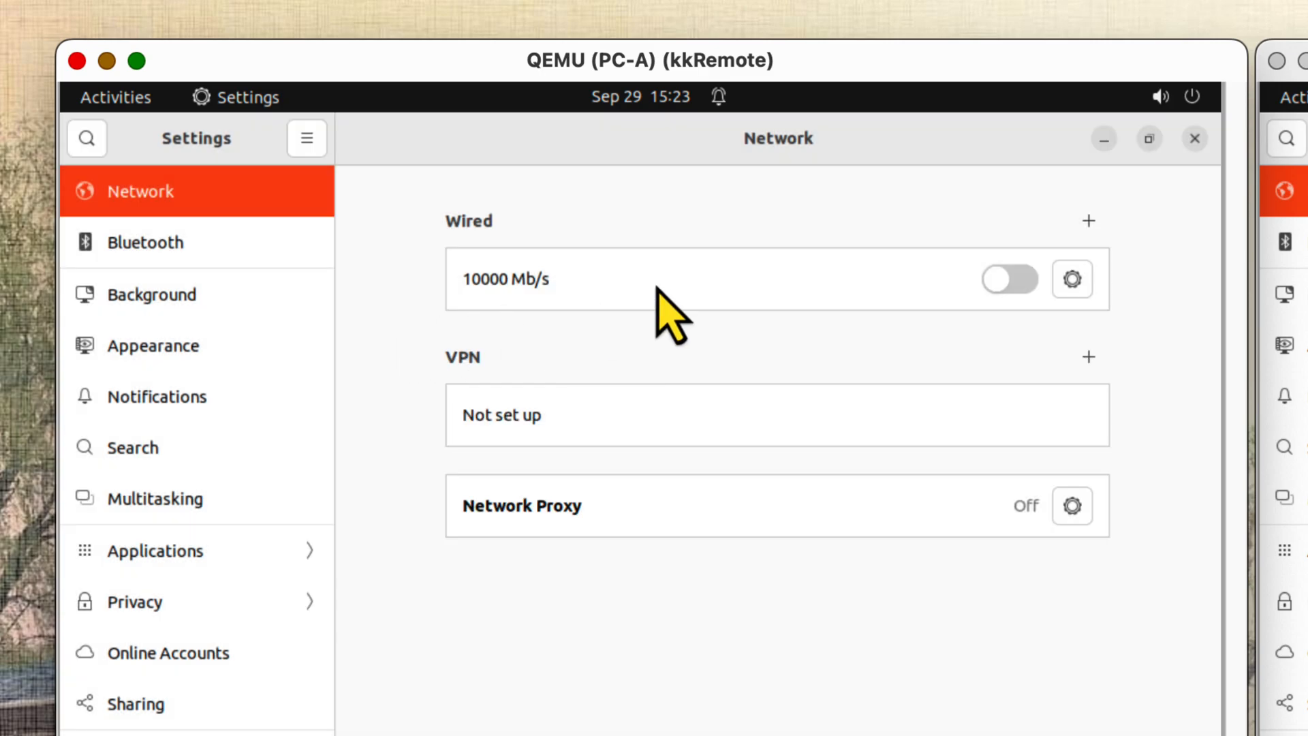
pyautogui.click(1015, 288)
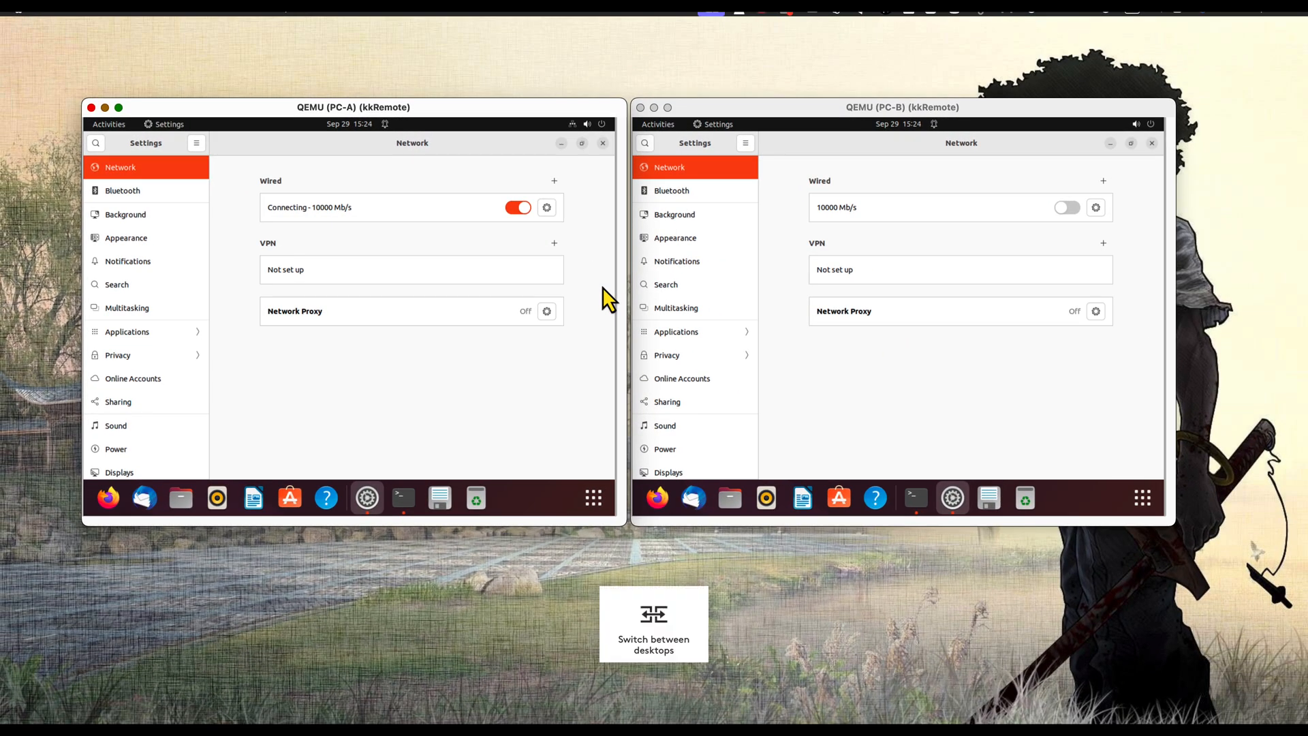
# Switch to Wireshark and filter the capture to packets whose IPv6 destination is ff02::2.
pyautogui.hotkey('ctrl', 'Up')
pyautogui.moveTo(686, 35)
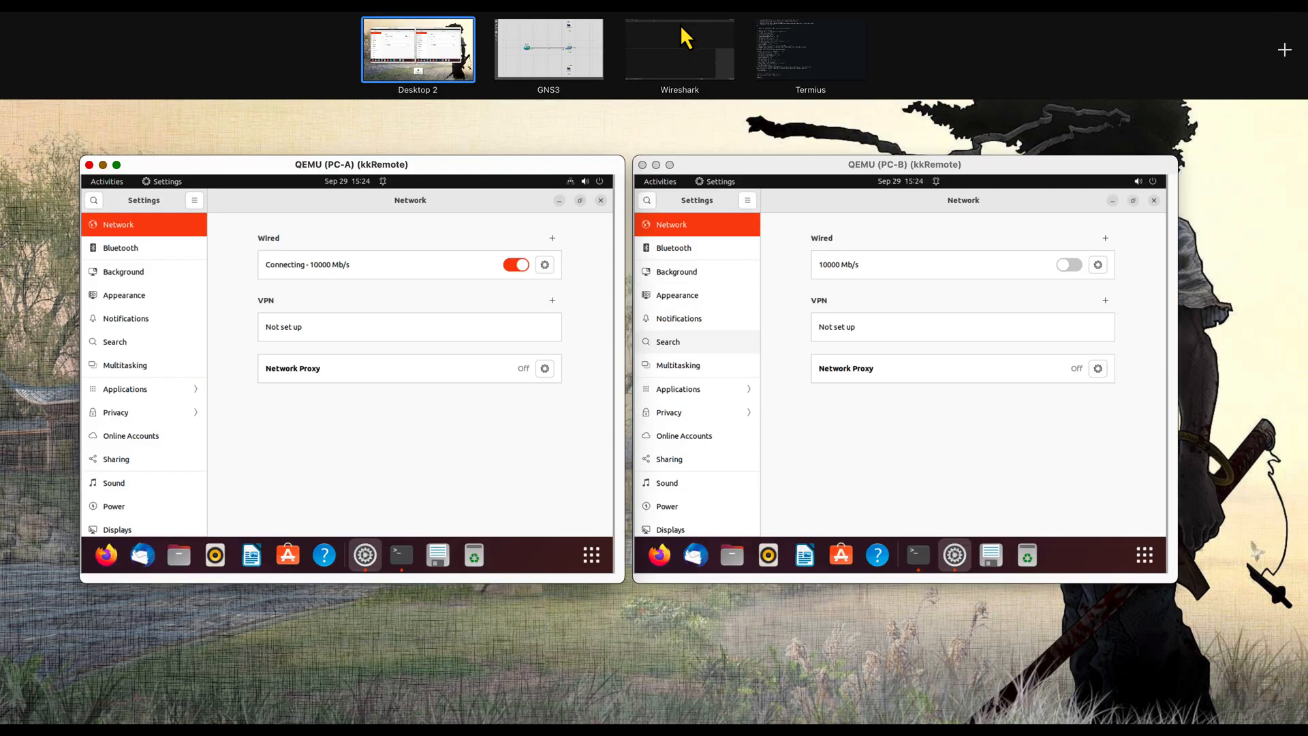
pyautogui.click(689, 62)
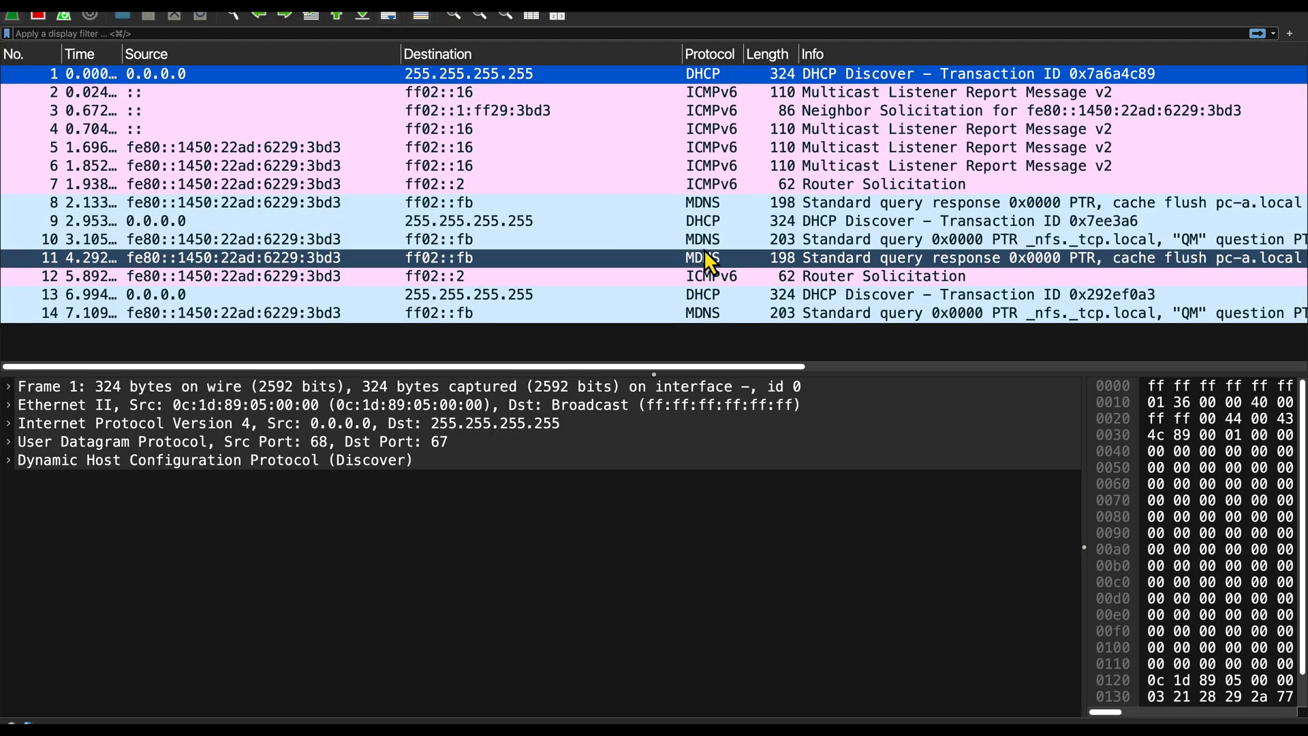
pyautogui.moveTo(461, 194); pyautogui.dragTo(361, 35)
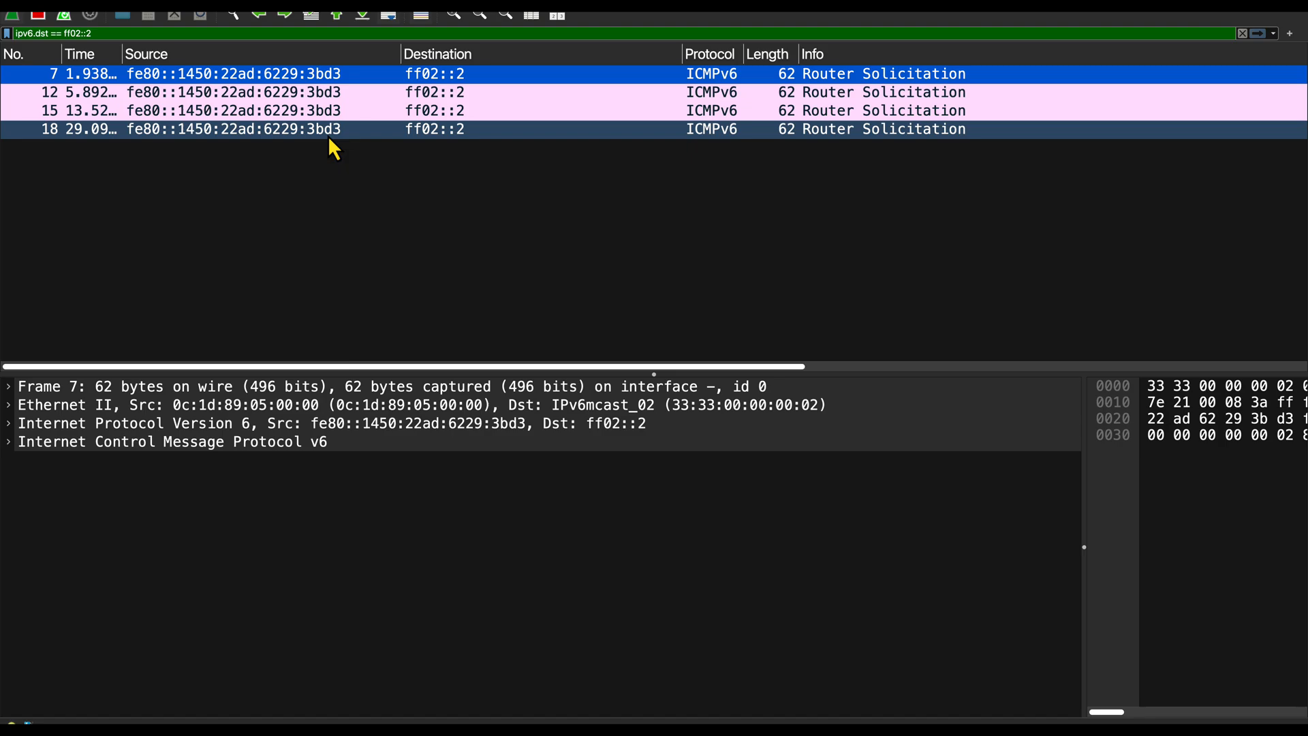
# In PC-A's terminal, clear the screen, list the IPv6 addresses with ip -6 a and highlight the ens3 link-local address.
pyautogui.hotkey('ctrl', 'Up')
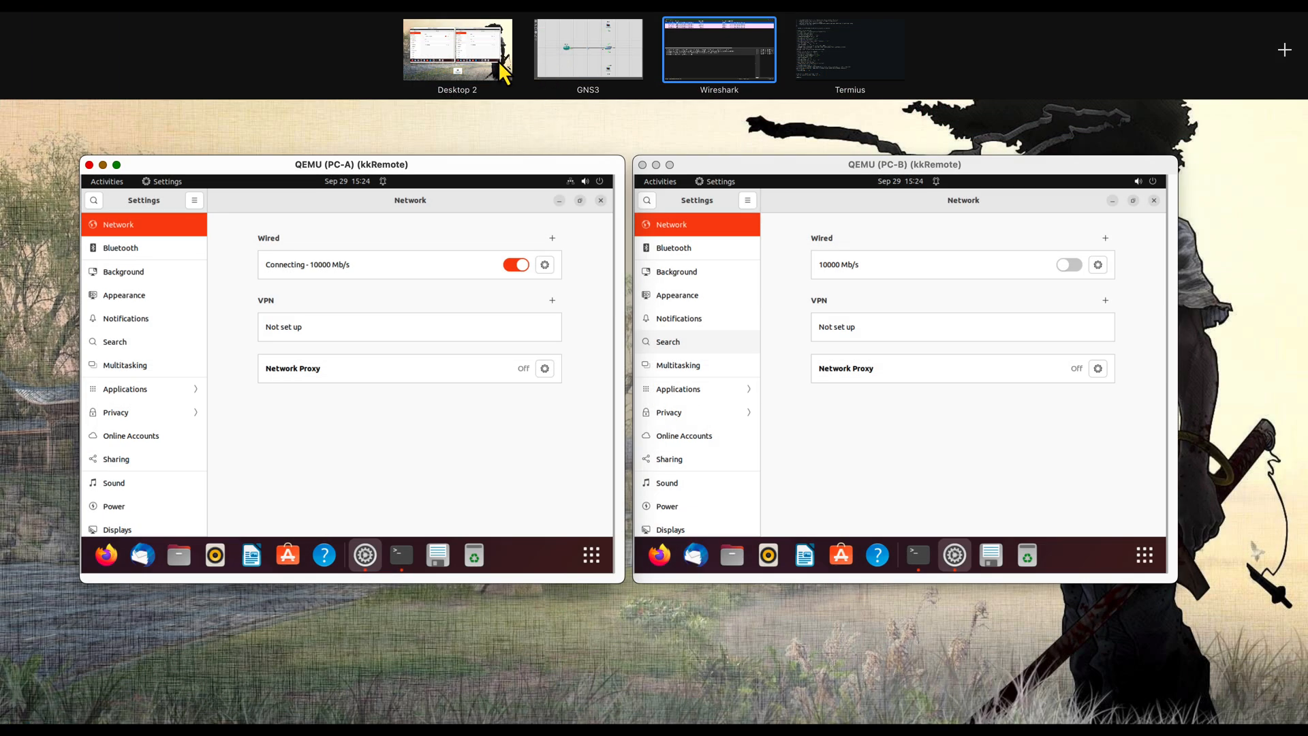
pyautogui.click(471, 63)
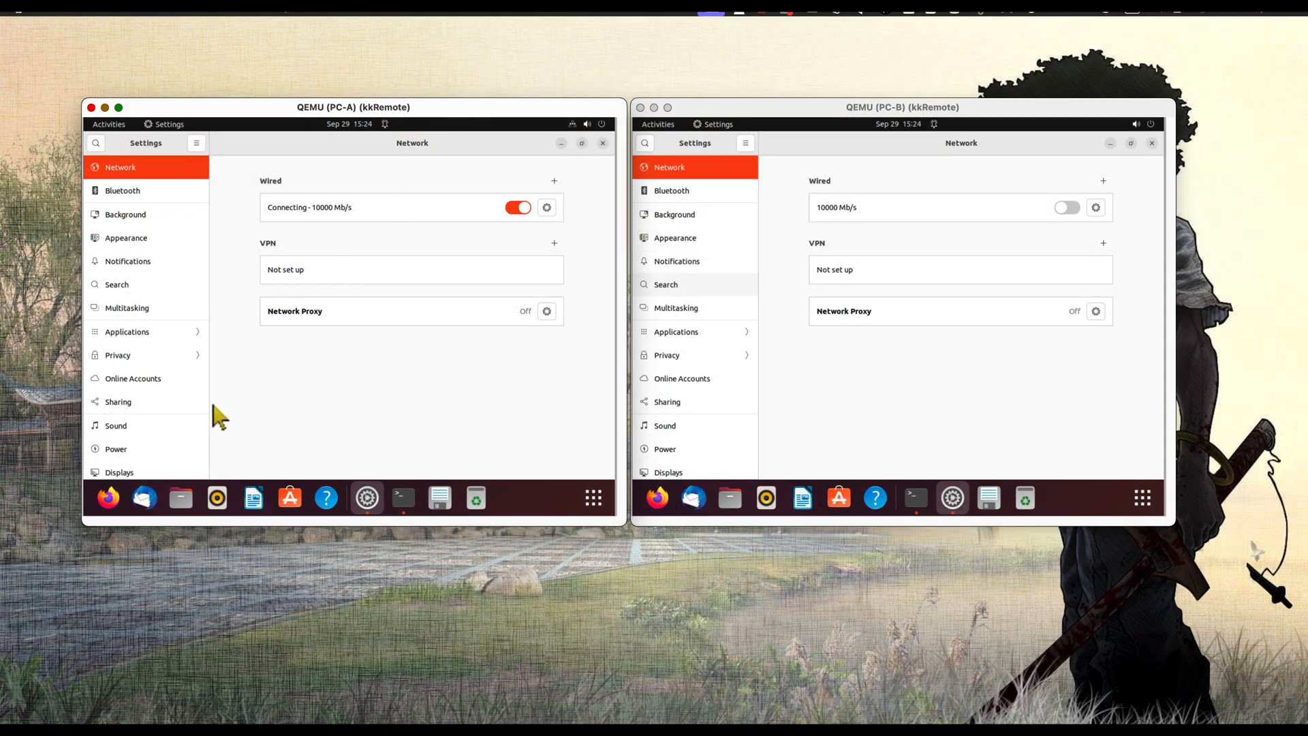
pyautogui.click(410, 506)
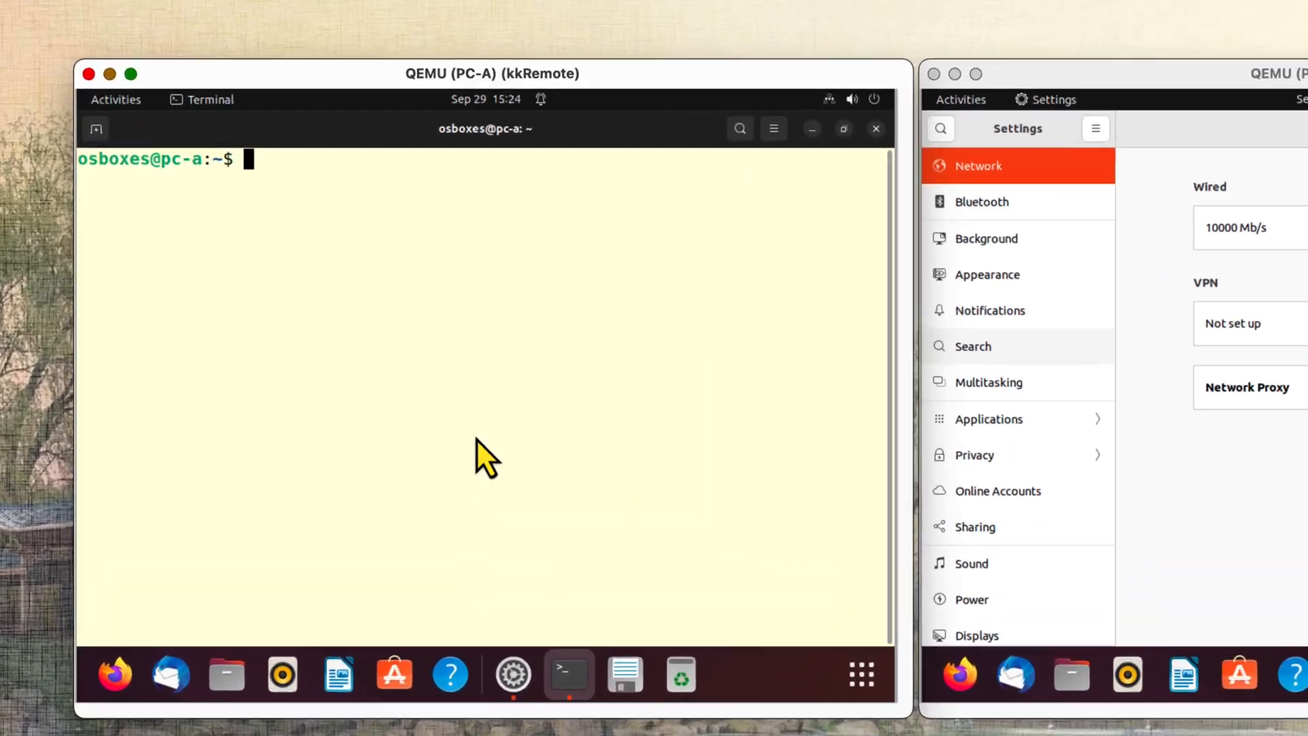
pyautogui.write('clear')
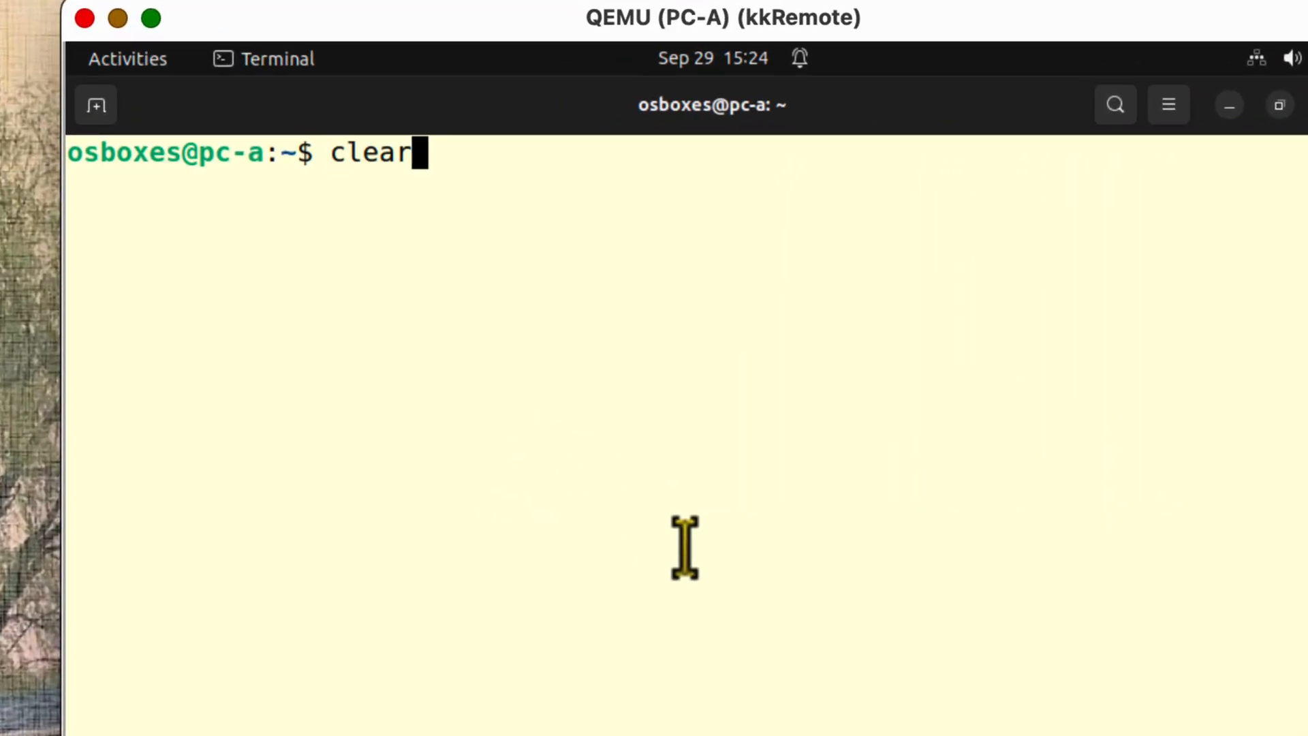
pyautogui.press('Return')
pyautogui.write('ip -6 a')
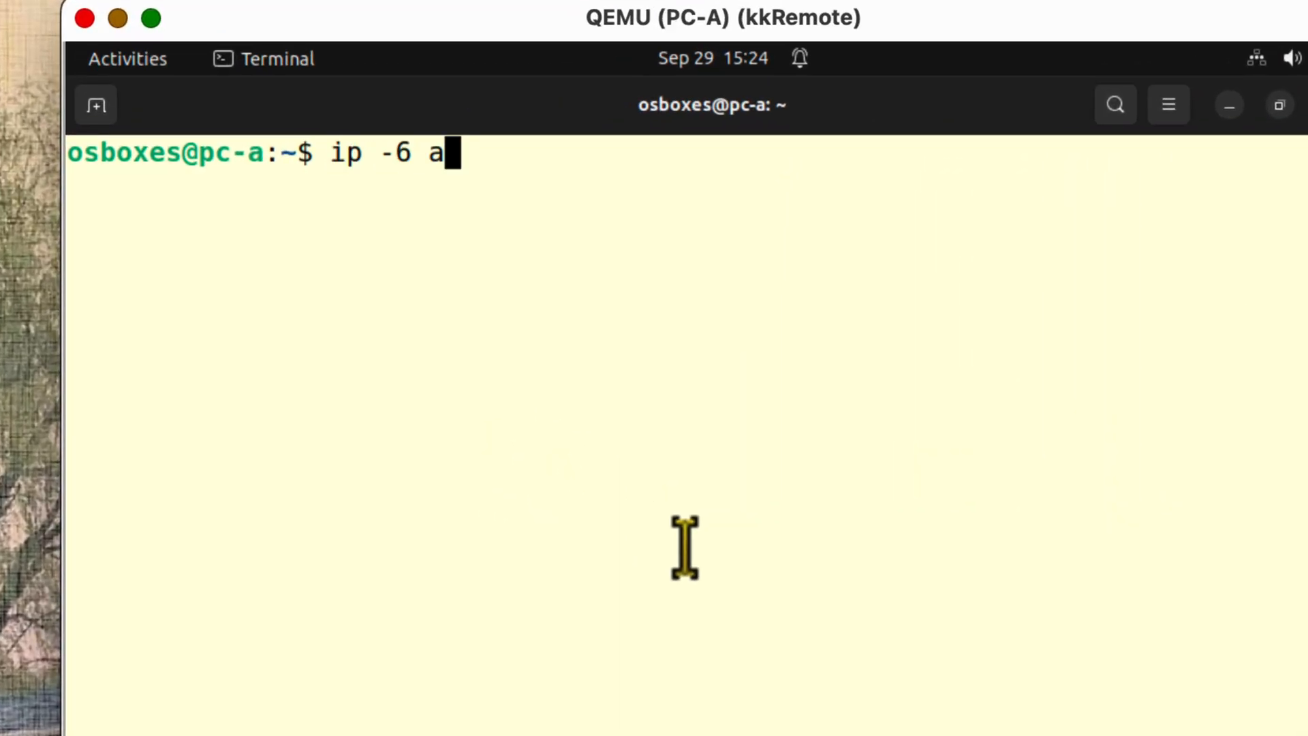
pyautogui.press('Return')
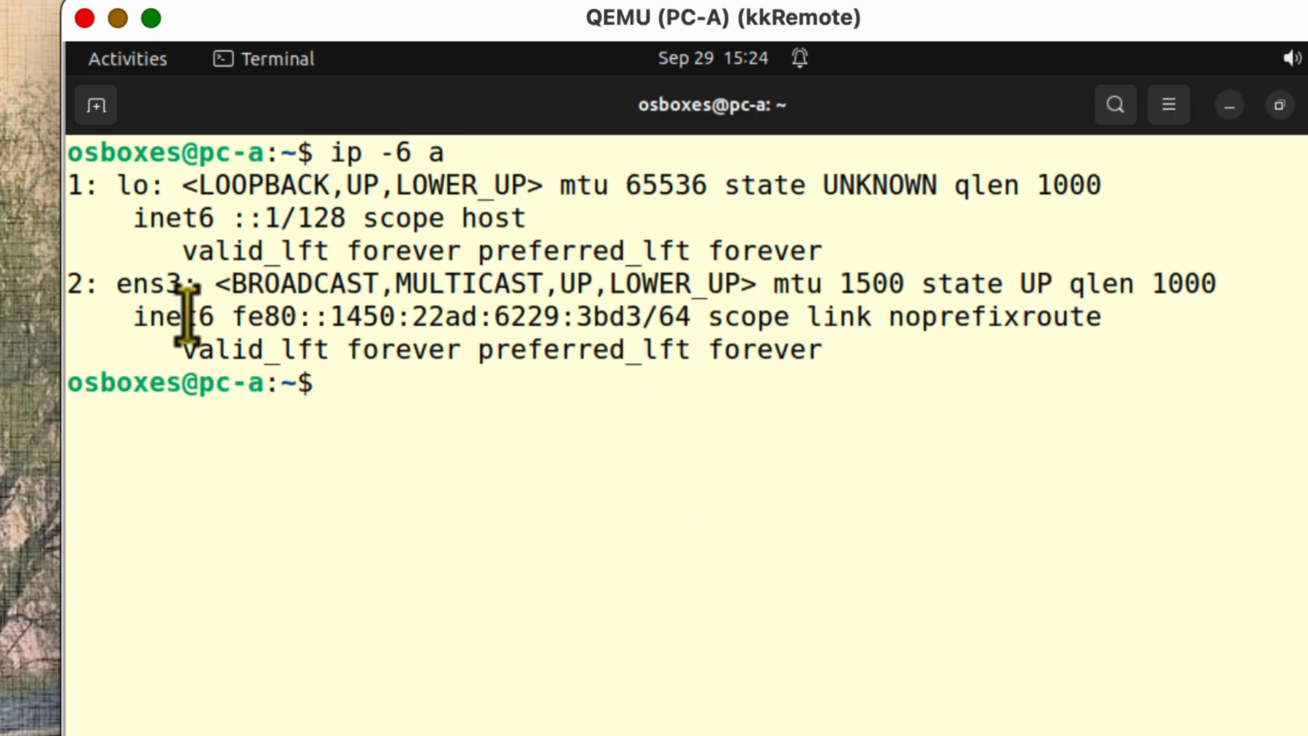
pyautogui.moveTo(235, 317); pyautogui.dragTo(643, 322)
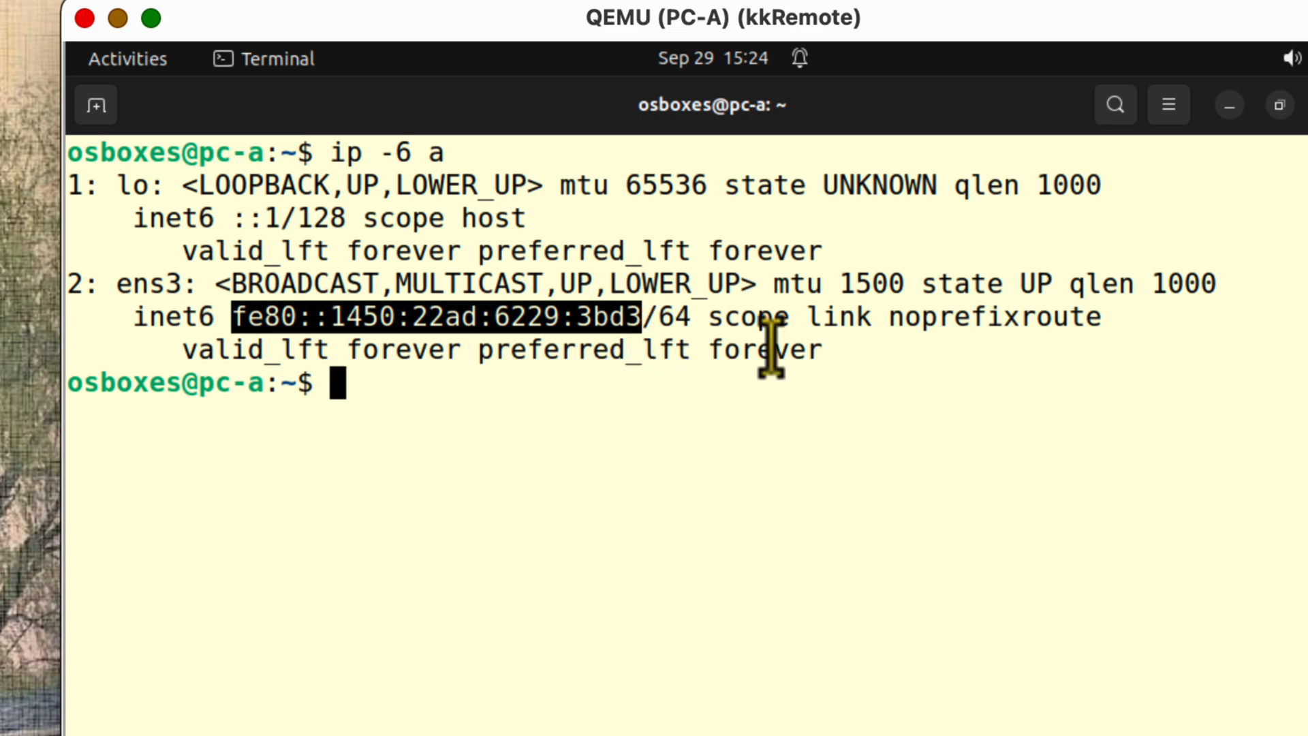
# Review the IPv6 method of PC-B's wired connection without changing it, and switch that wired connection on.
pyautogui.hotkey('ctrl', 'Up')
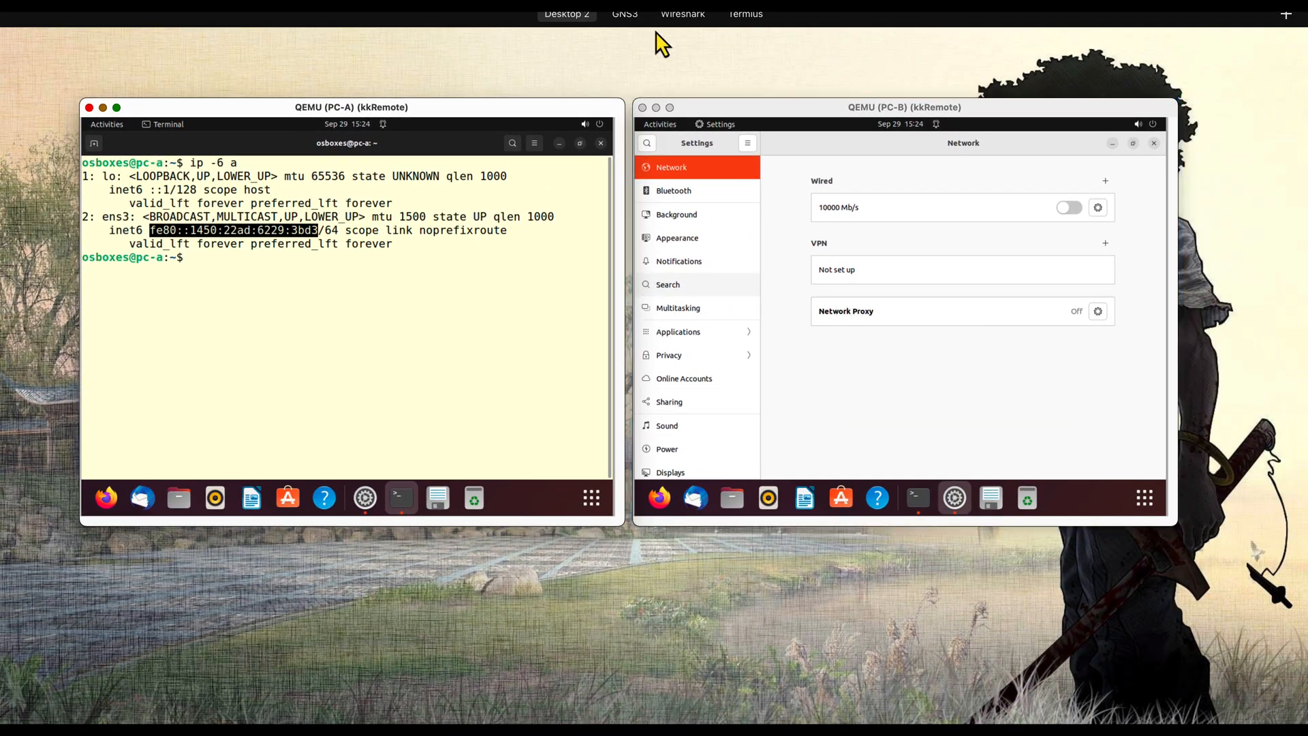
pyautogui.moveTo(721, 79)
pyautogui.click(802, 63)
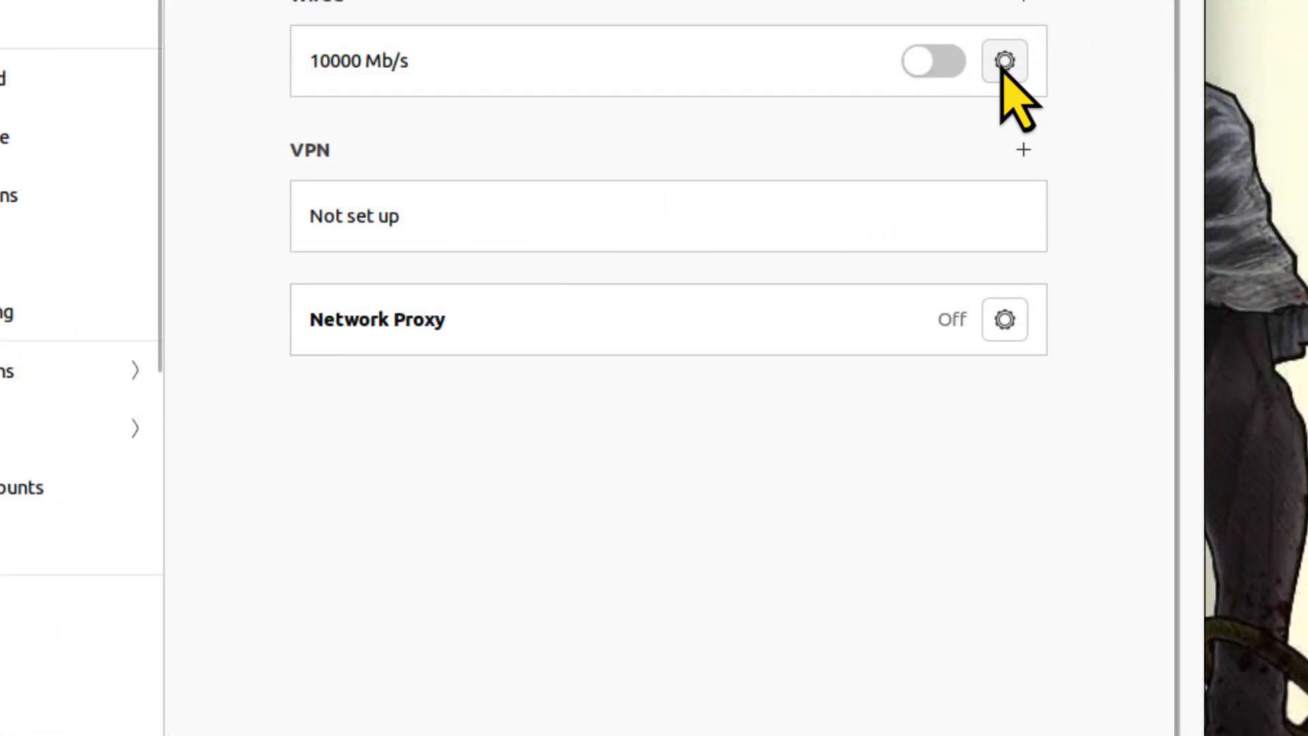
pyautogui.click(1004, 61)
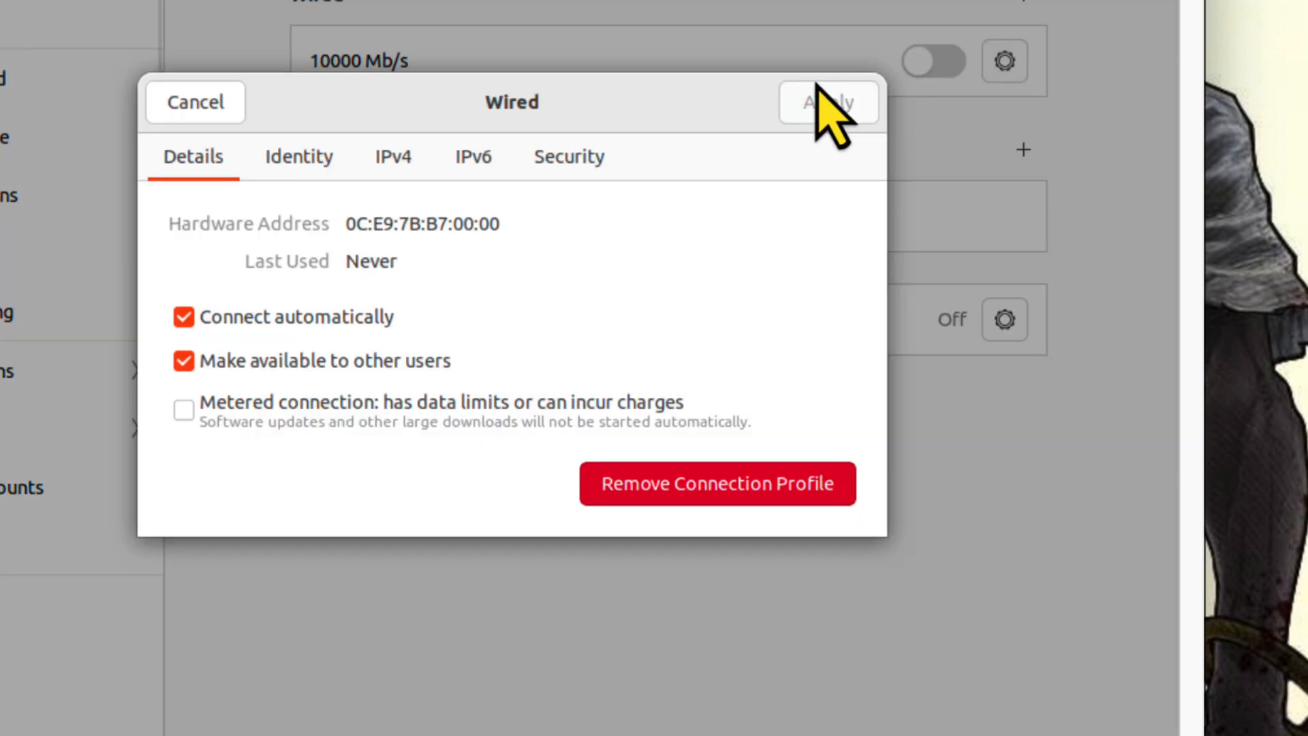
pyautogui.click(461, 160)
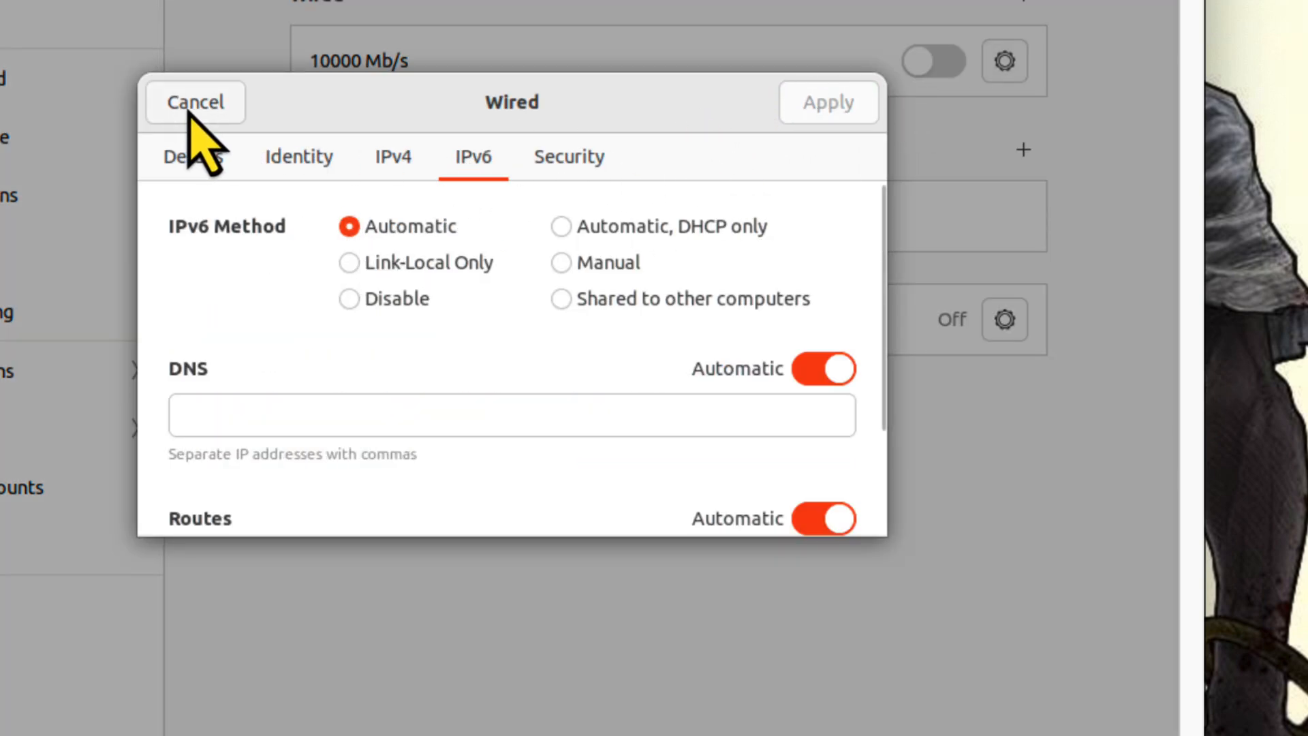
pyautogui.click(224, 111)
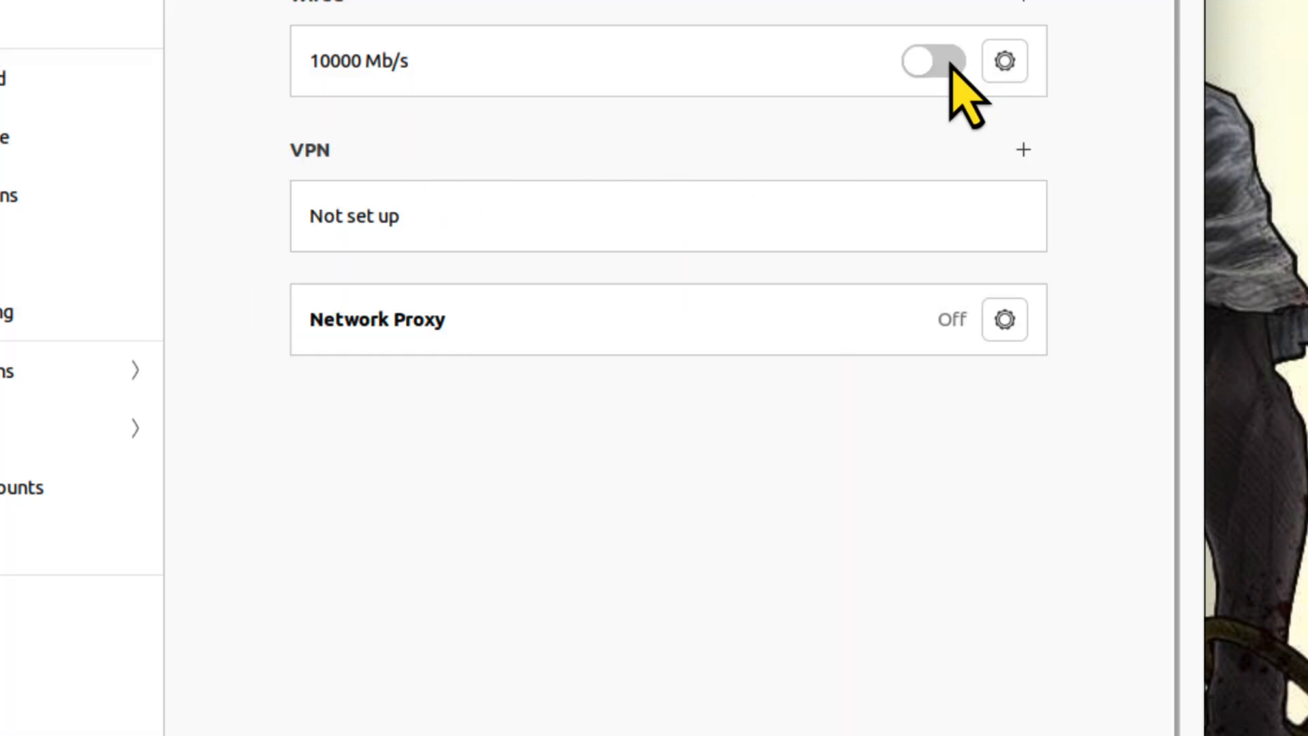
pyautogui.click(951, 67)
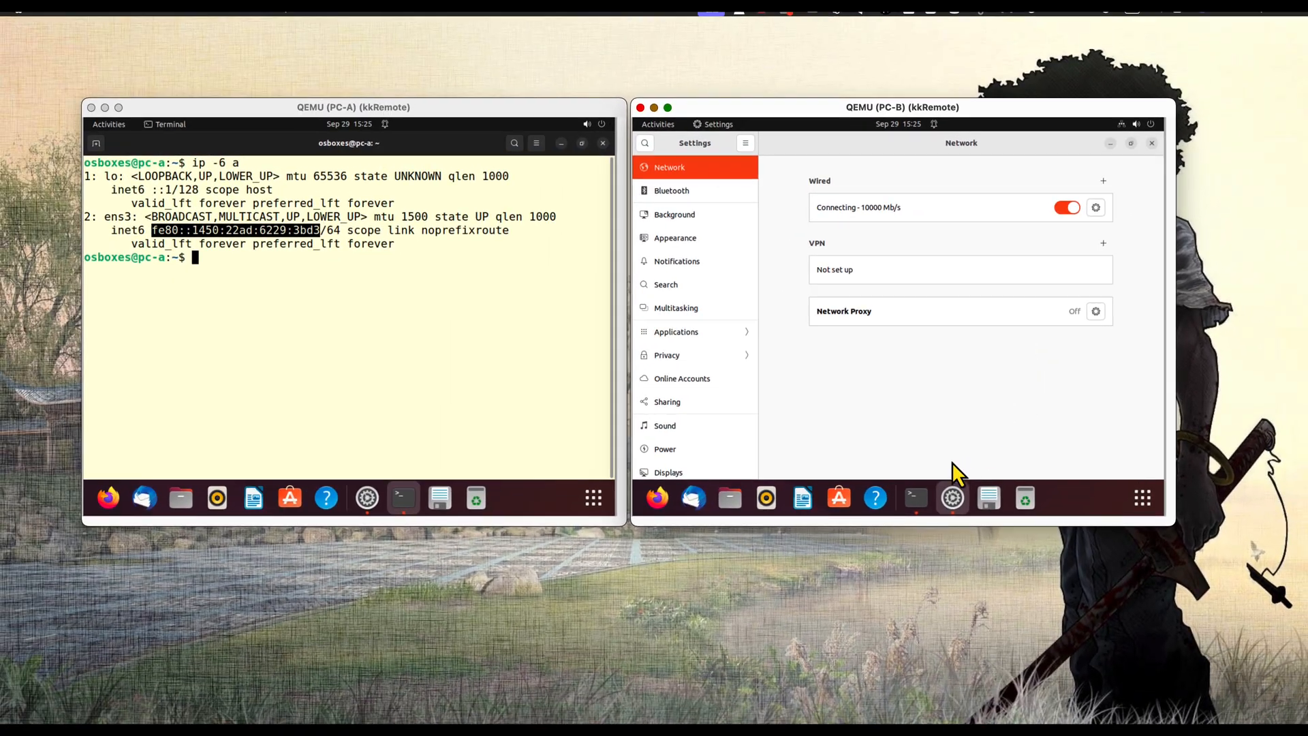
# List PC-B's IPv6 addresses with ip -6 a in its terminal, and switch to Wireshark to examine the filtered router solicitations.
pyautogui.click(918, 493)
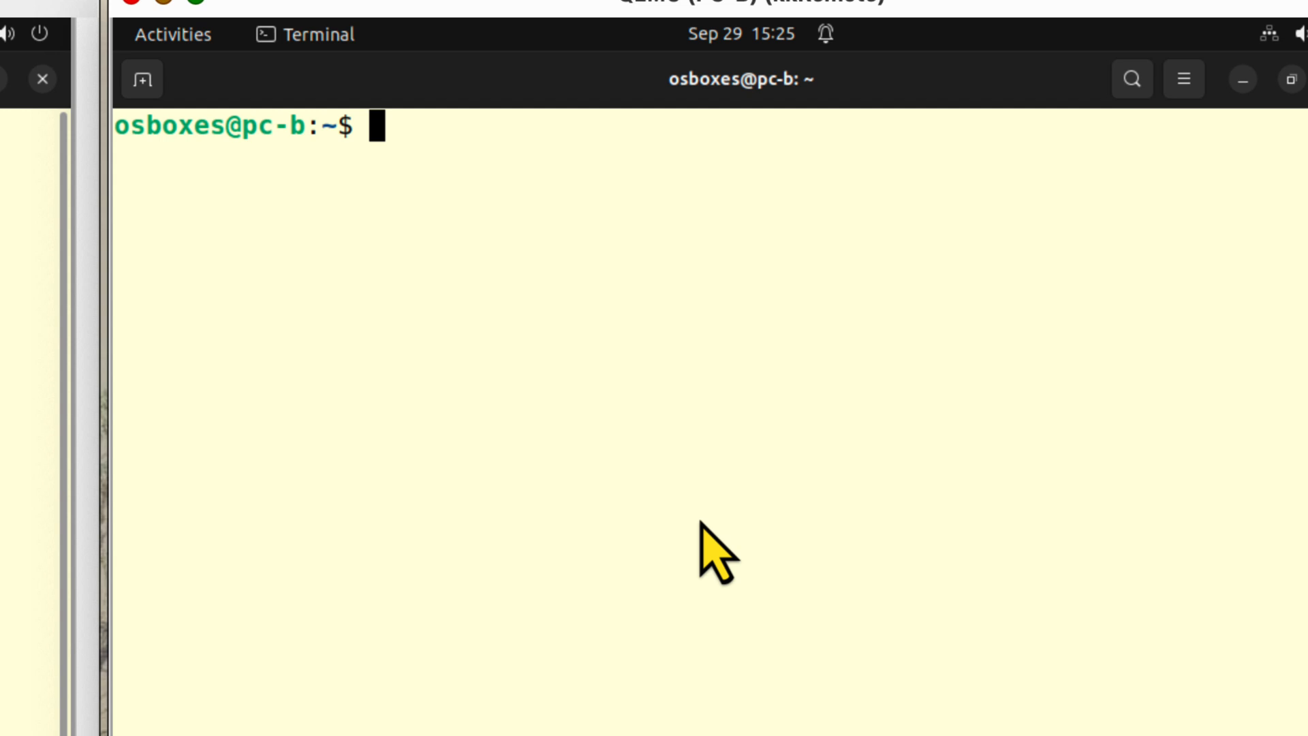
pyautogui.write('clear')
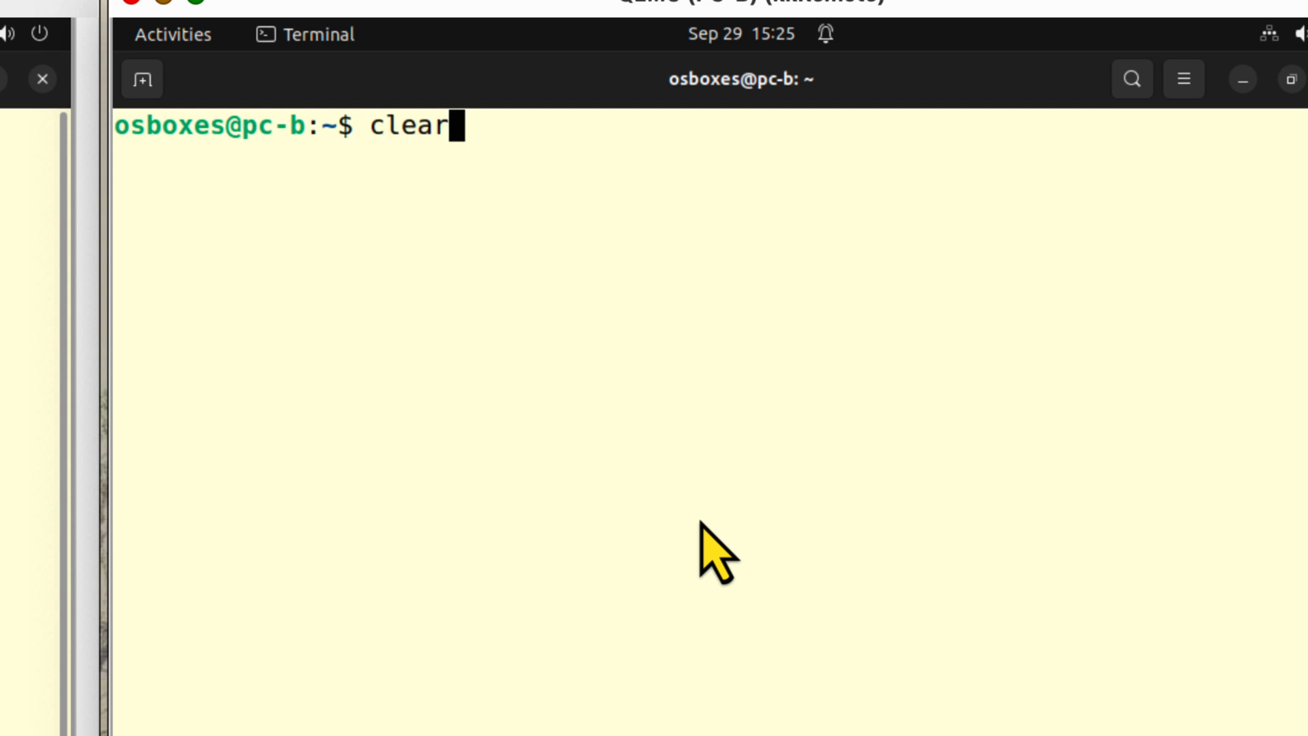
pyautogui.press('Return')
pyautogui.write('ip -6 a')
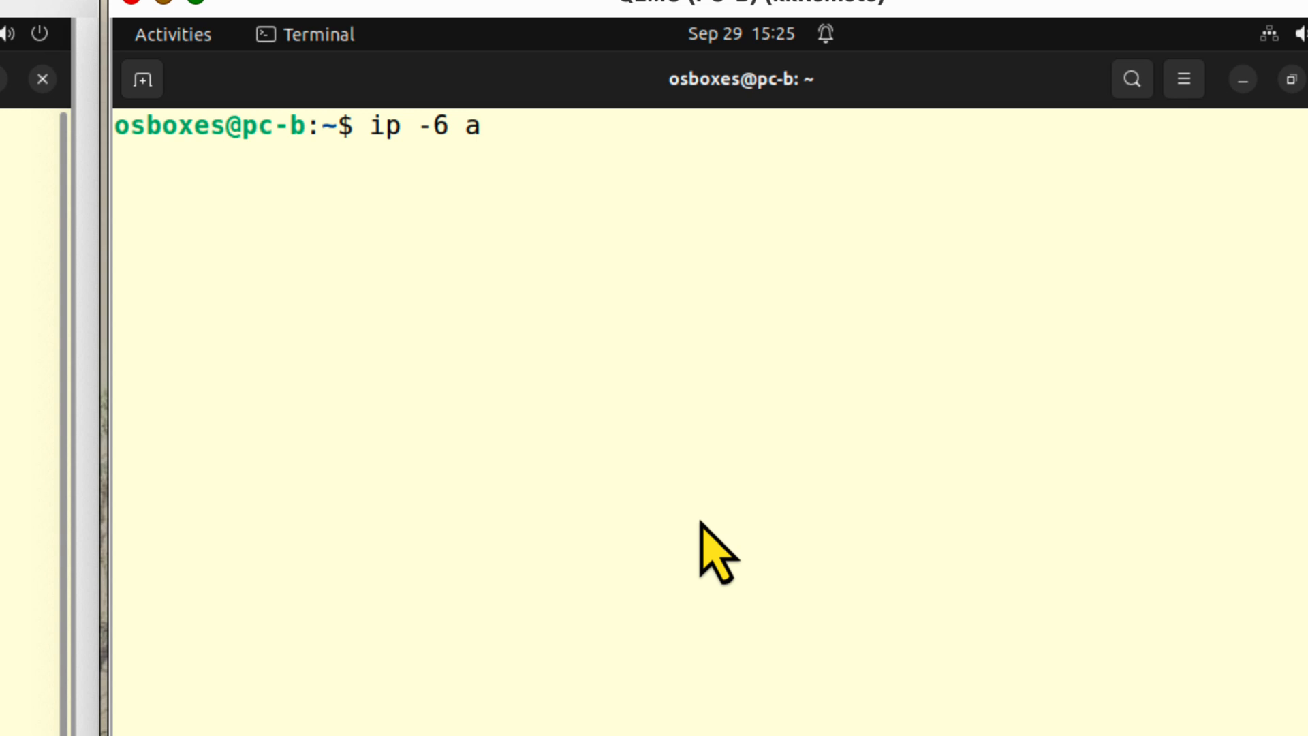
pyautogui.press('Return')
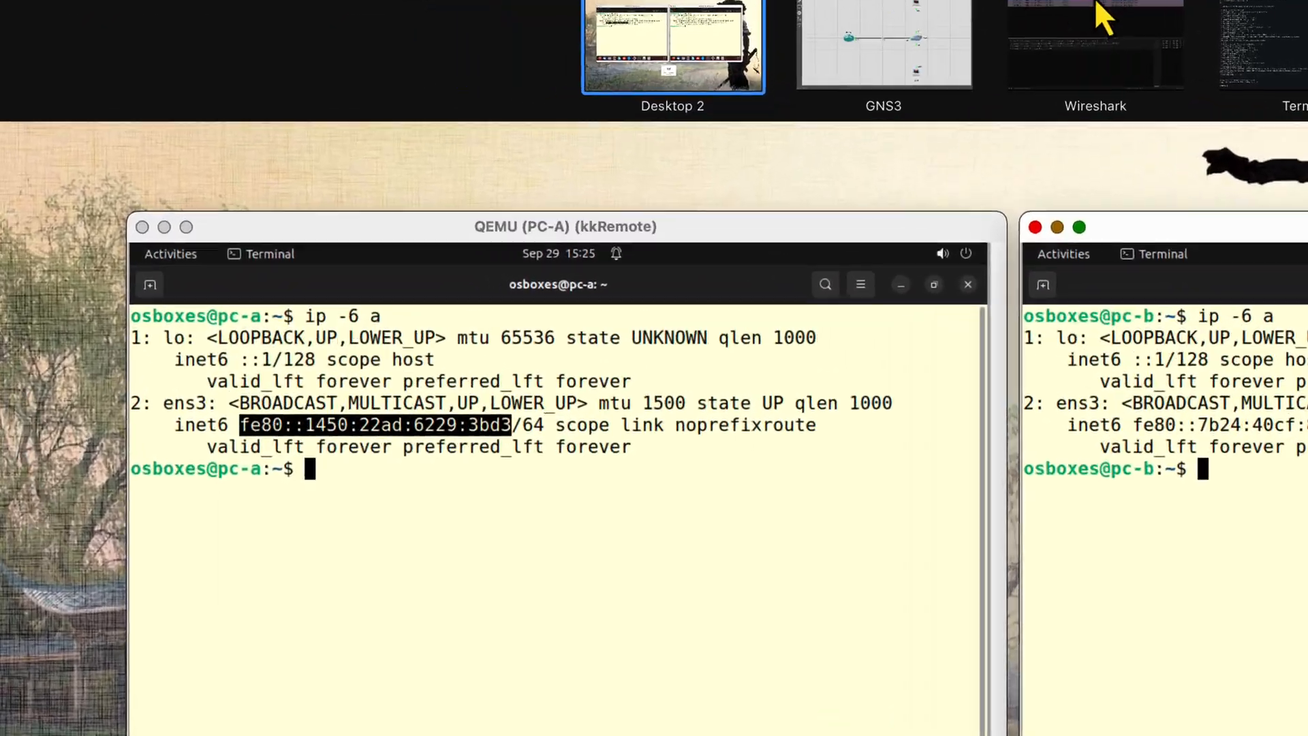
pyautogui.click(685, 35)
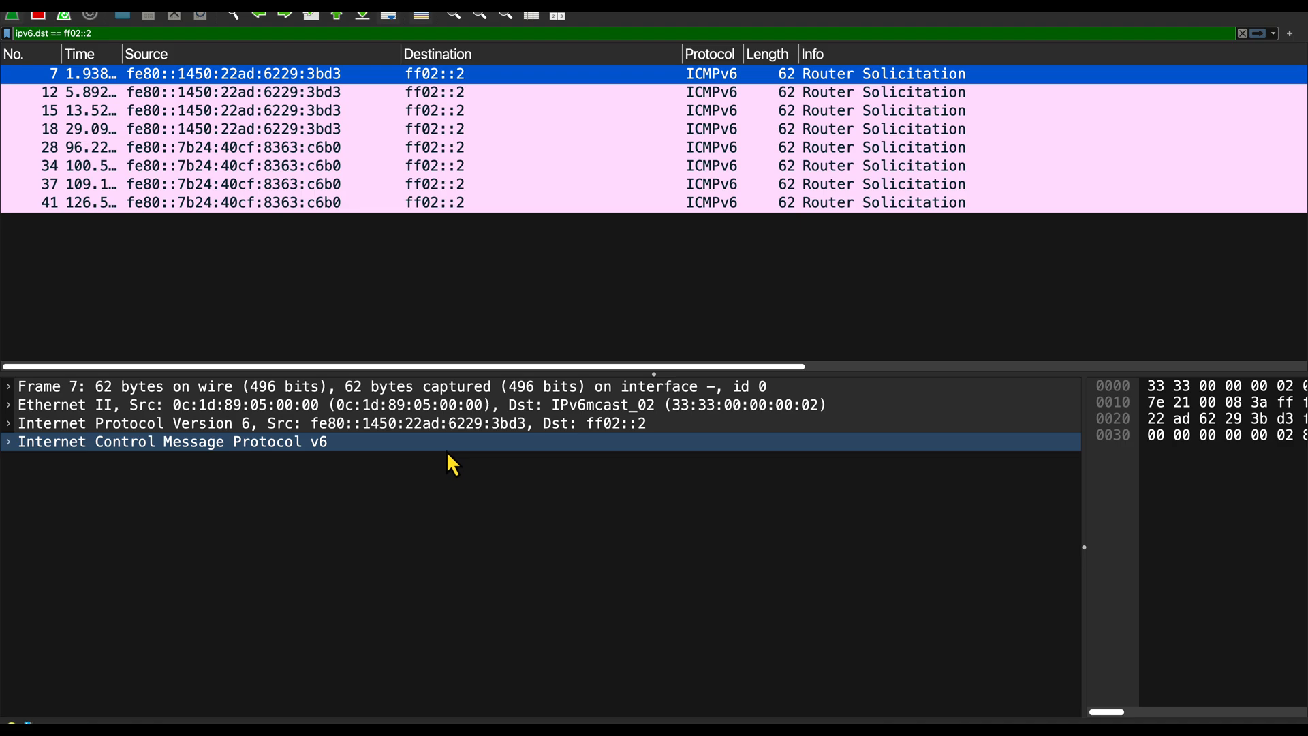
# Switch to the Router console in Termius and clear its screen.
pyautogui.hotkey('ctrl', 'Up')
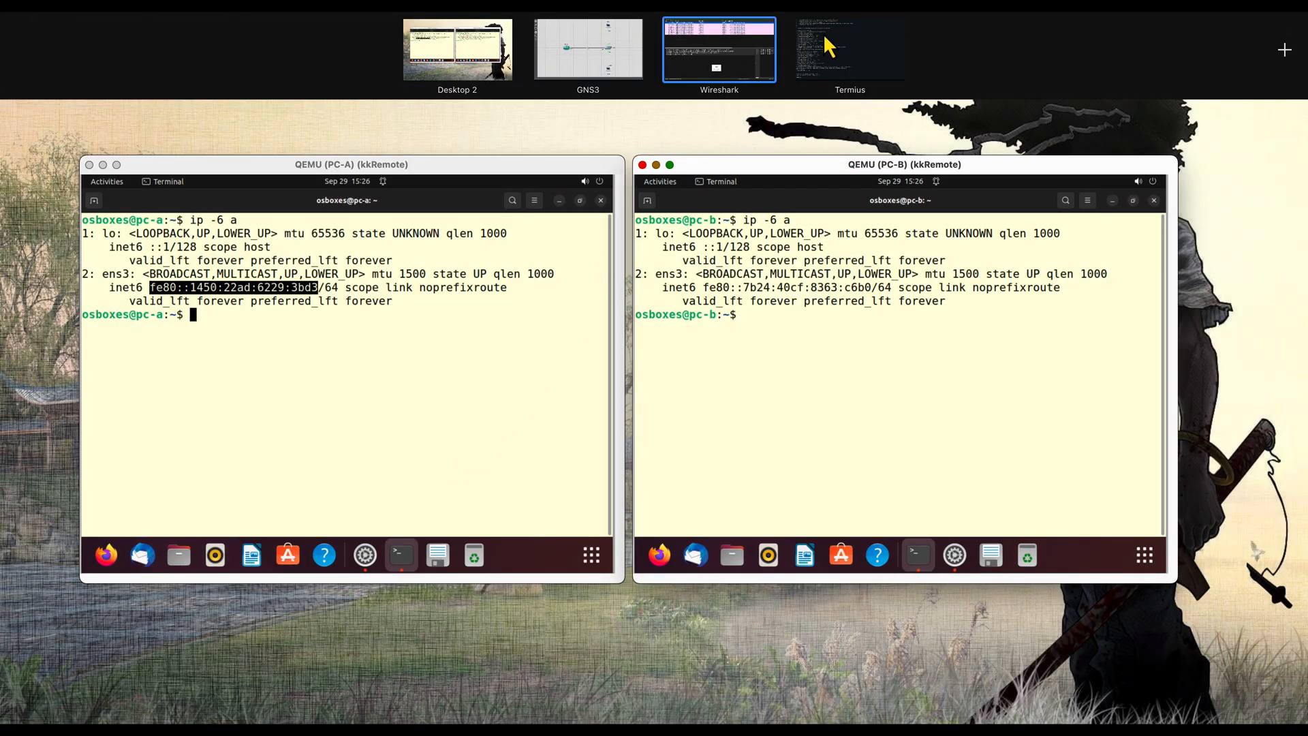
pyautogui.click(833, 57)
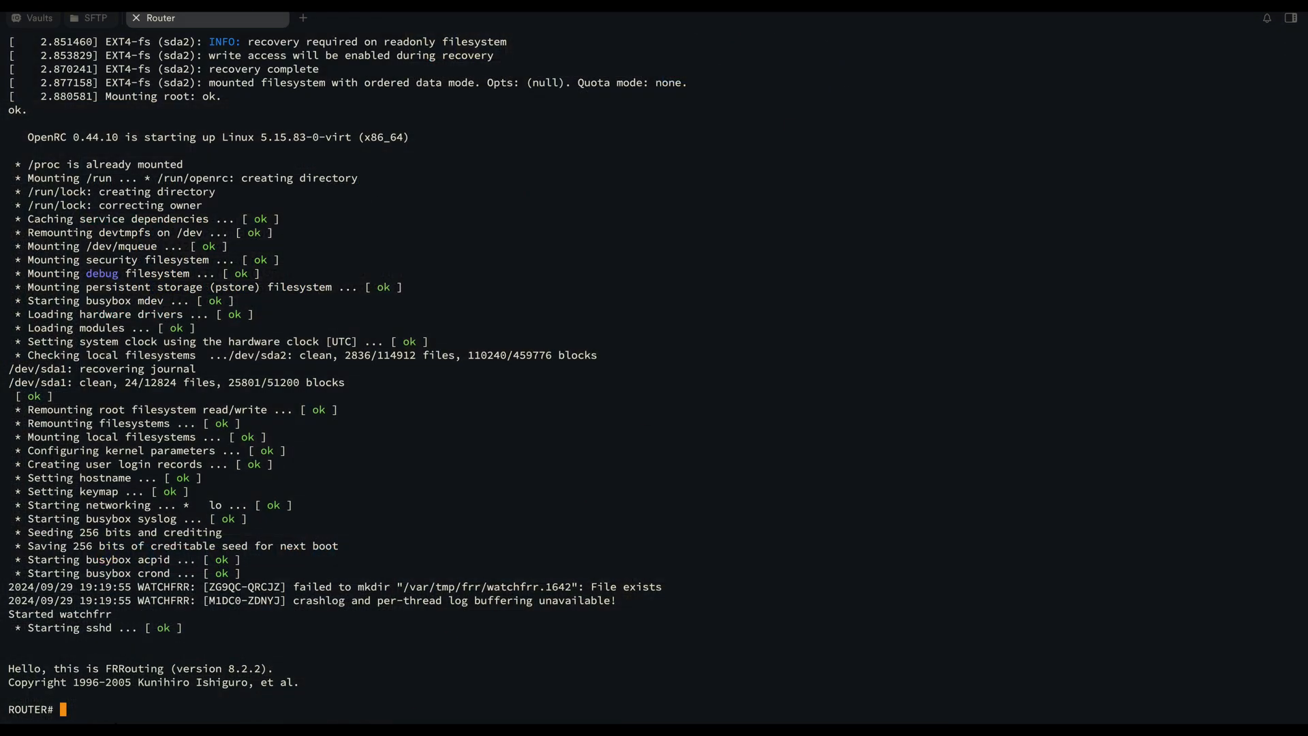
pyautogui.write('clear')
pyautogui.press('Return')
pyautogui.press('Return')
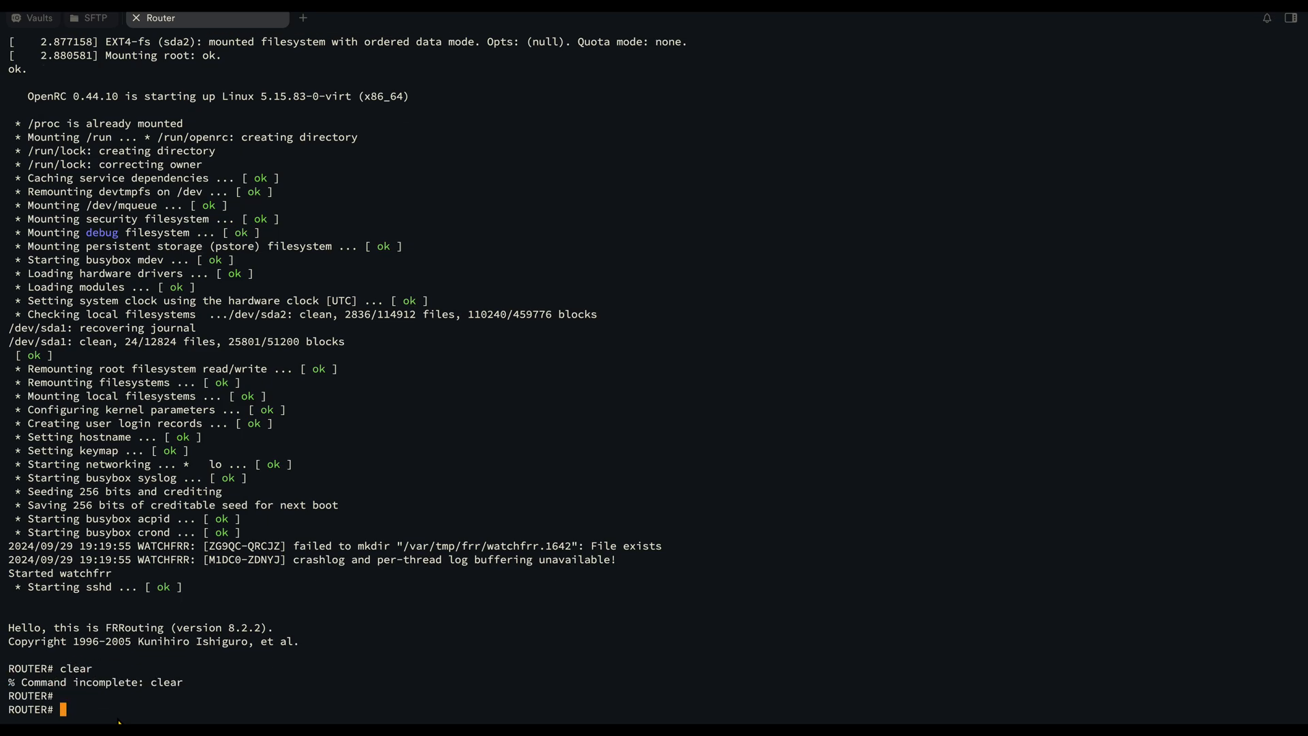
pyautogui.hotkey('ctrl', 'l')
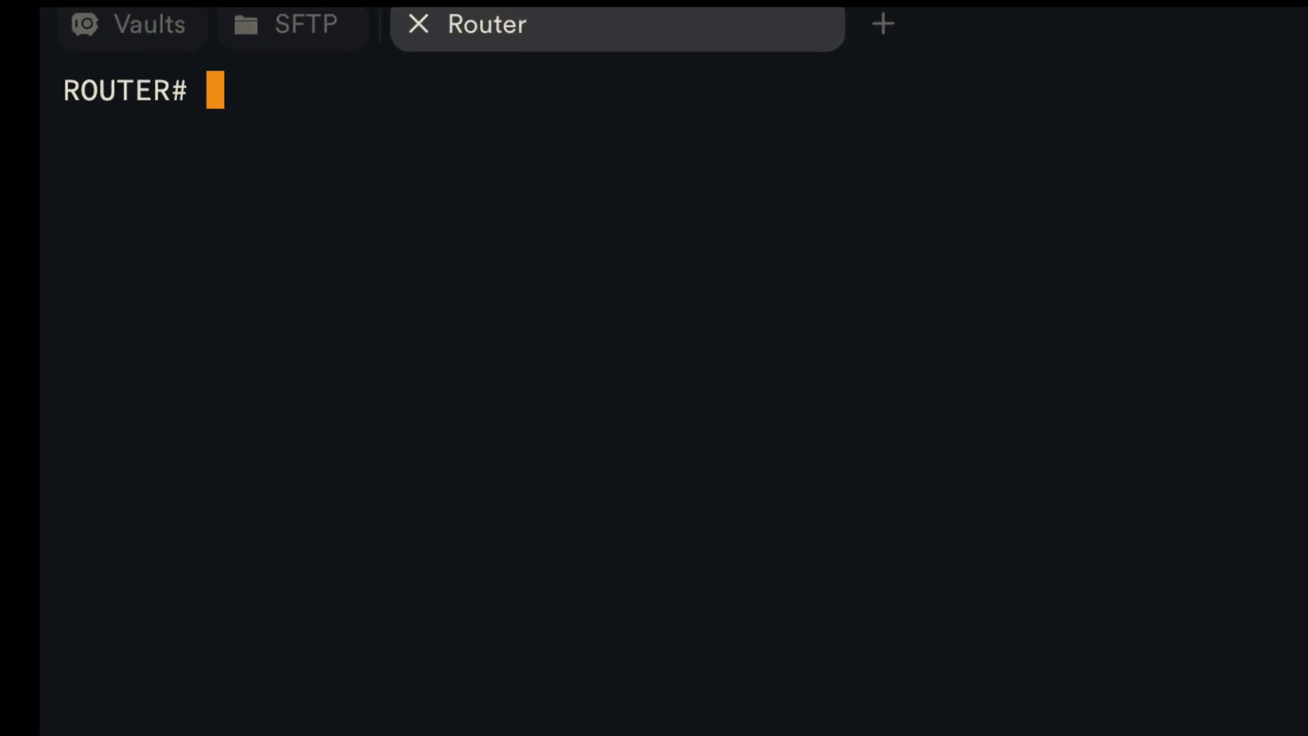
# Enter global configuration mode on the router with conf t.
pyautogui.write('conf t')
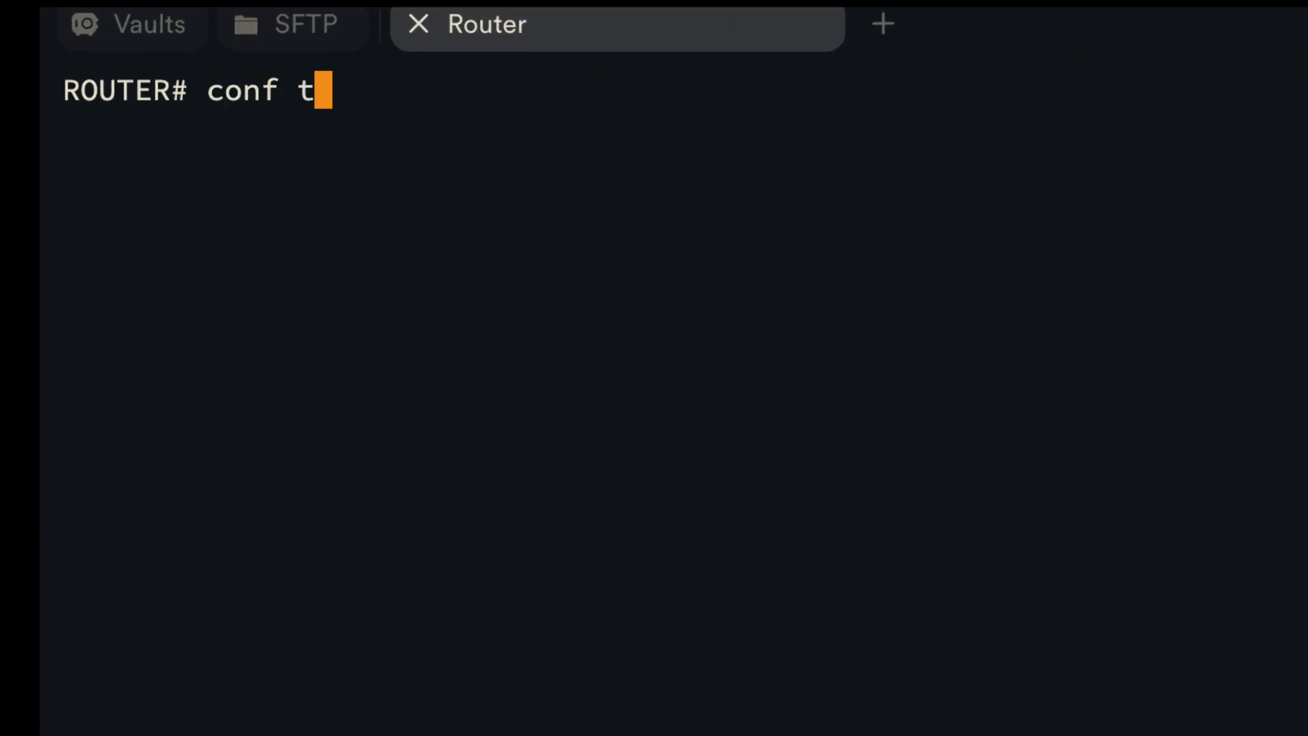
pyautogui.press('Return')
pyautogui.press('Return')
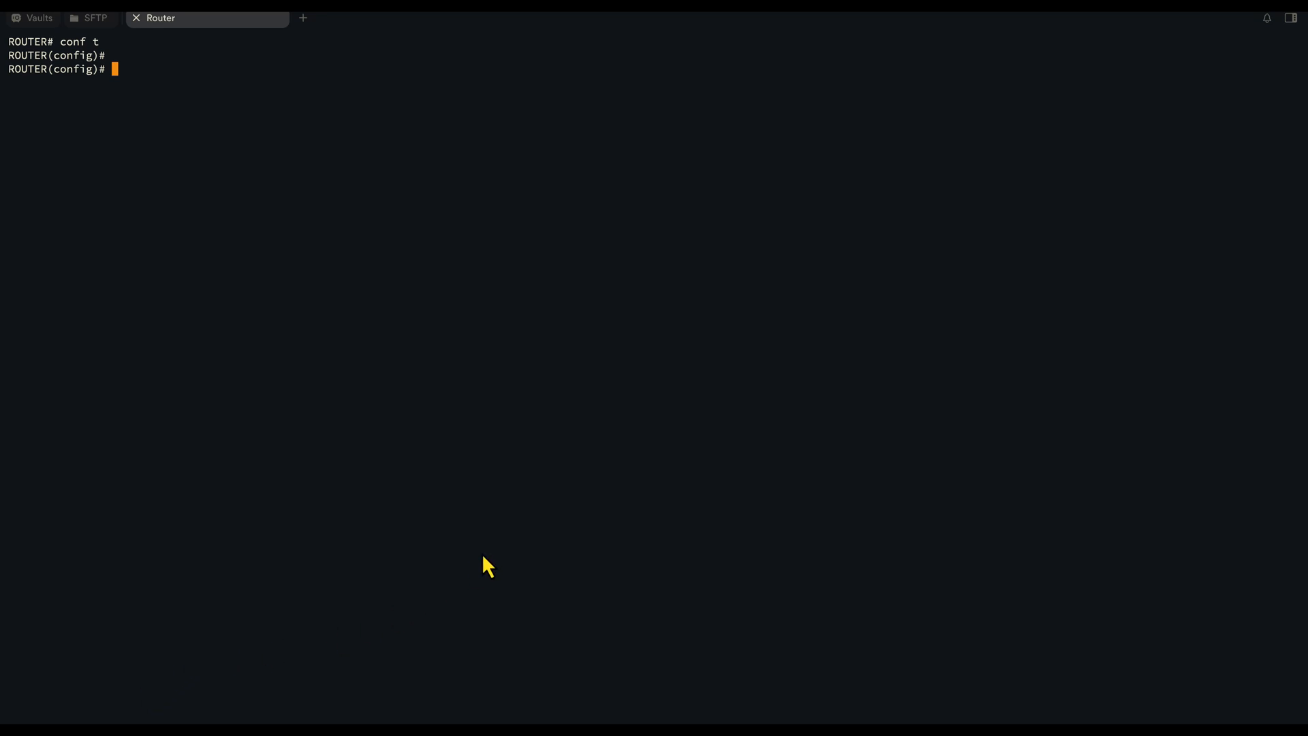
# Check the router's switch-facing interface in the GNS3 topology, and enter its configuration mode in the Termius router console with int eth0.
pyautogui.hotkey('ctrl', 'Up')
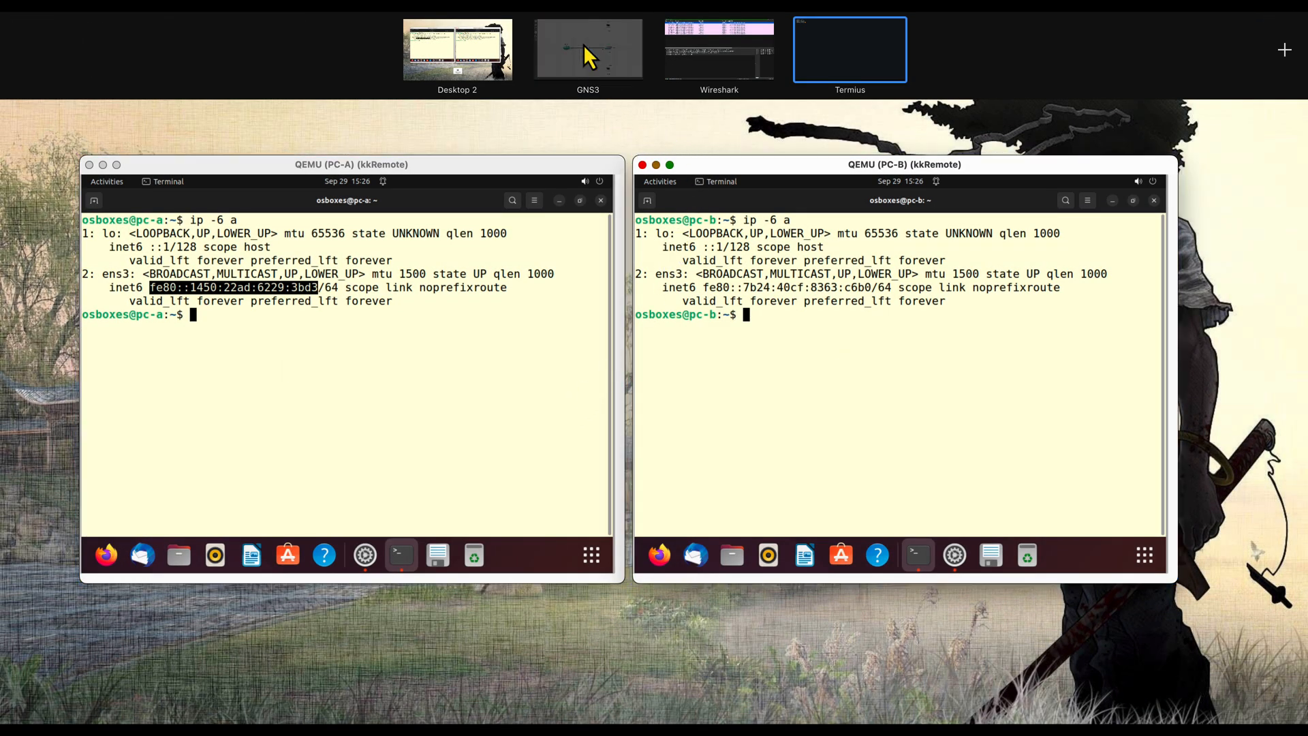
pyautogui.click(584, 54)
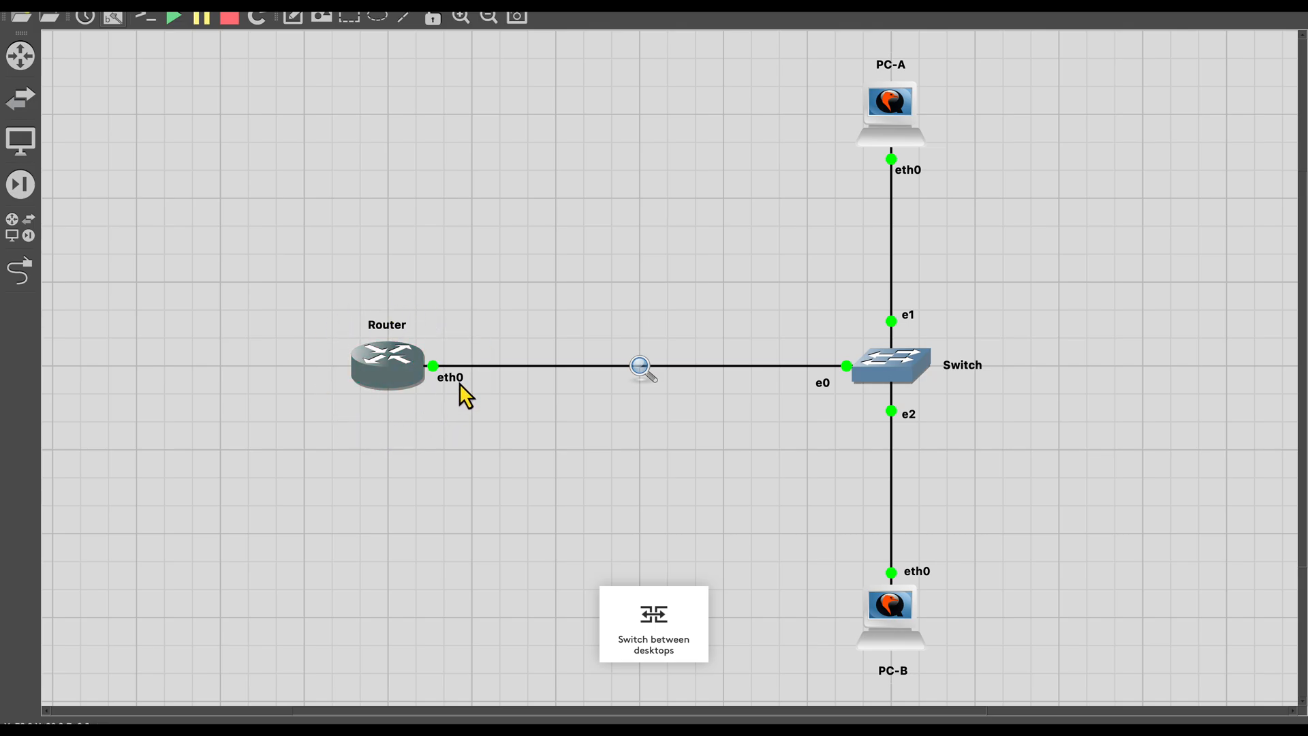
pyautogui.hotkey('ctrl', 'Up')
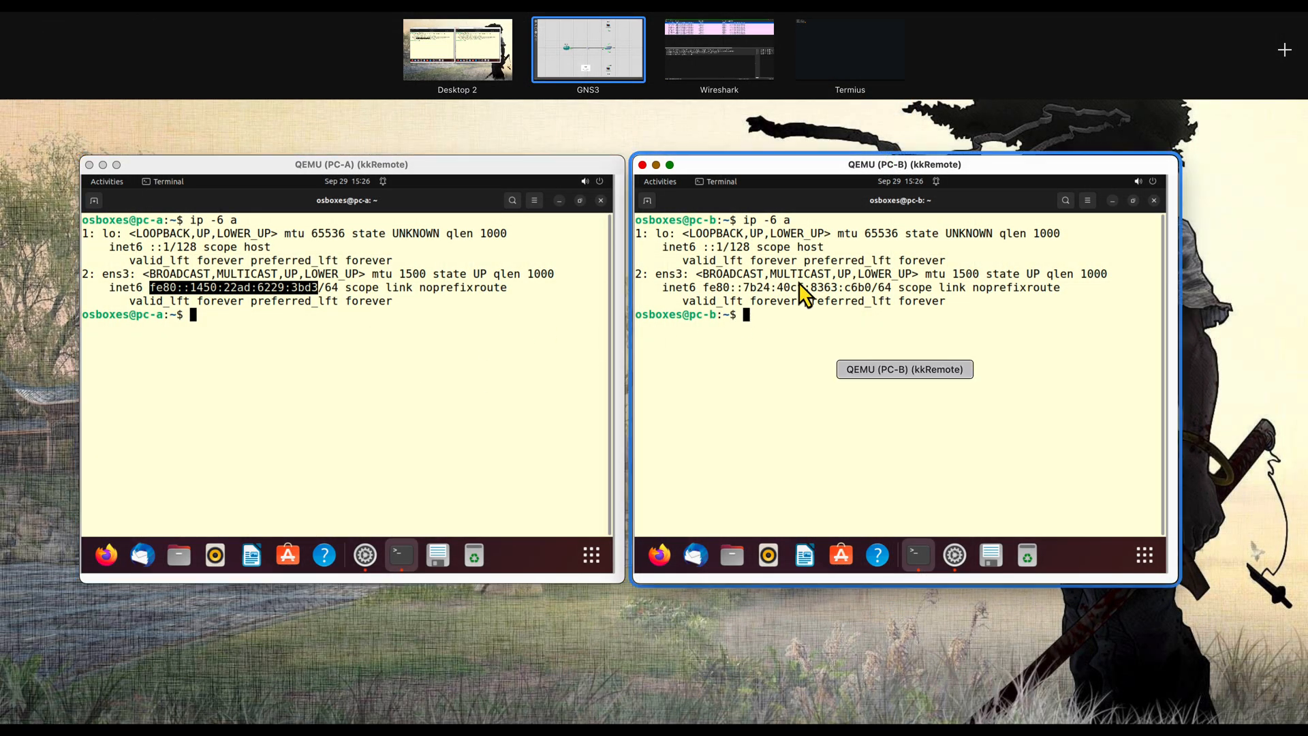
pyautogui.click(835, 58)
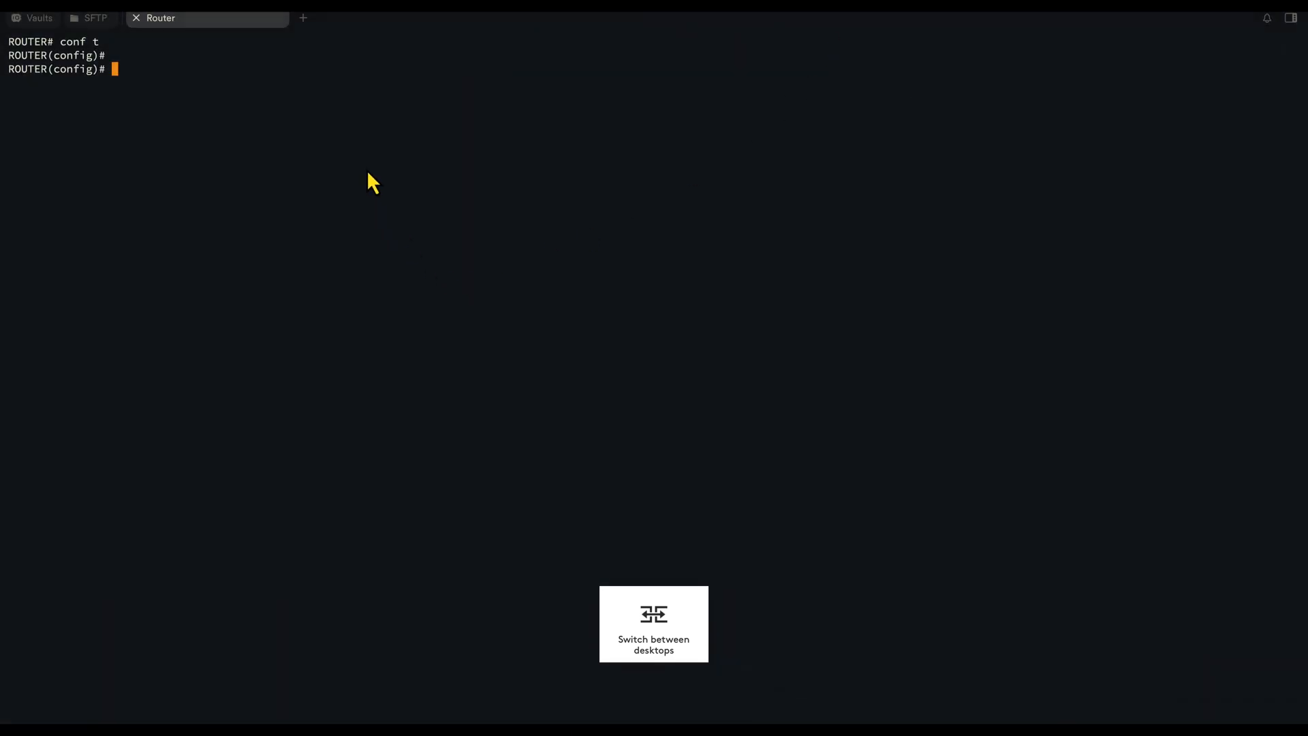
pyautogui.write('int eth0')
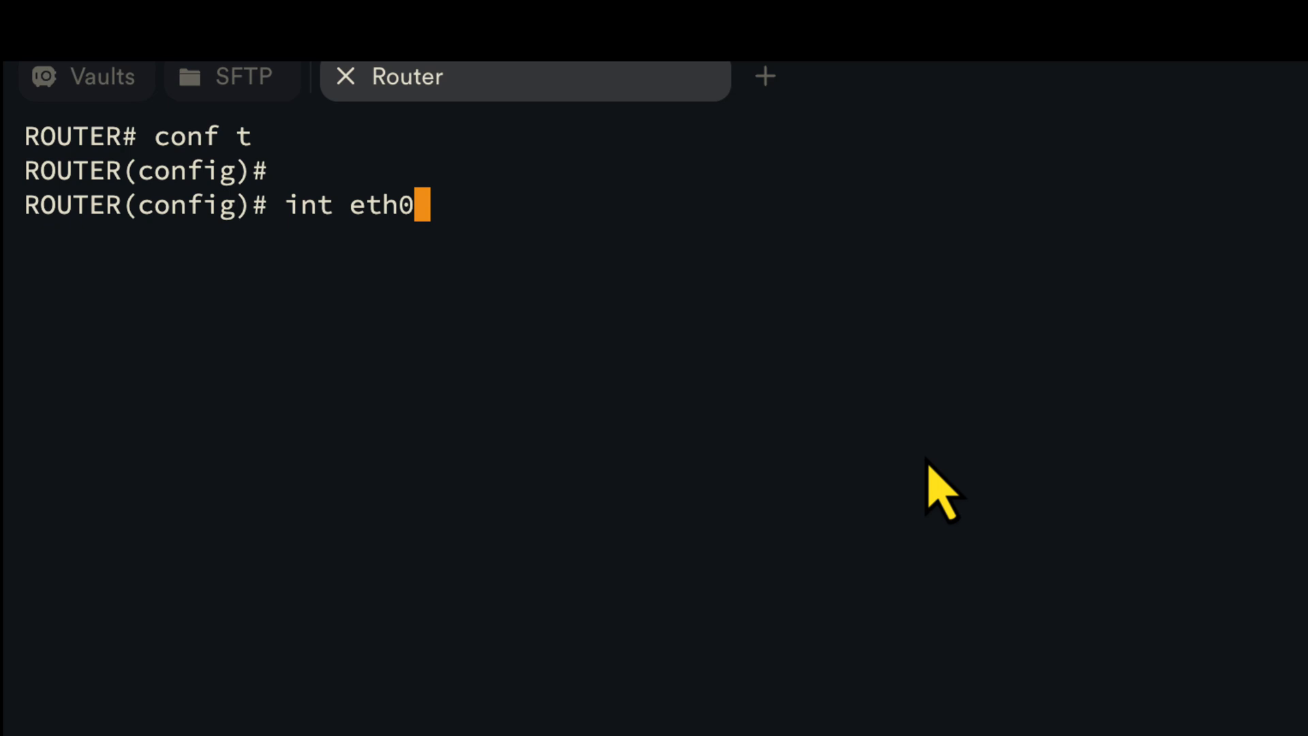
pyautogui.press('Return')
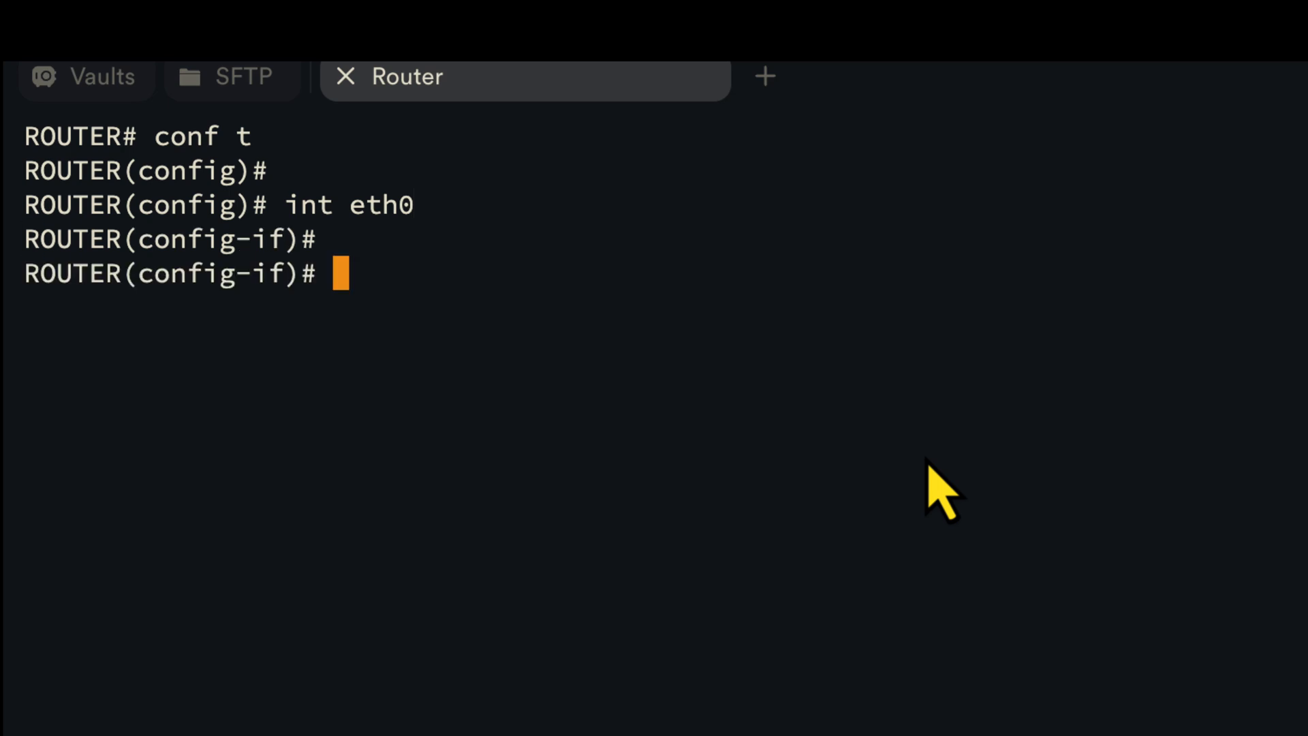
# Assign the IPv6 address 2001:db8:f00d:1::1/64 to the router's eth0 interface with the ipv6 address command.
pyautogui.write('i')
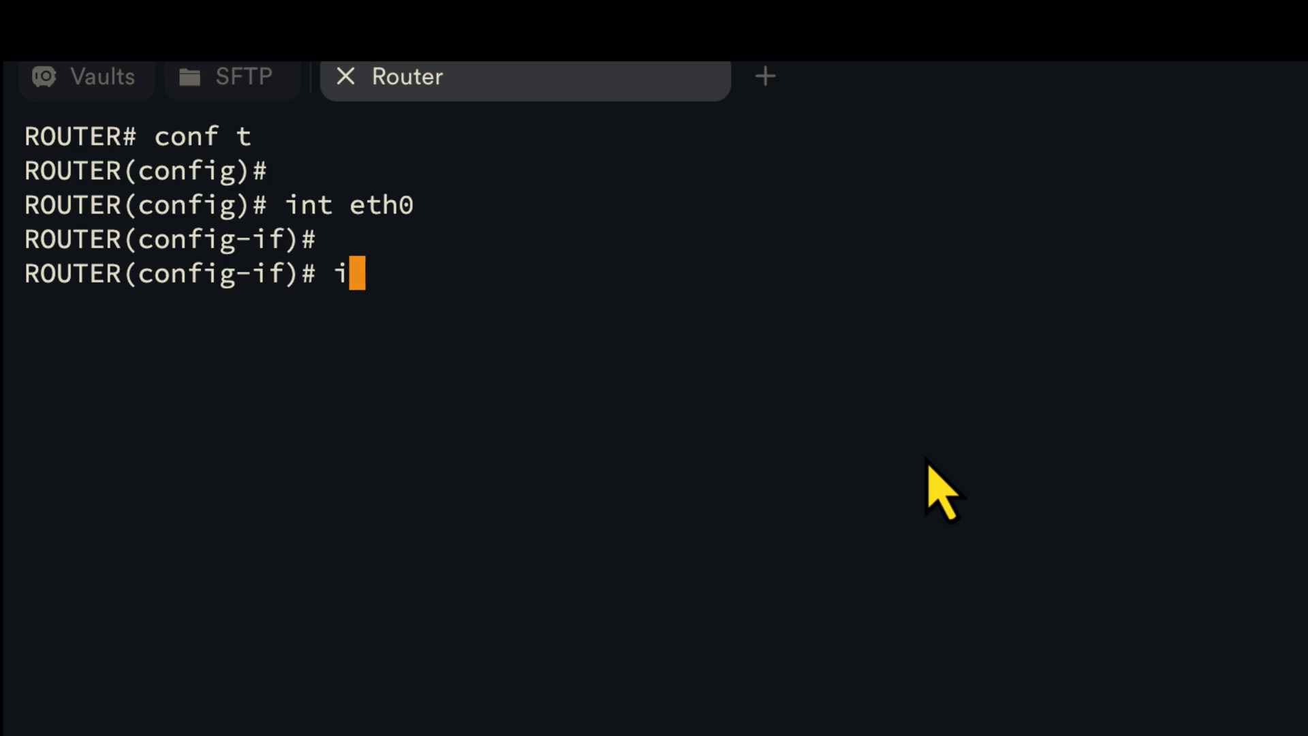
pyautogui.write('pv6 a')
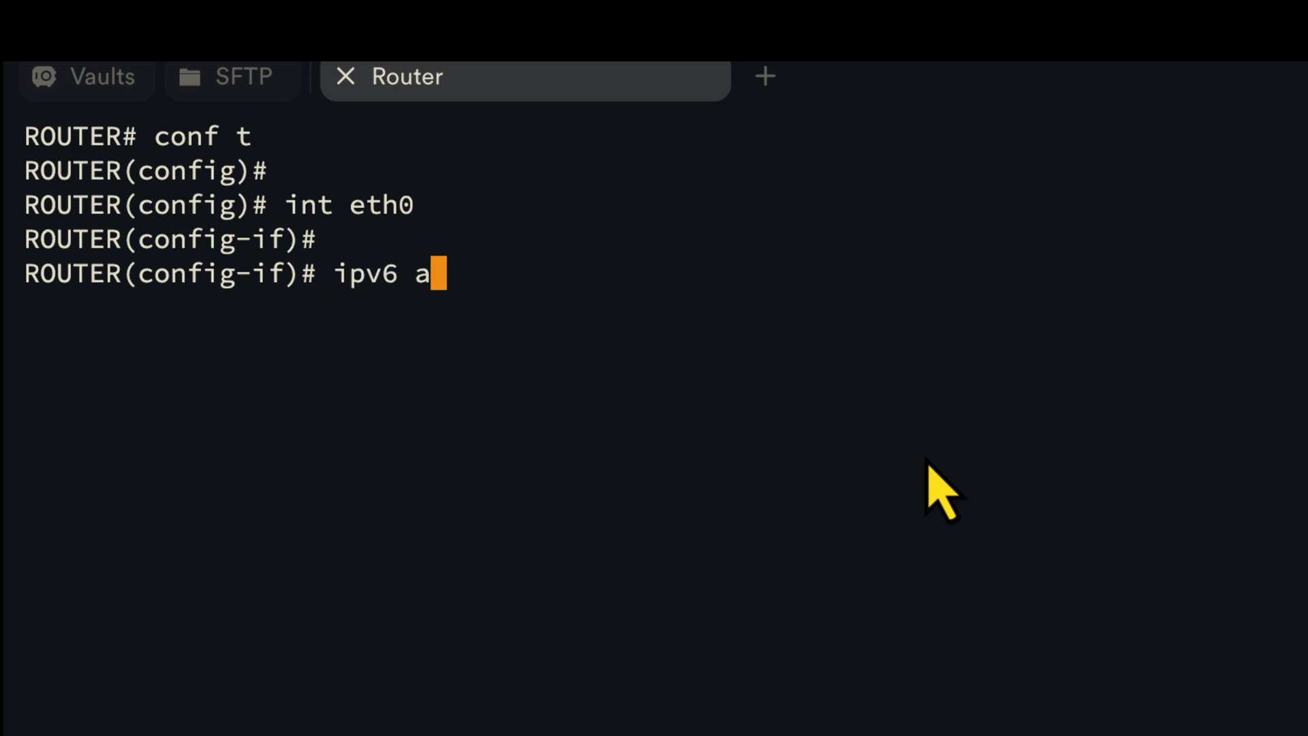
pyautogui.write('ddress 2001')
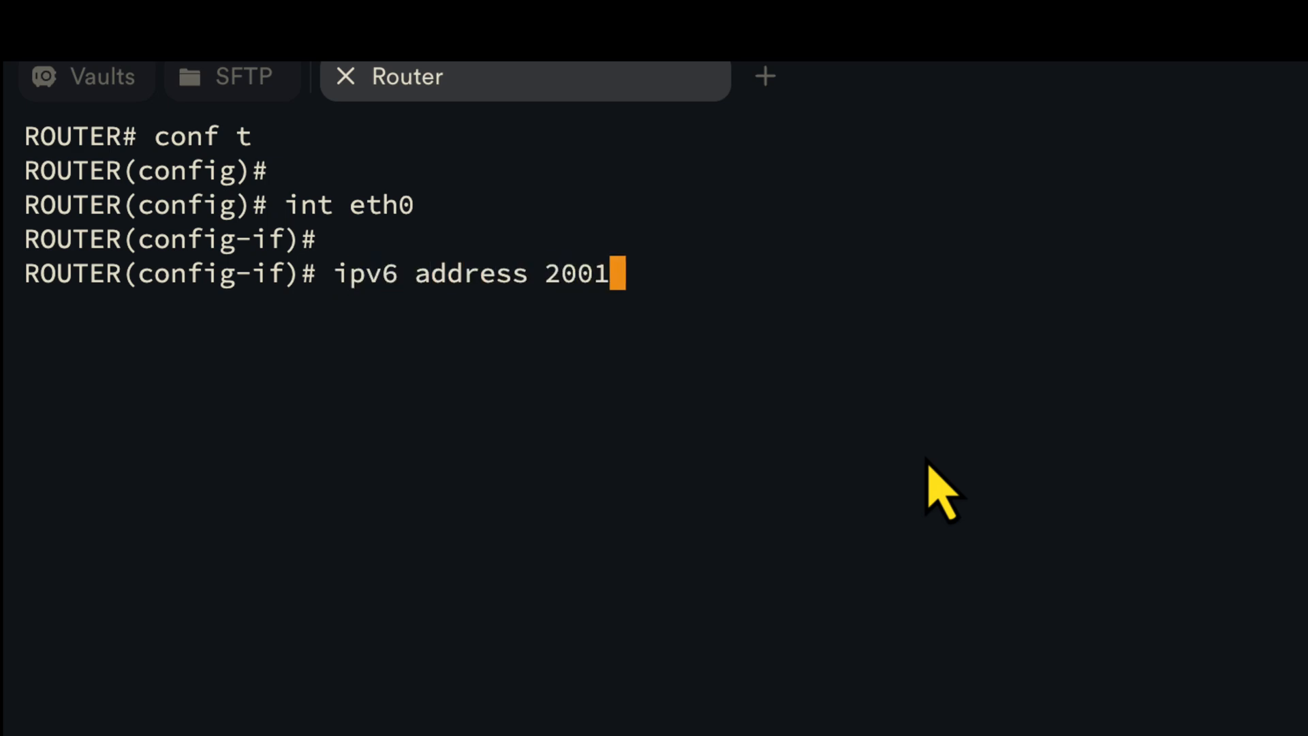
pyautogui.write(':d')
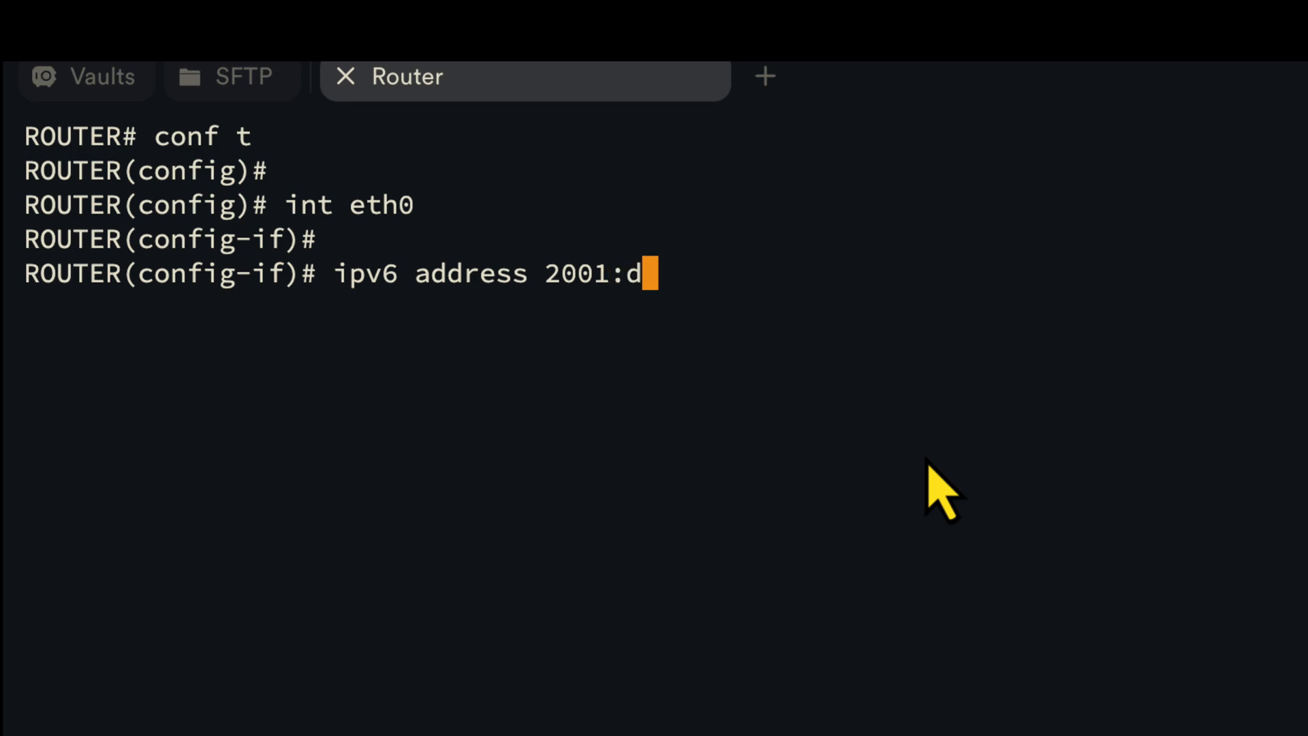
pyautogui.write('b8:')
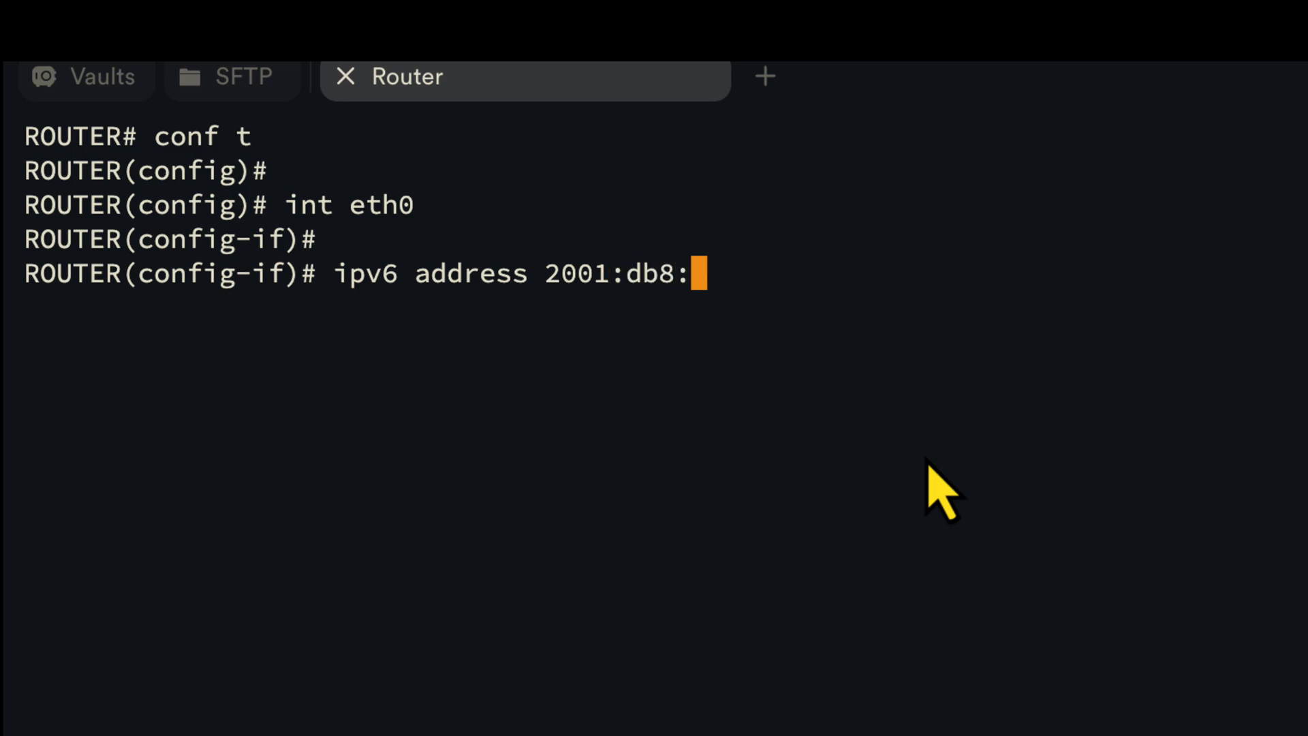
pyautogui.write('f00d')
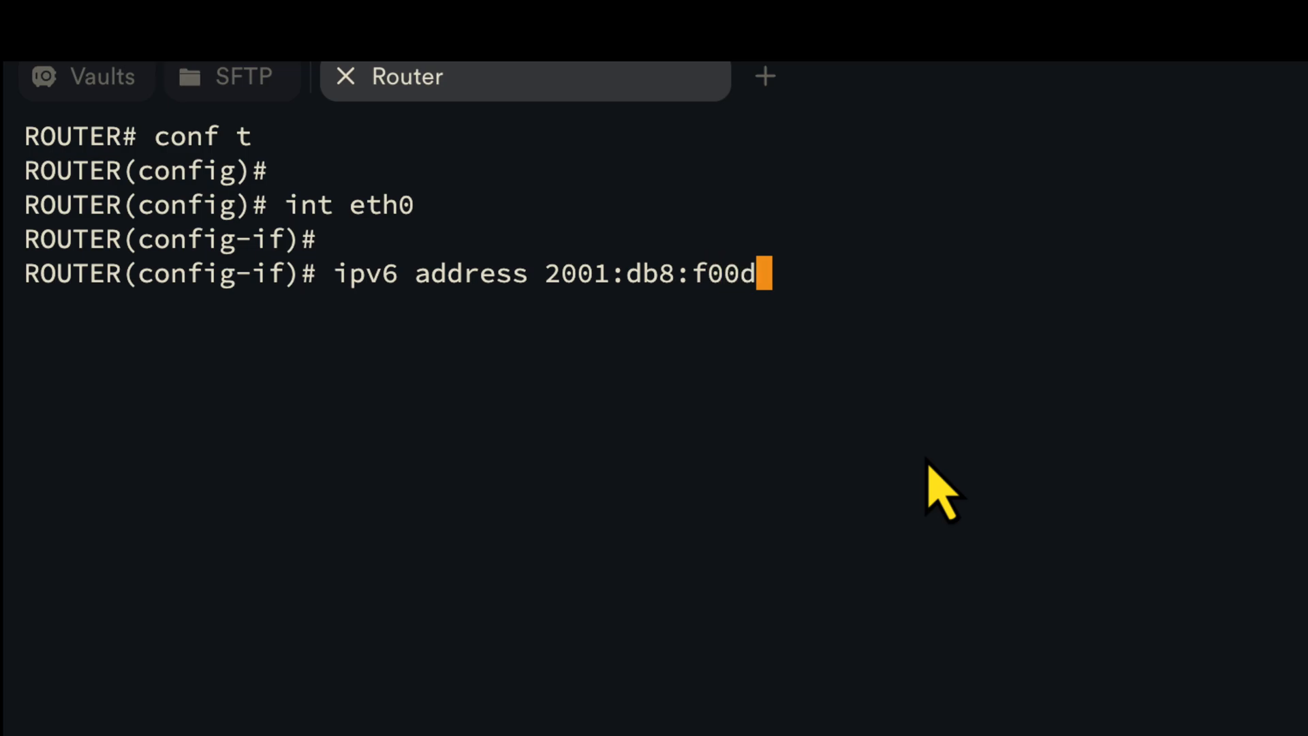
pyautogui.write(':1::')
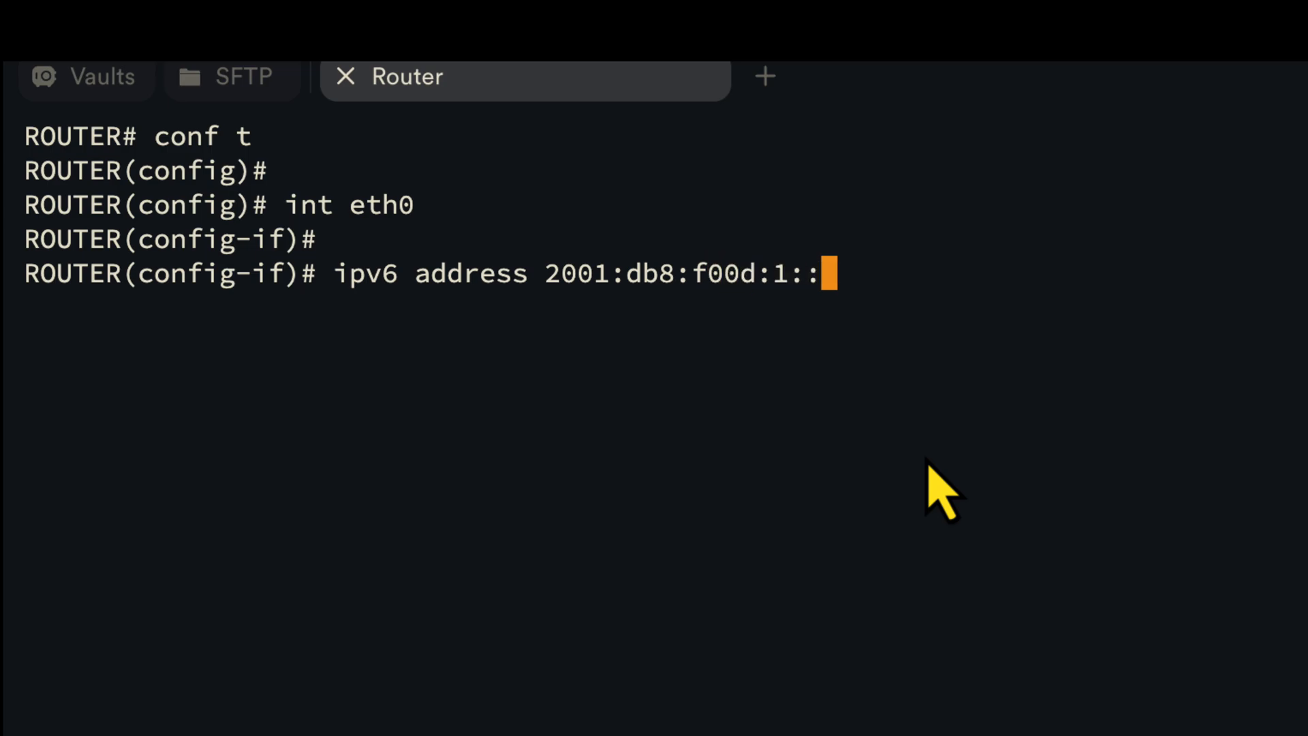
pyautogui.write('1/64')
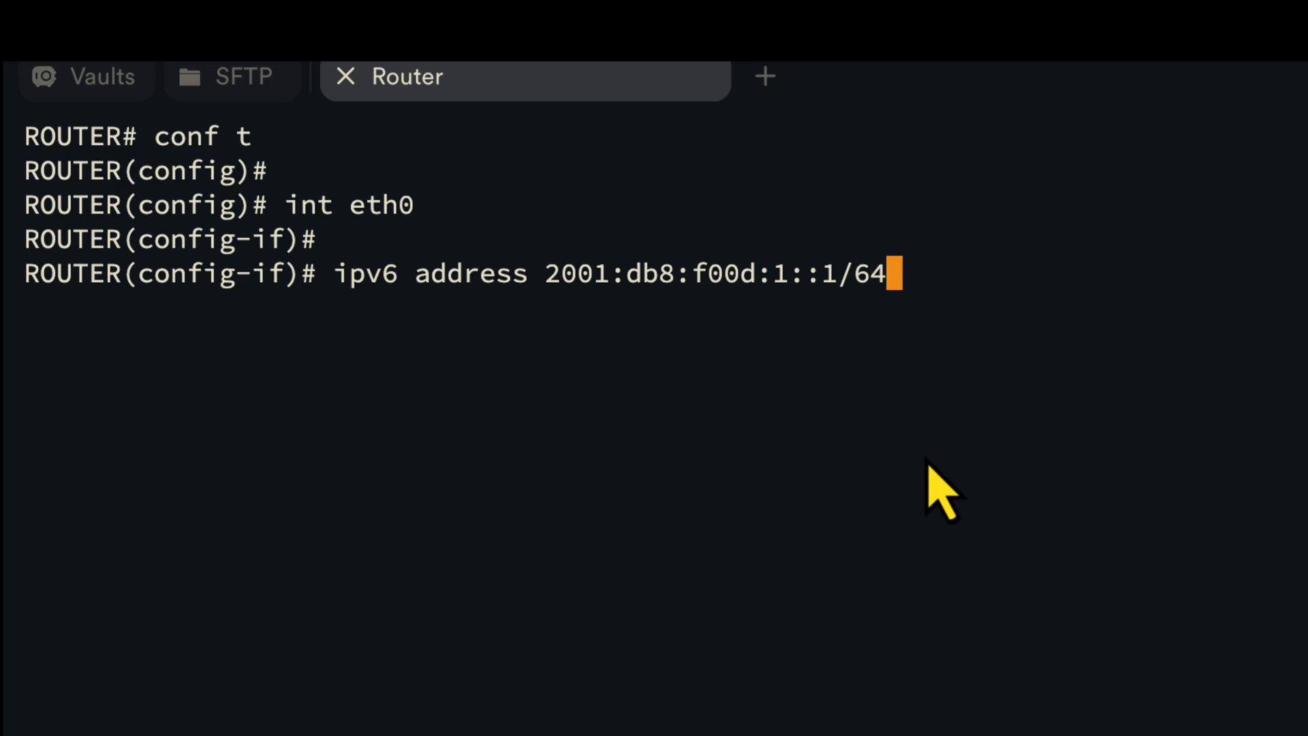
pyautogui.press('Return')
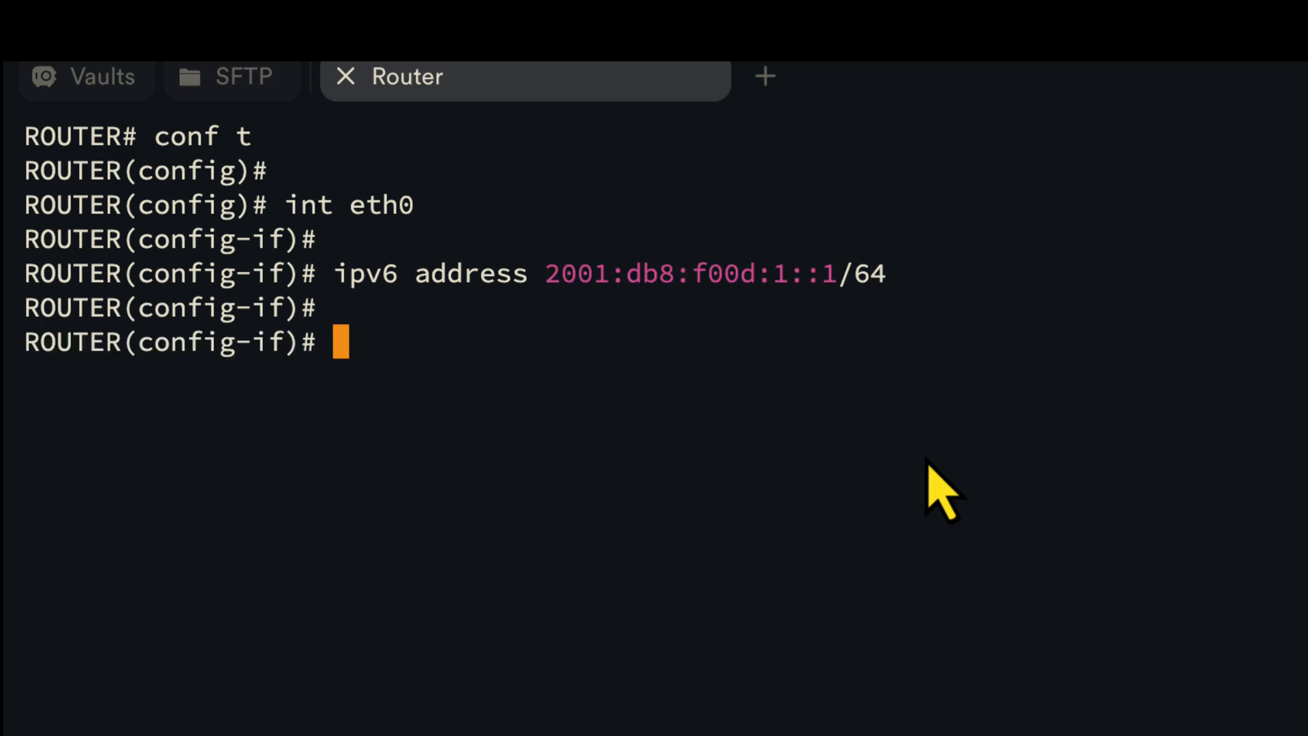
# Add a second IPv6 address, 2001:db8:face:1::1/64, to eth0 by reusing the previous address command with f00d replaced by face.
pyautogui.press('Up')
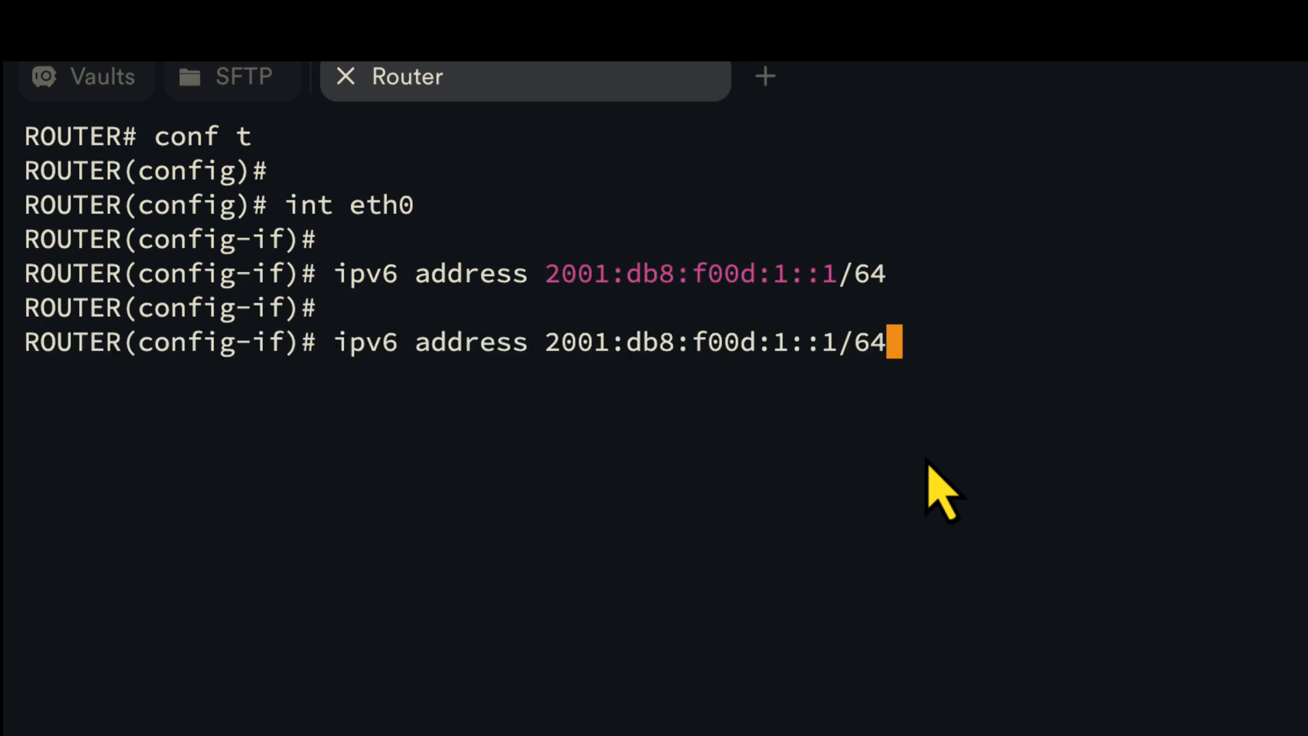
pyautogui.press('Left')
pyautogui.press('Left')
pyautogui.press('Left')
pyautogui.press('Left')
pyautogui.press('Left')
pyautogui.press('Left')
pyautogui.press('Left')
pyautogui.press('Left')
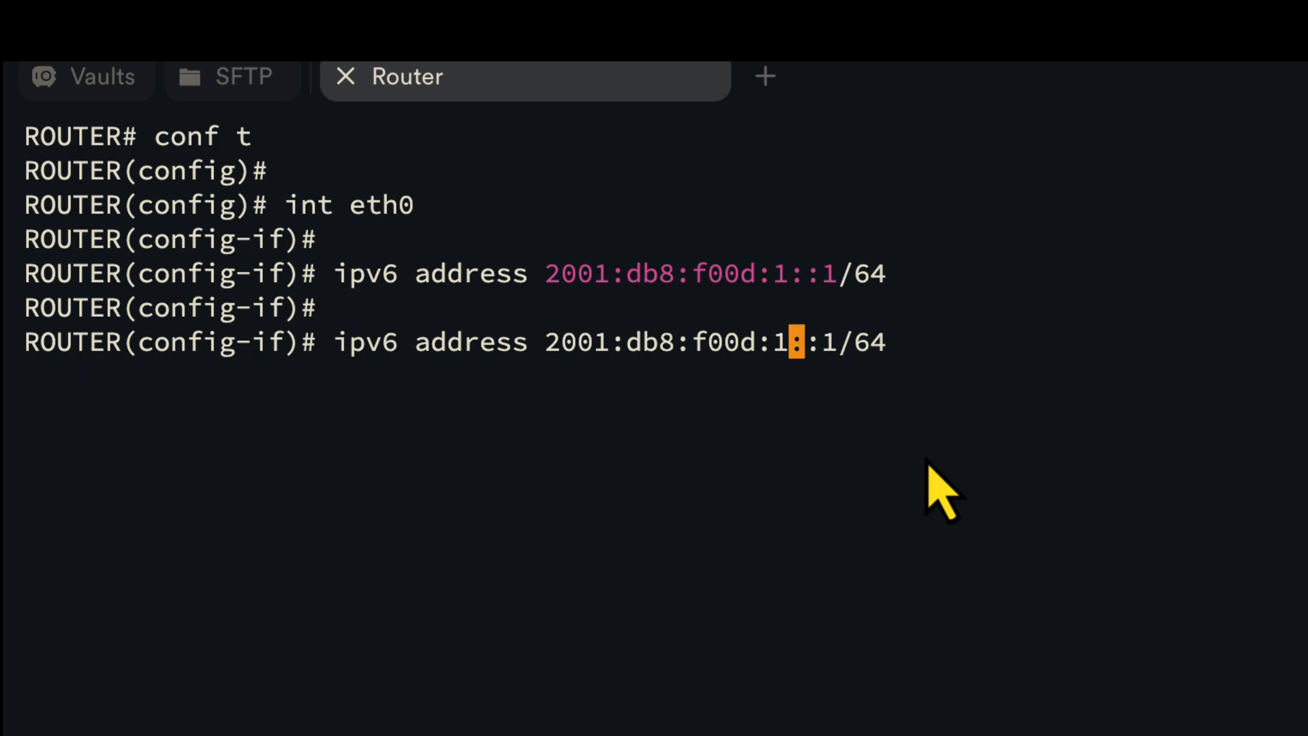
pyautogui.press('BackSpace')
pyautogui.press('BackSpace')
pyautogui.press('BackSpace')
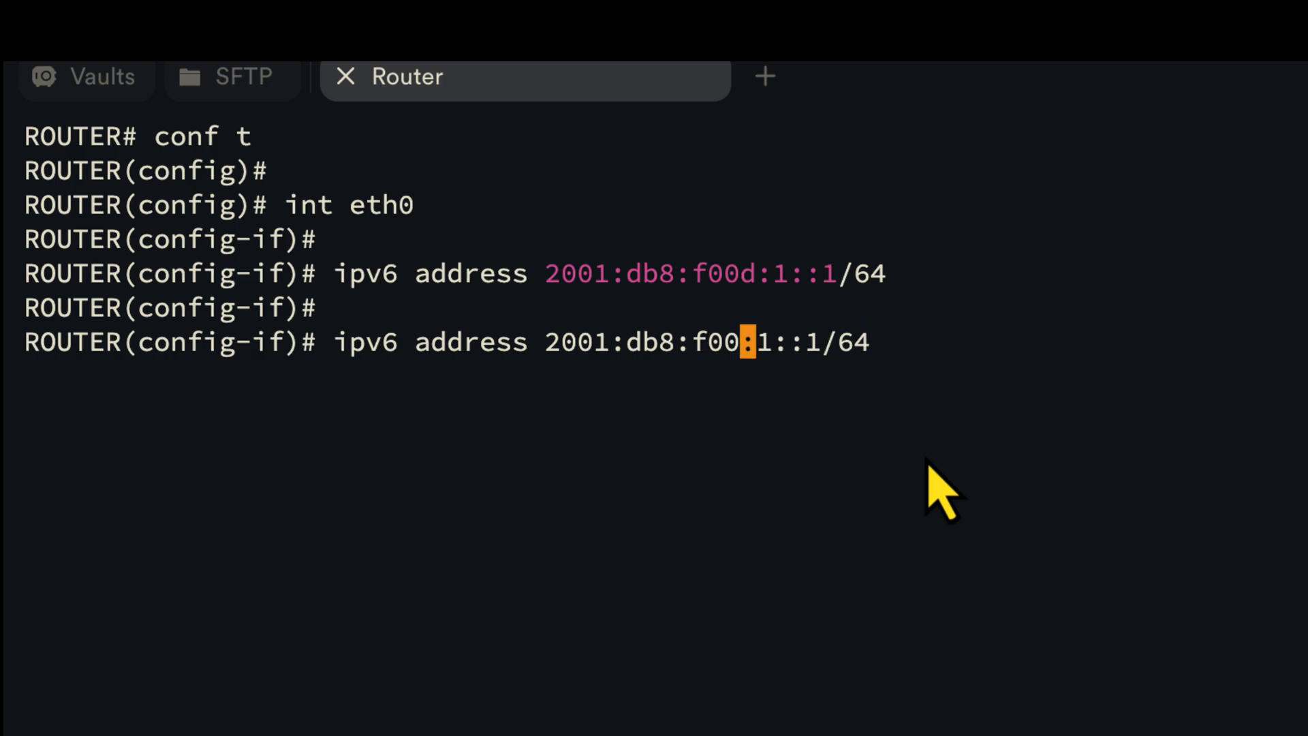
pyautogui.write('a')
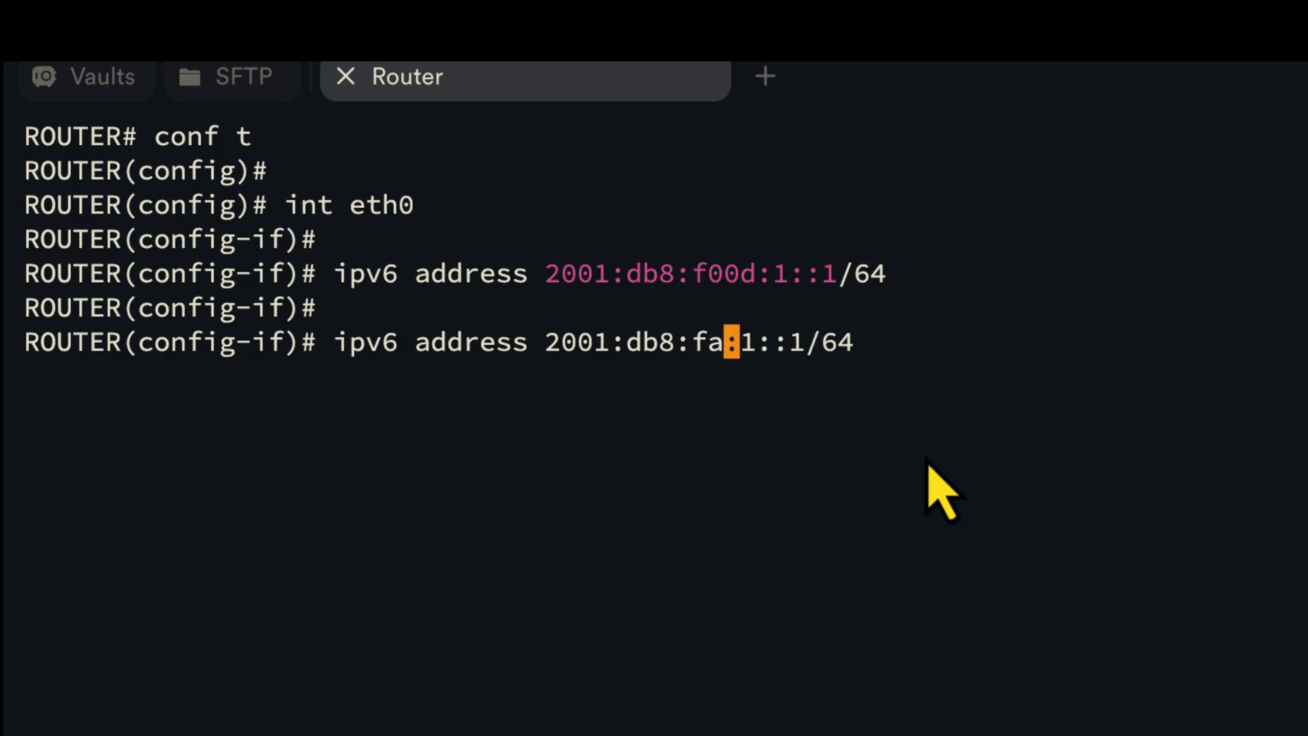
pyautogui.write('ce')
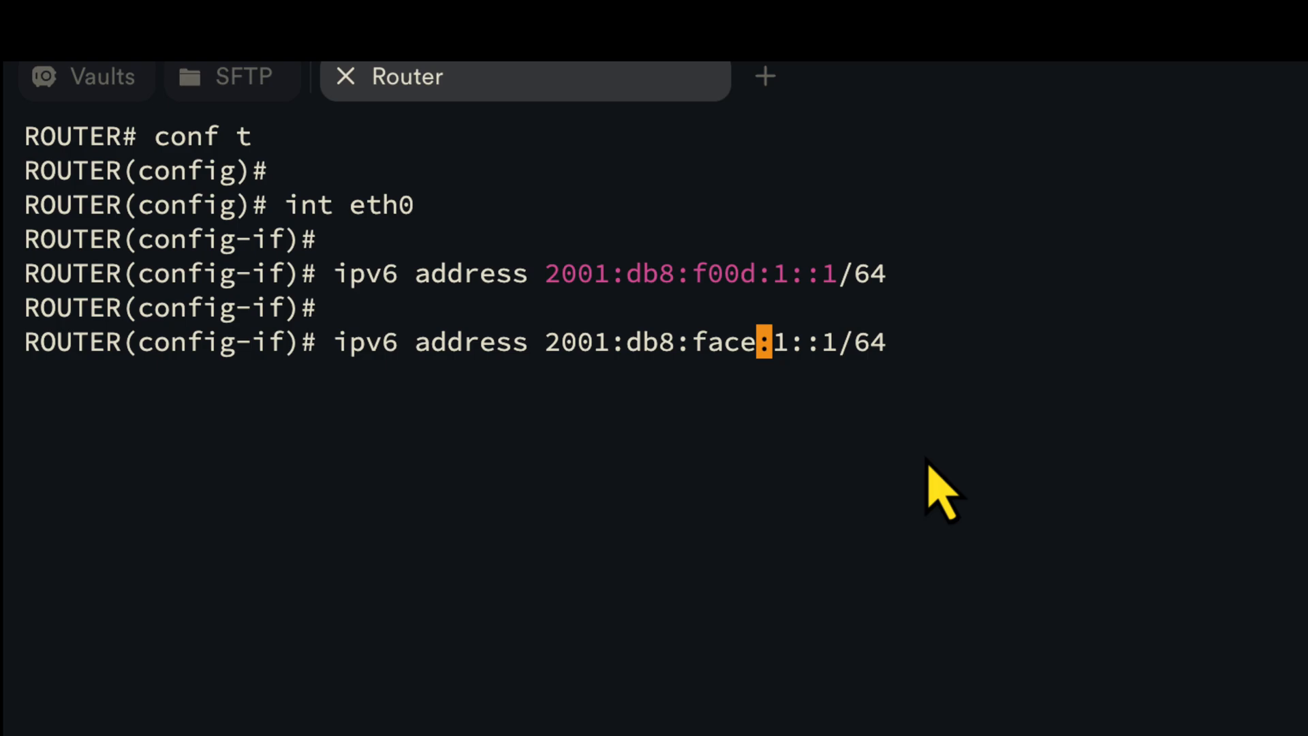
pyautogui.press('Return')
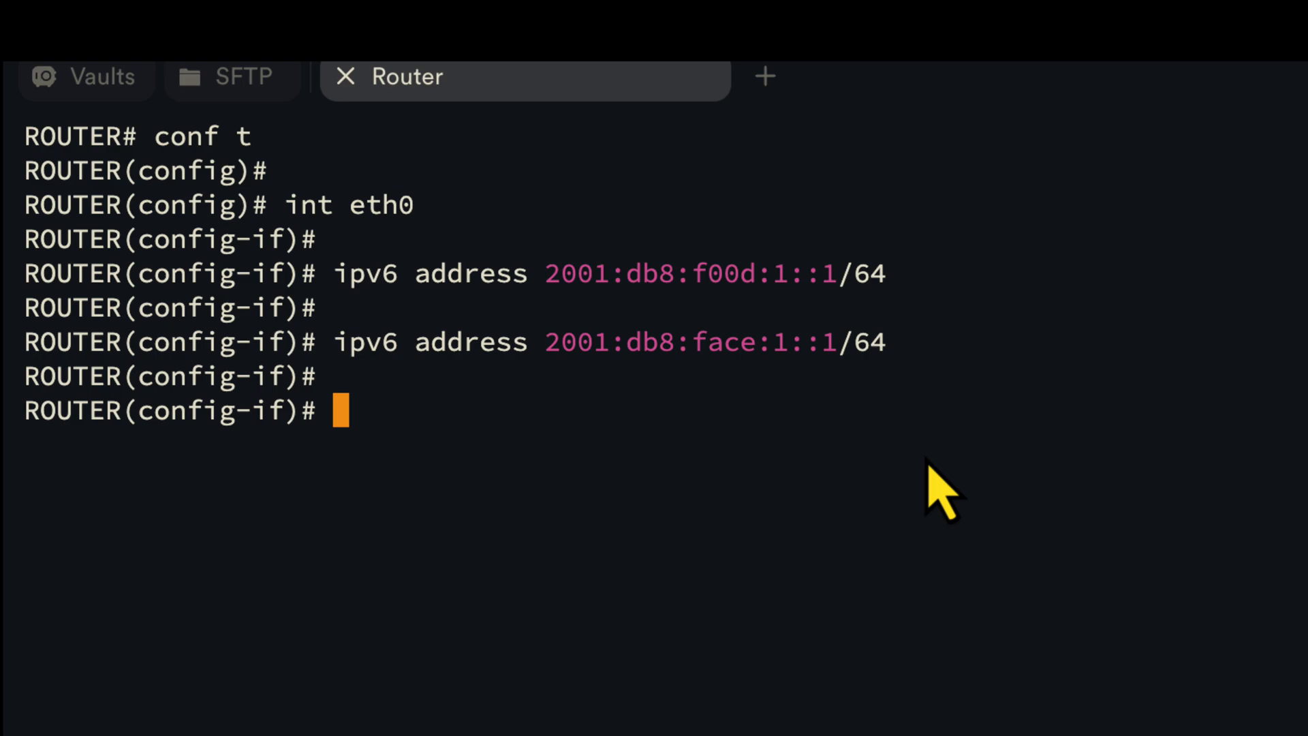
# Begin an ipv6 nd prefix command on eth0, listing the context help for ipv6 nd and for its prefix option.
pyautogui.write('i')
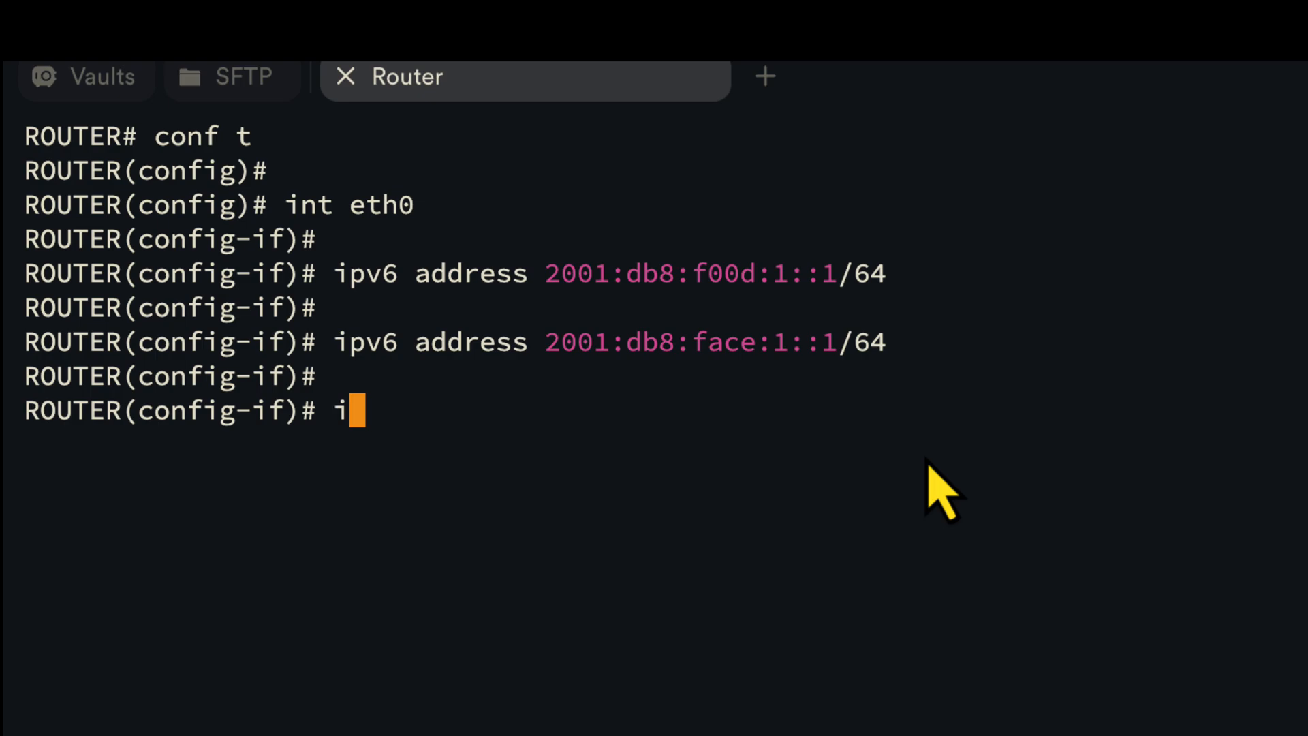
pyautogui.write('pv6 nd')
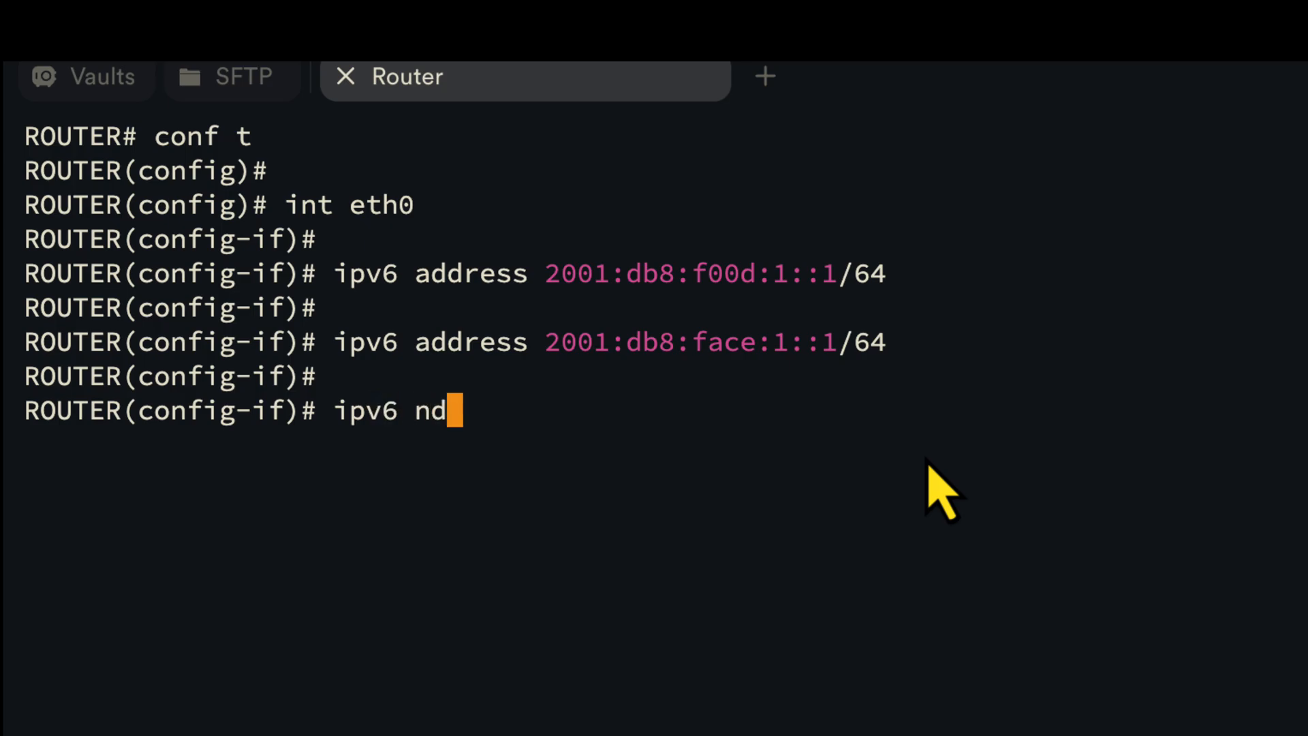
pyautogui.press('?')
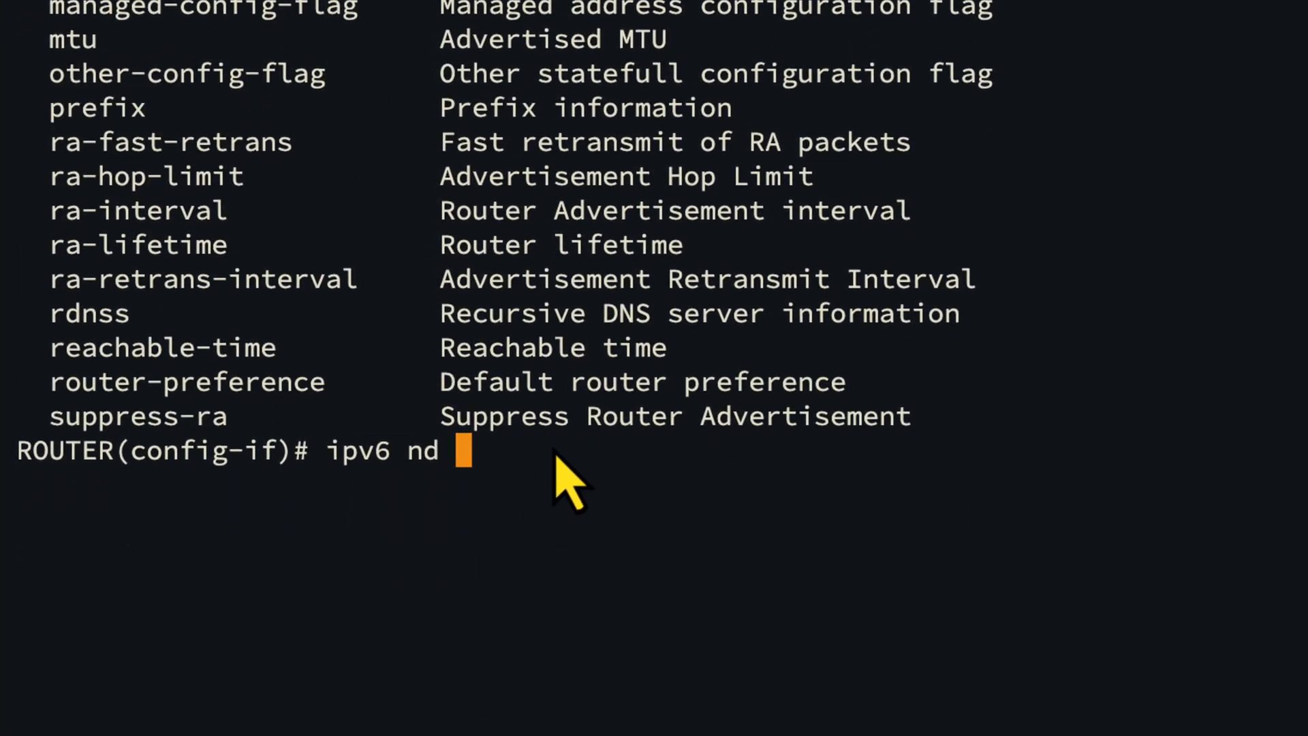
pyautogui.write('prefix')
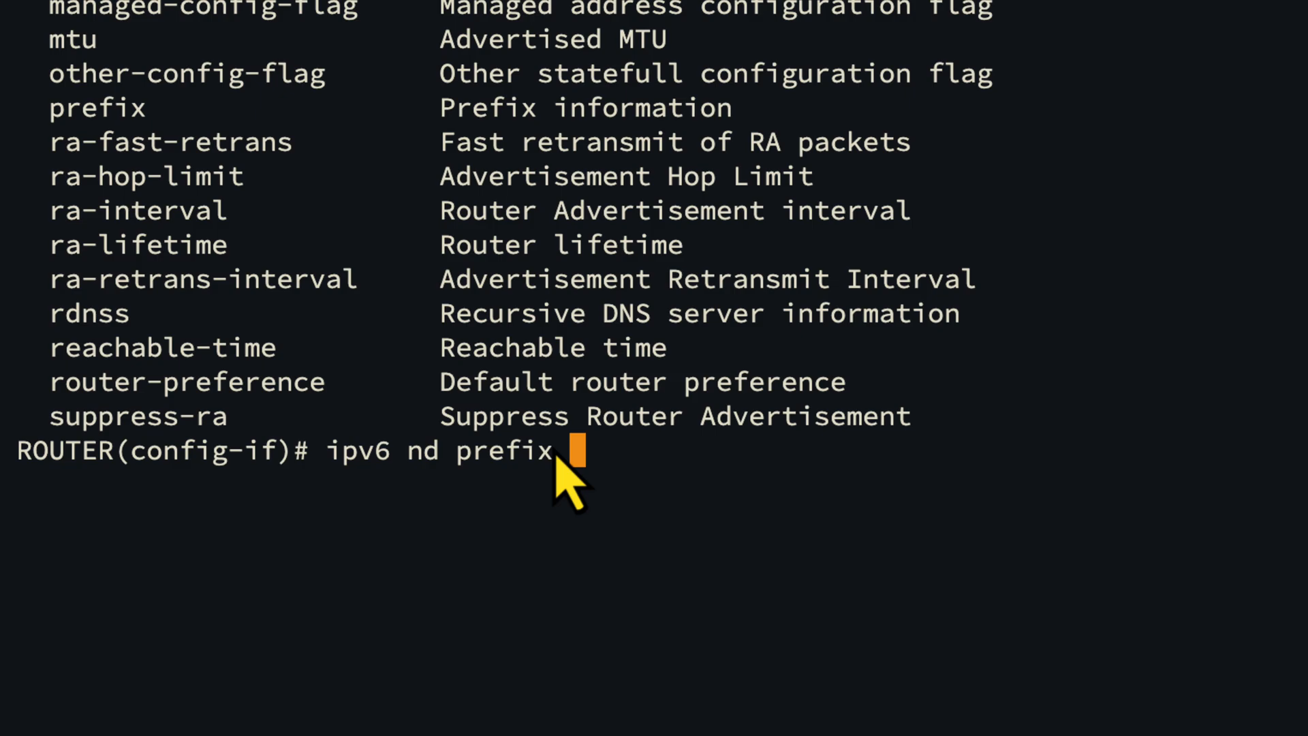
pyautogui.press('?')
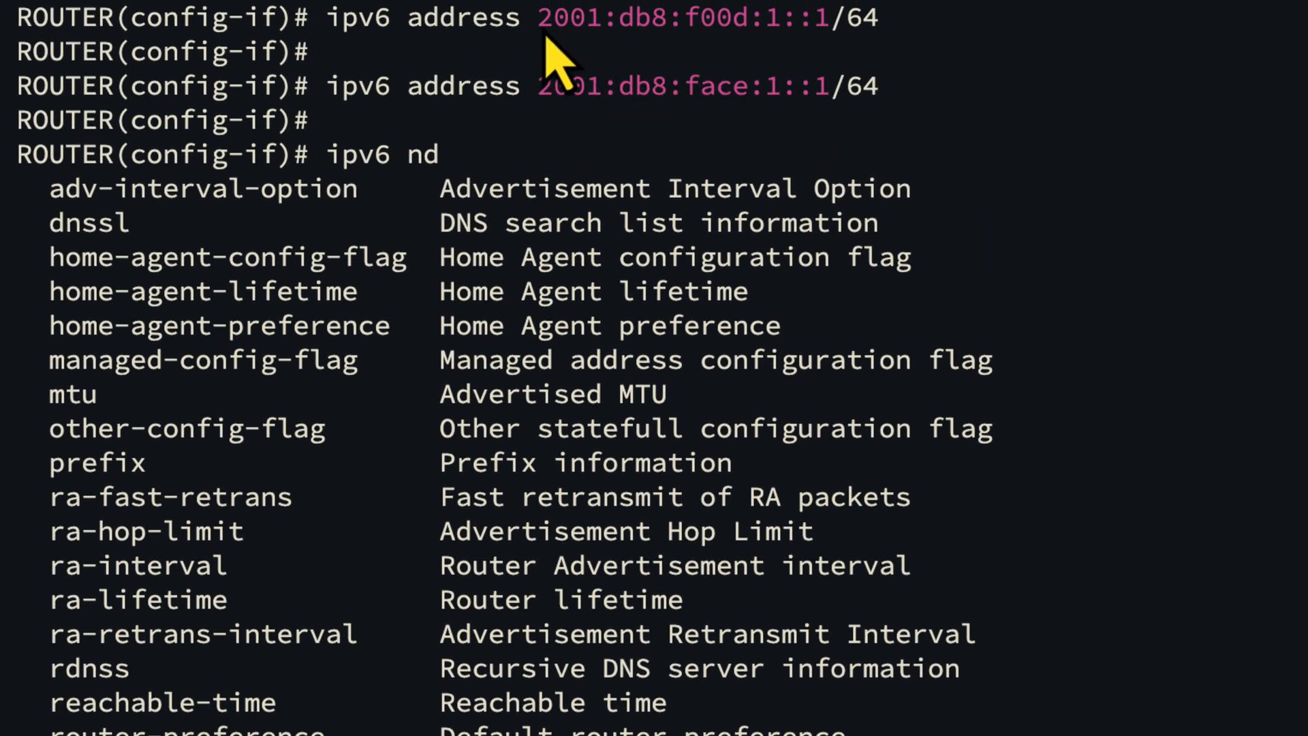
# Supply 2001:db8:f00d:1::/64, copied from the first address command, as the advertised prefix and list the options available for it.
pyautogui.moveTo(542, 31); pyautogui.dragTo(808, 29)
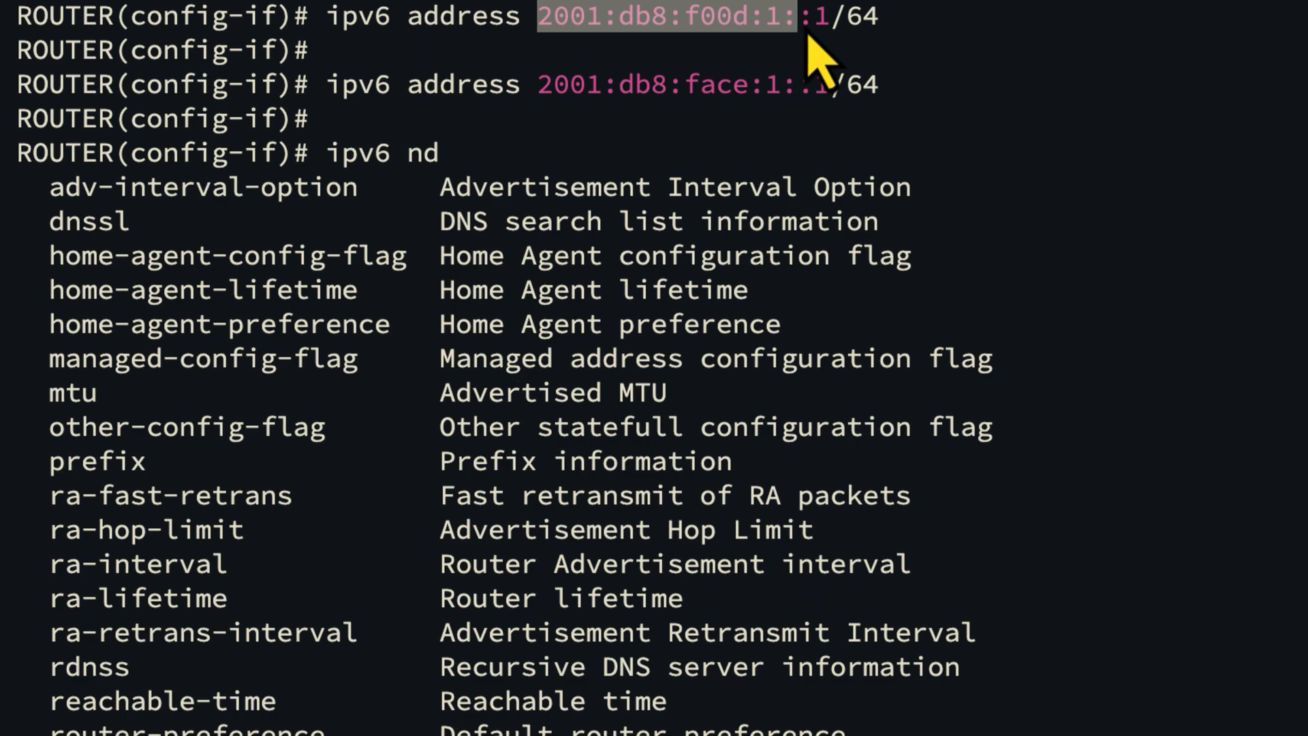
pyautogui.write('2001:db8:f00d:1::')
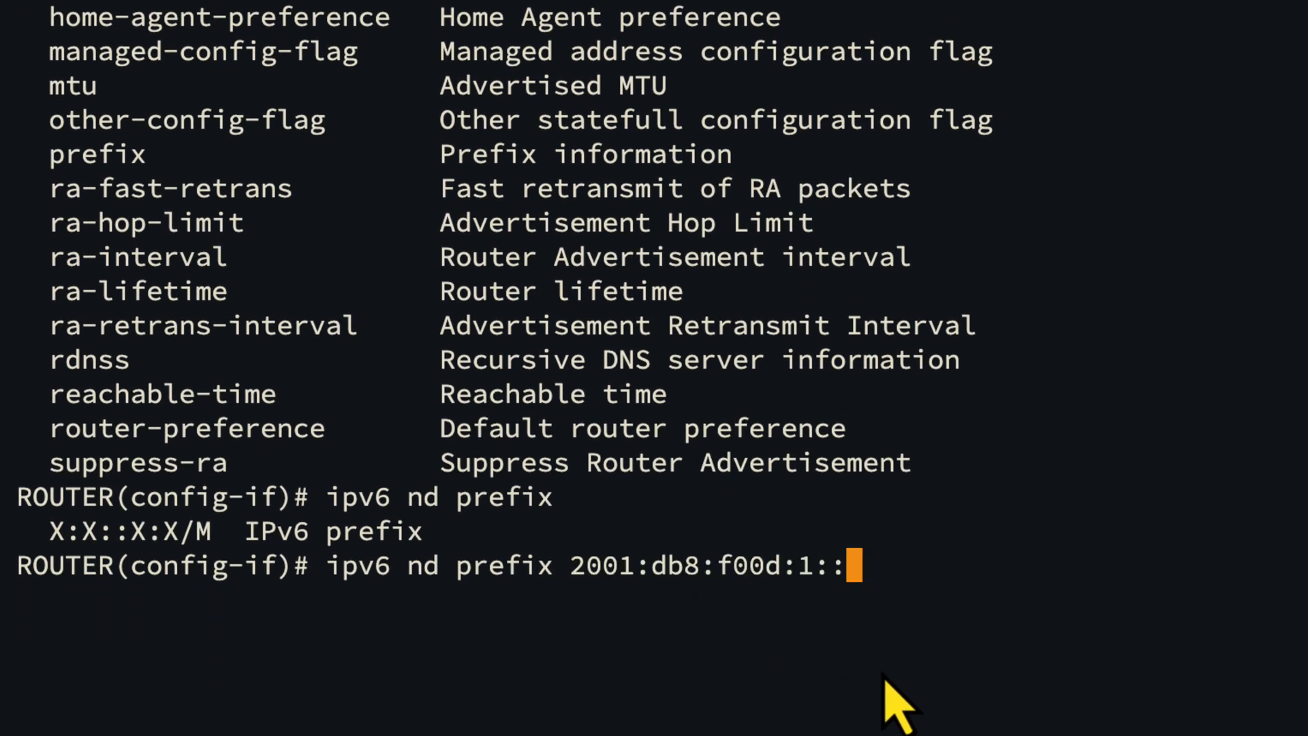
pyautogui.write('/64')
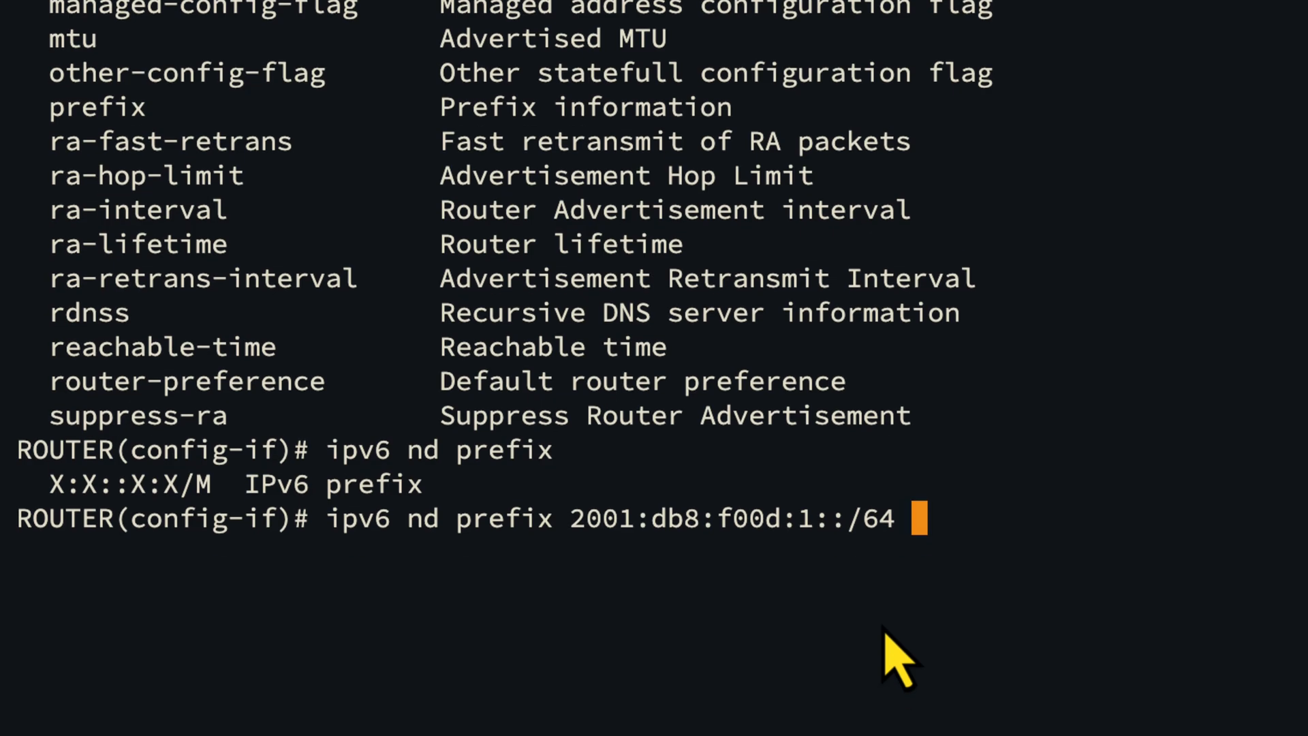
pyautogui.press('?')
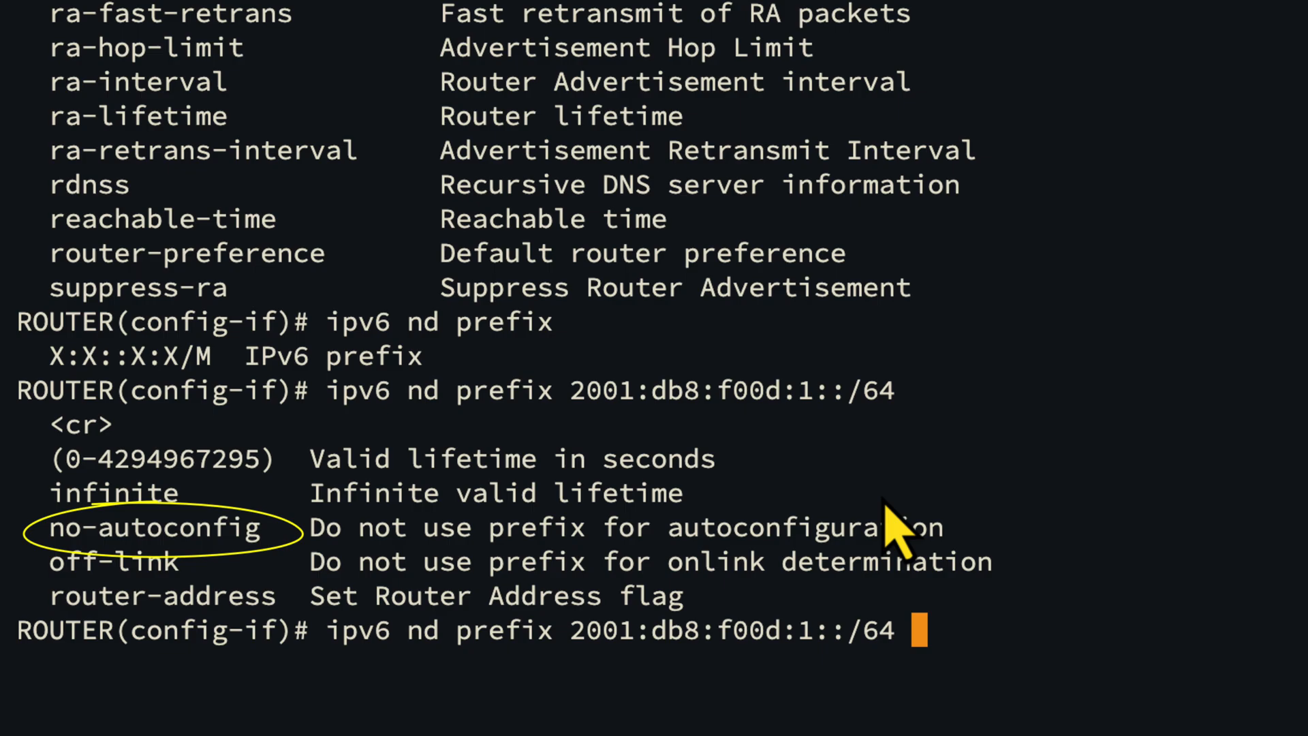
# Add no-autoconfig to the 2001:db8:f00d:1::/64 prefix command, check its remaining options with context help, and run it.
pyautogui.write('n')
pyautogui.write('o-')
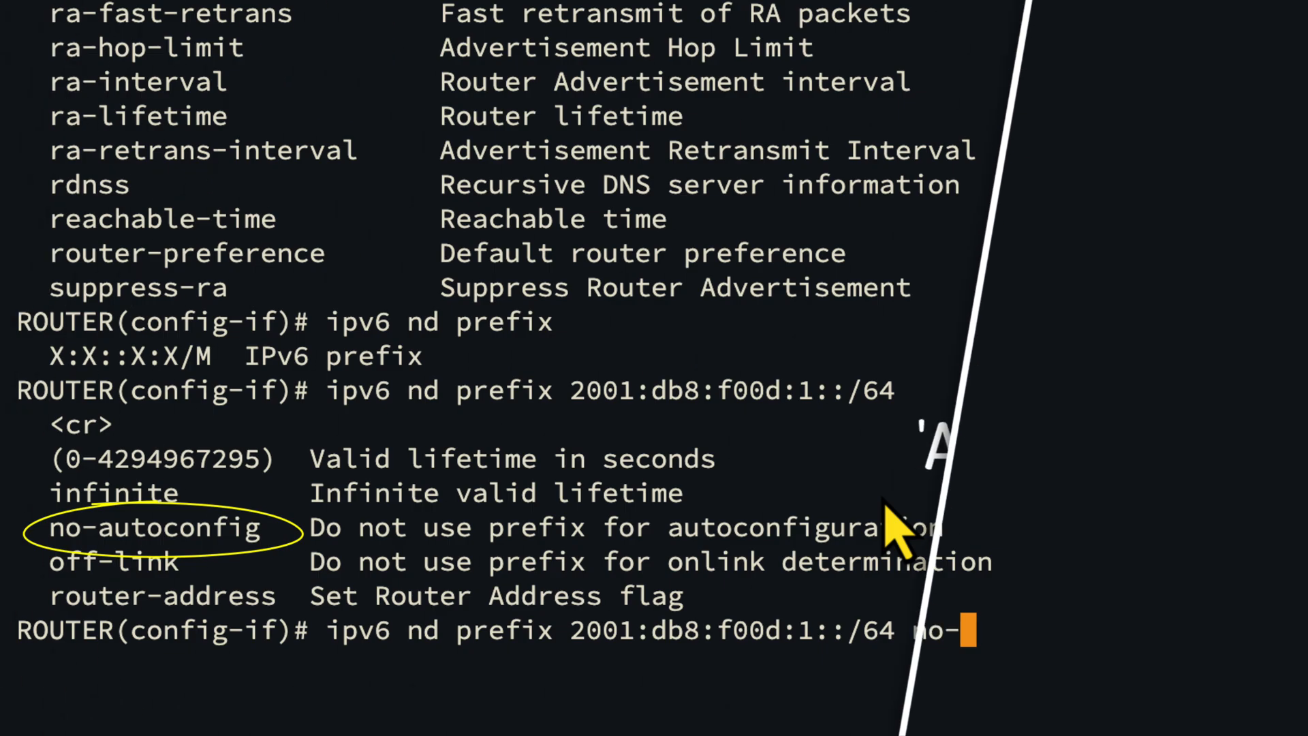
pyautogui.press('Tab')
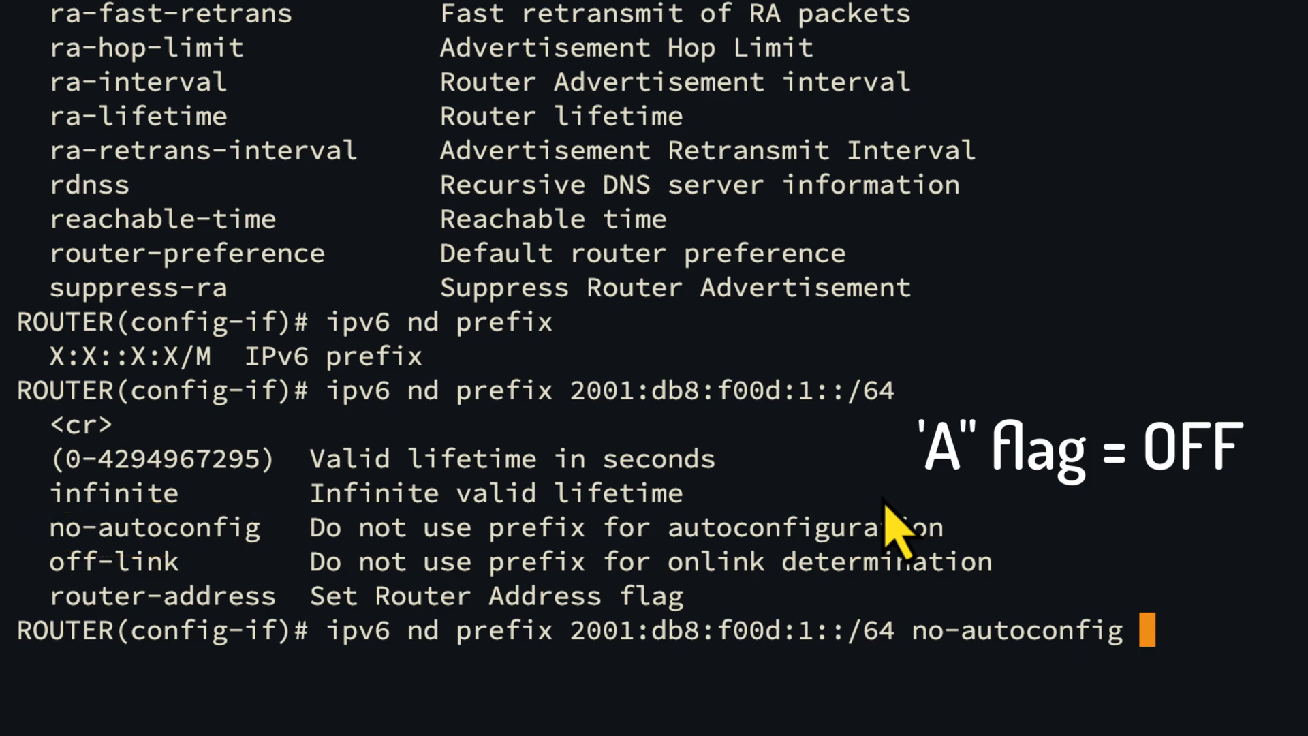
pyautogui.press('?')
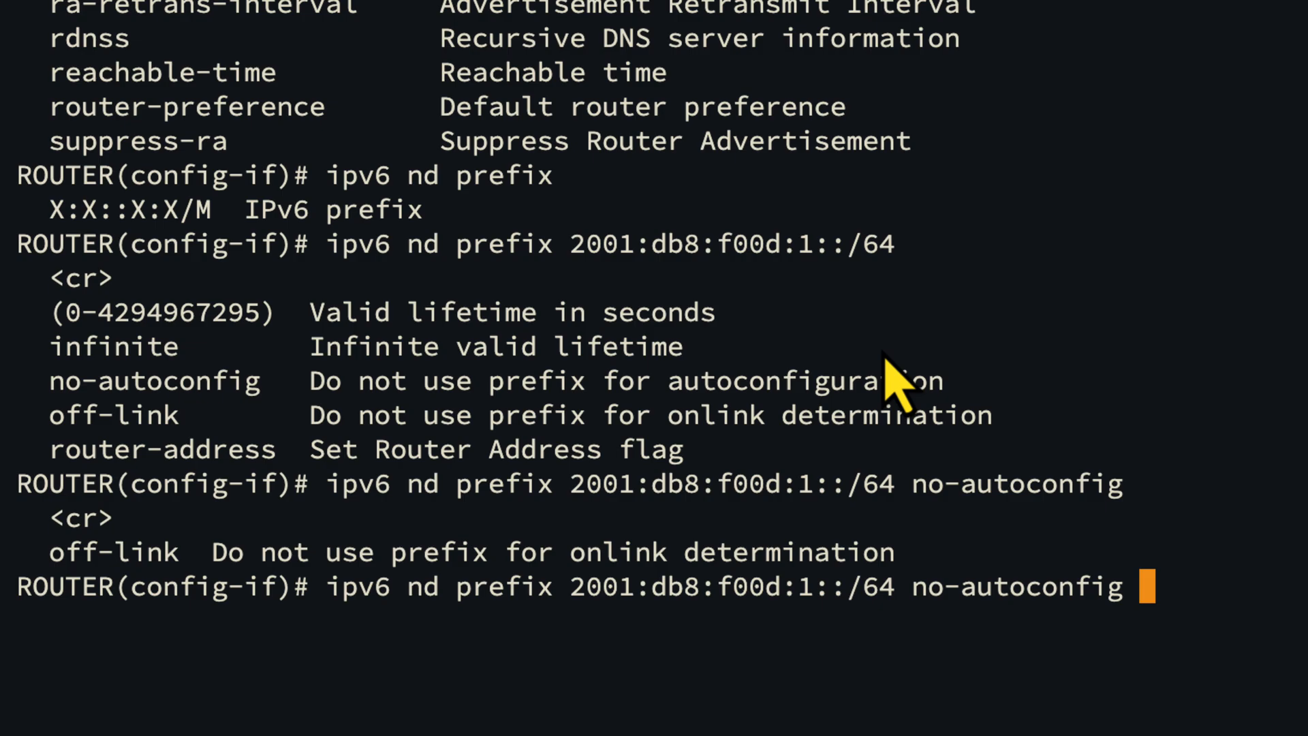
pyautogui.press('Return')
pyautogui.press('Return')
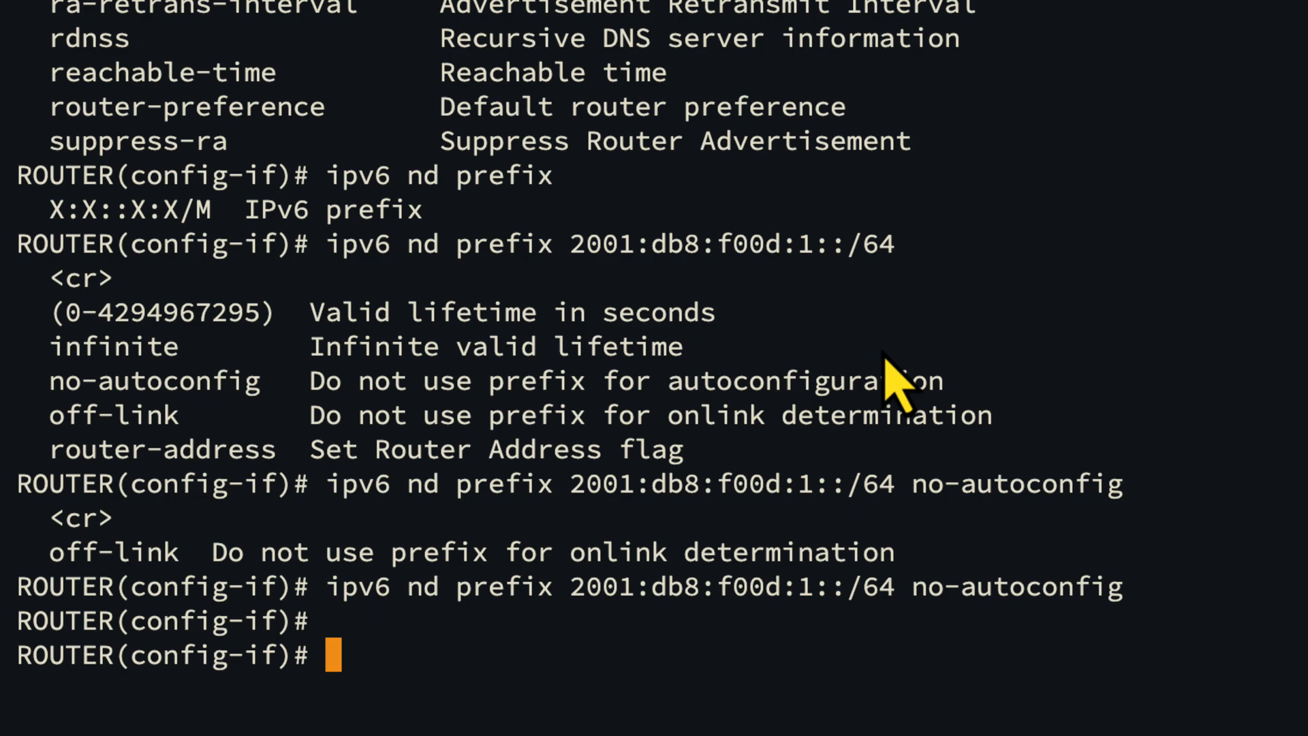
# Enable router advertisements on eth0 by running no ipv6 nd suppress-ra.
pyautogui.write('no ip')
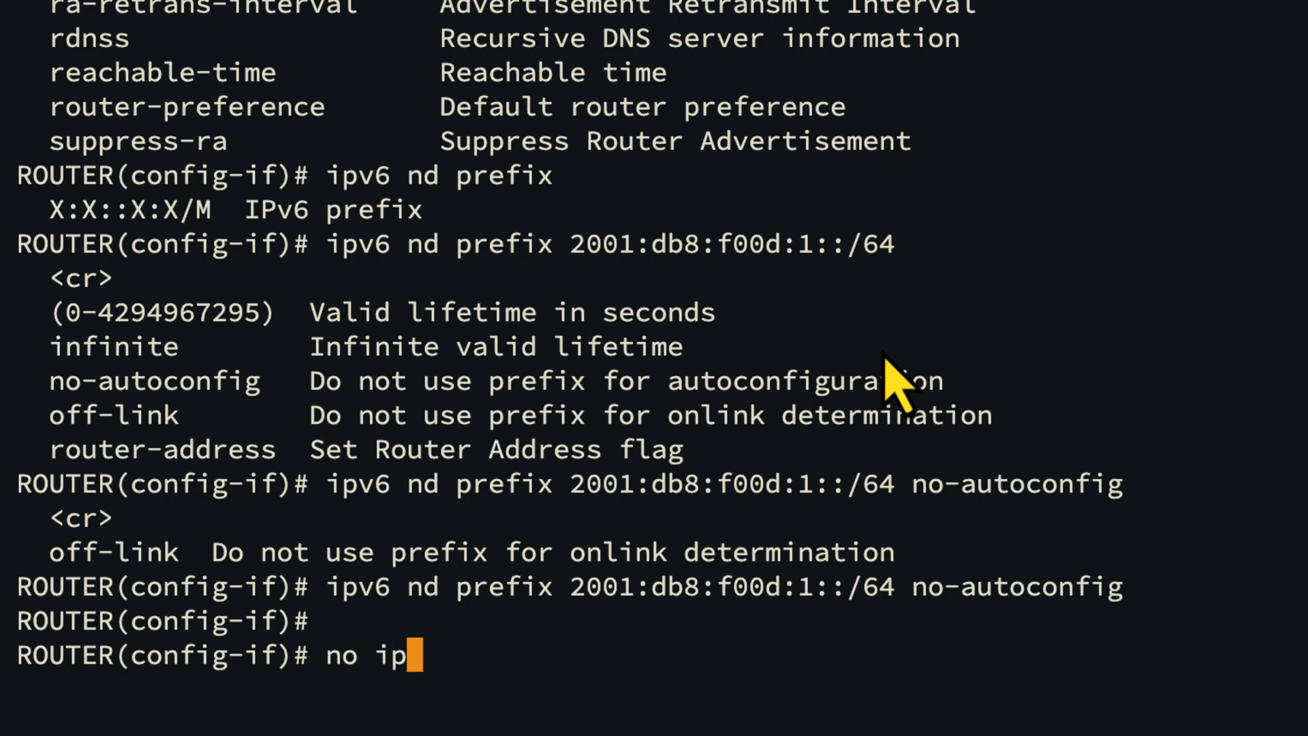
pyautogui.write('v6 n')
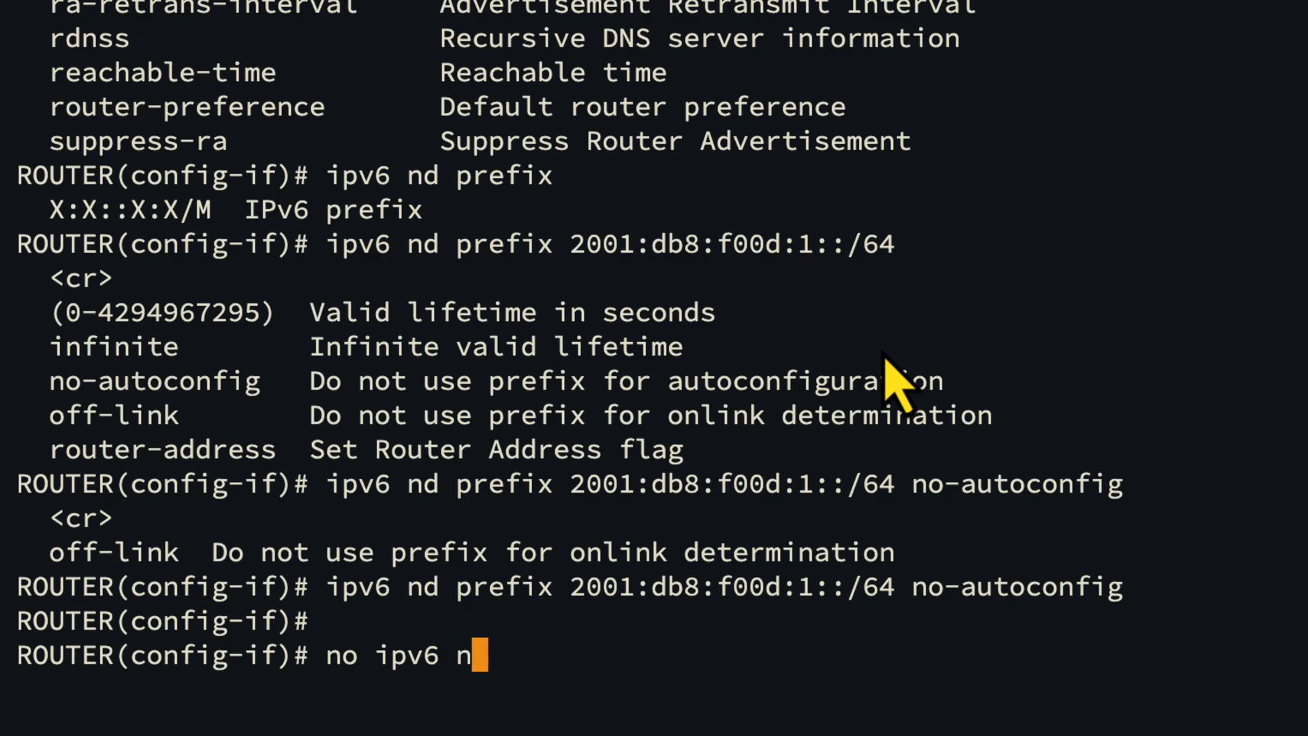
pyautogui.write('d su')
pyautogui.press('Tab')
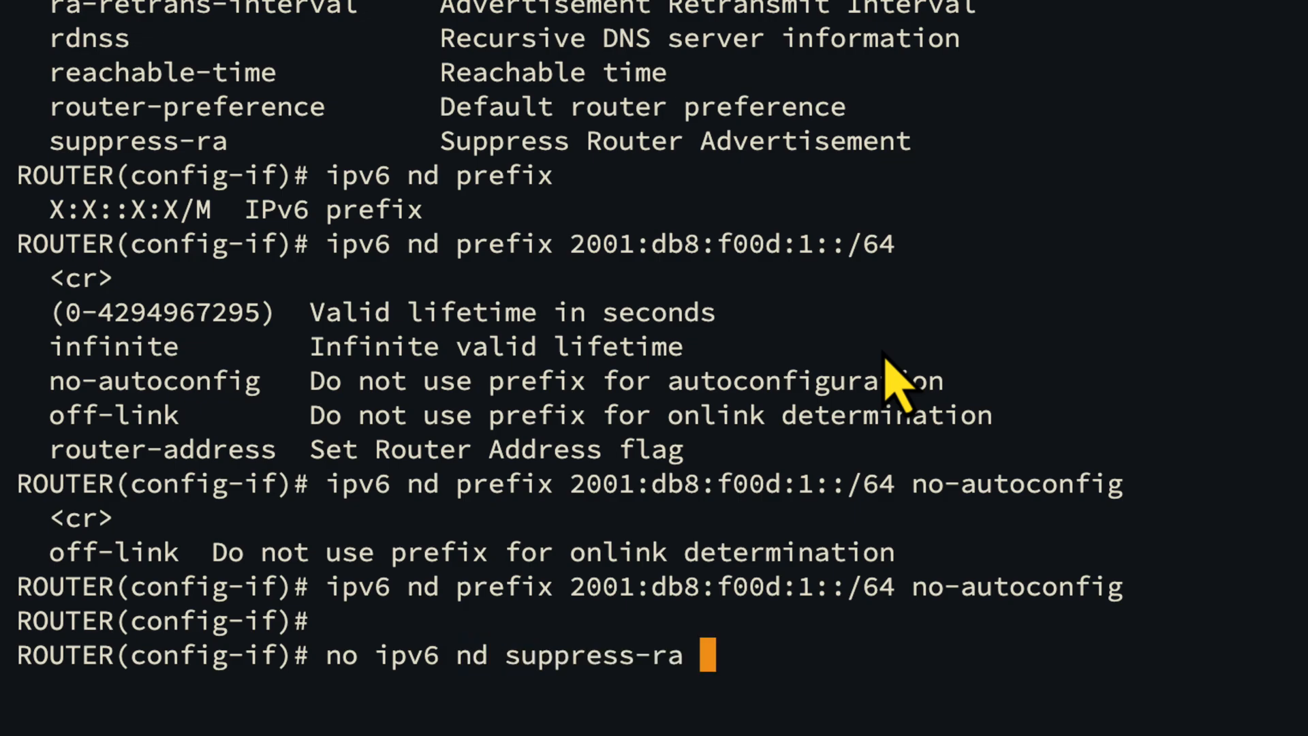
pyautogui.press('Return')
pyautogui.press('Return')
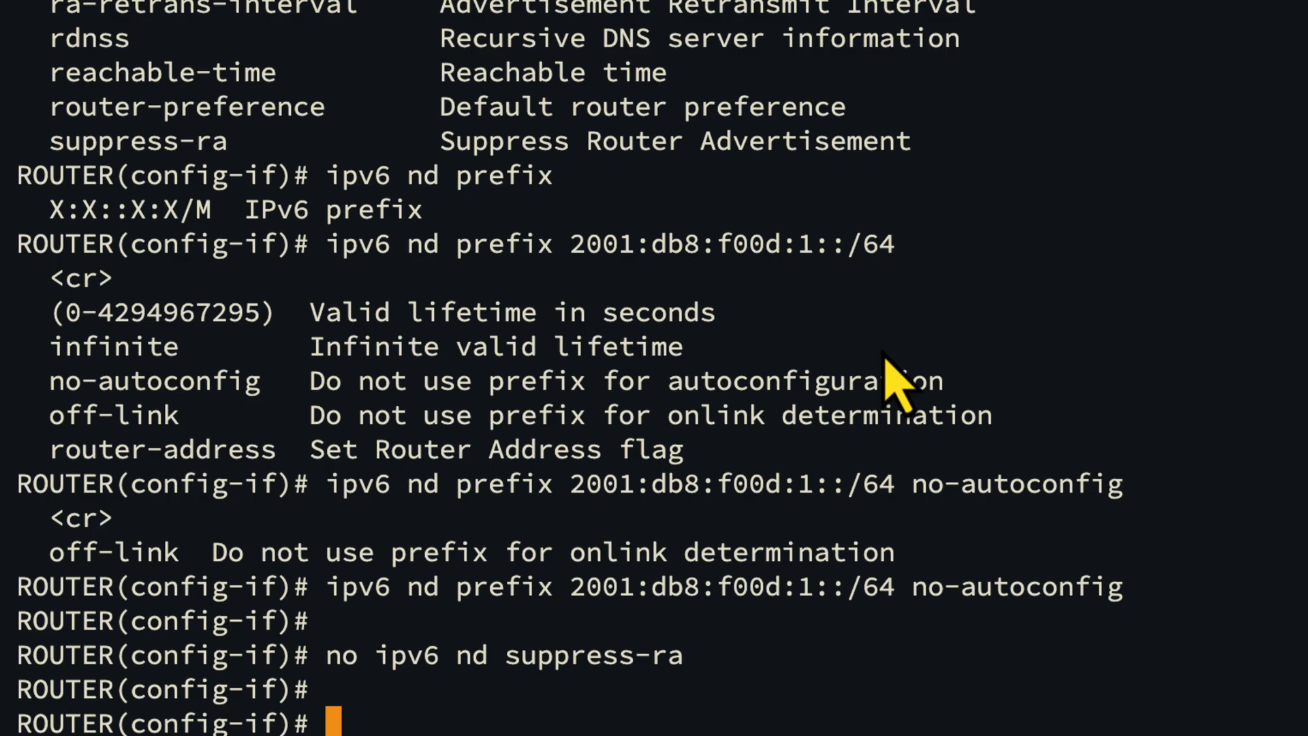
# Switch to Wireshark and inspect the source and destination addresses in the IPv6 header of router advertisement frame 57.
pyautogui.hotkey('ctrl', 'Up')
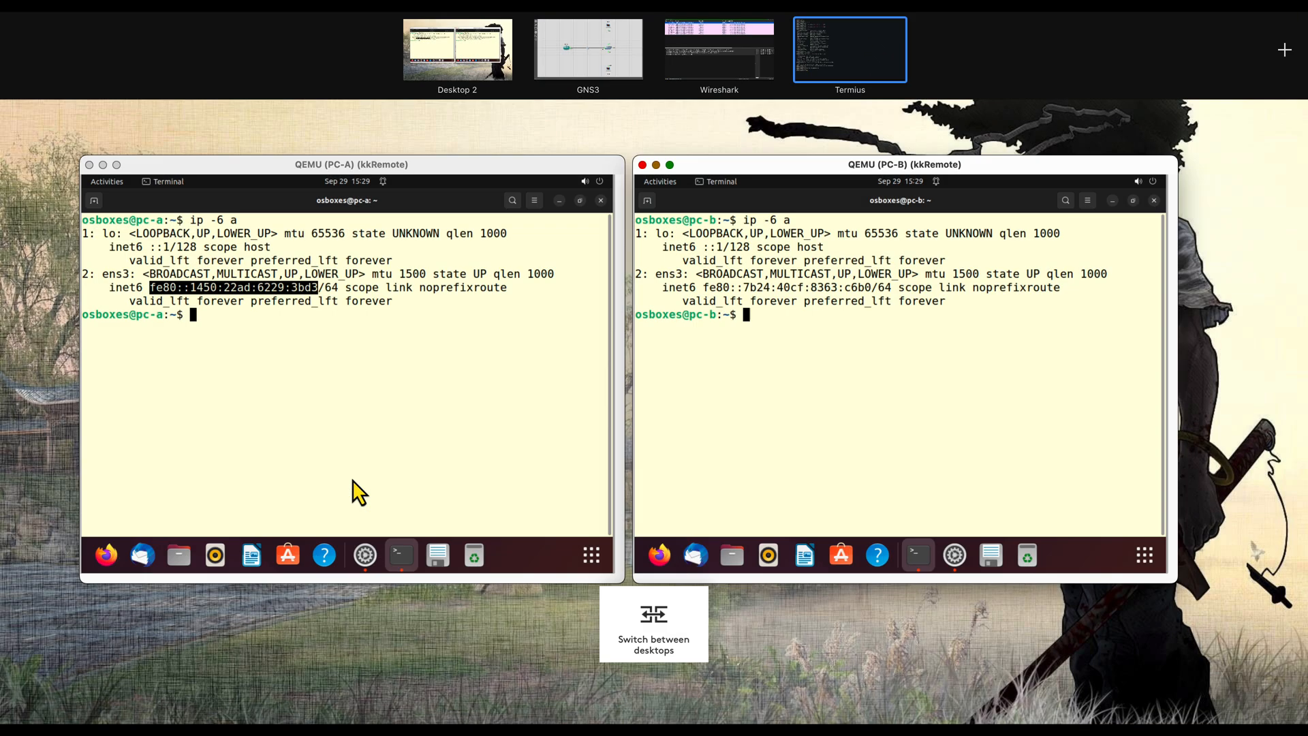
pyautogui.click(705, 54)
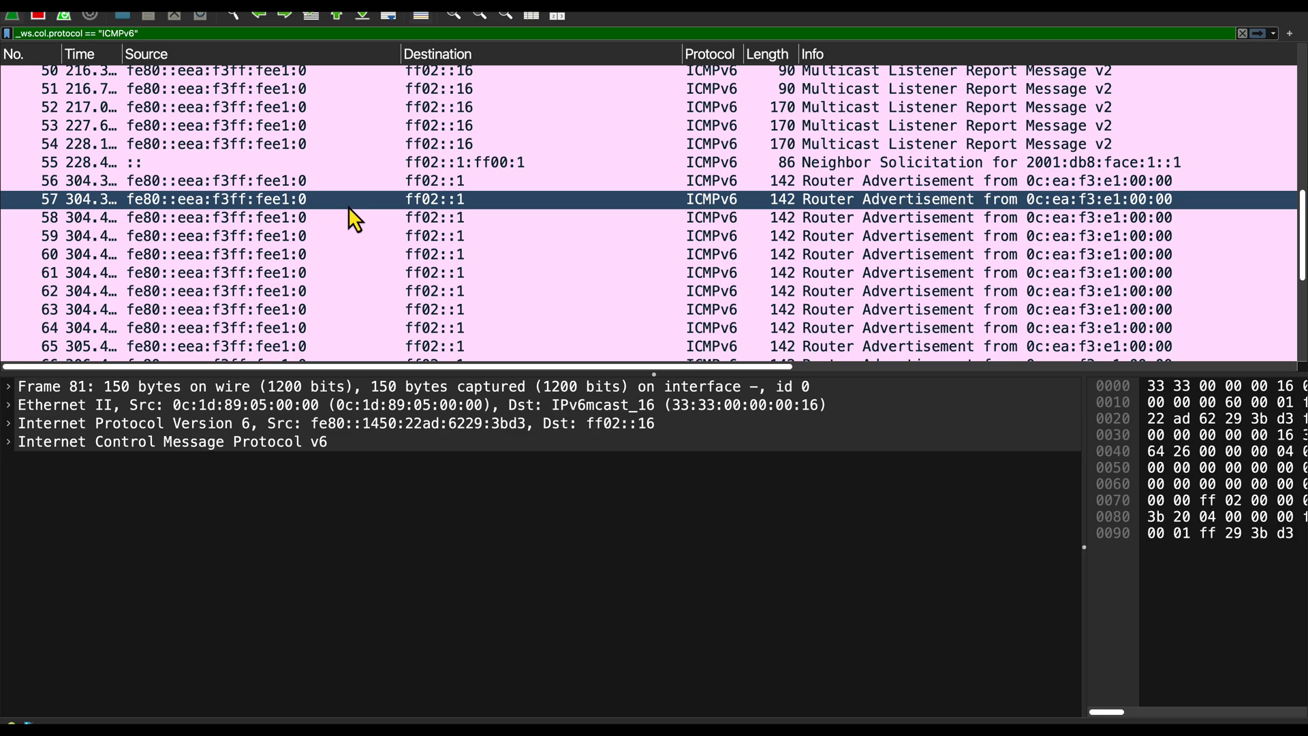
pyautogui.click(253, 199)
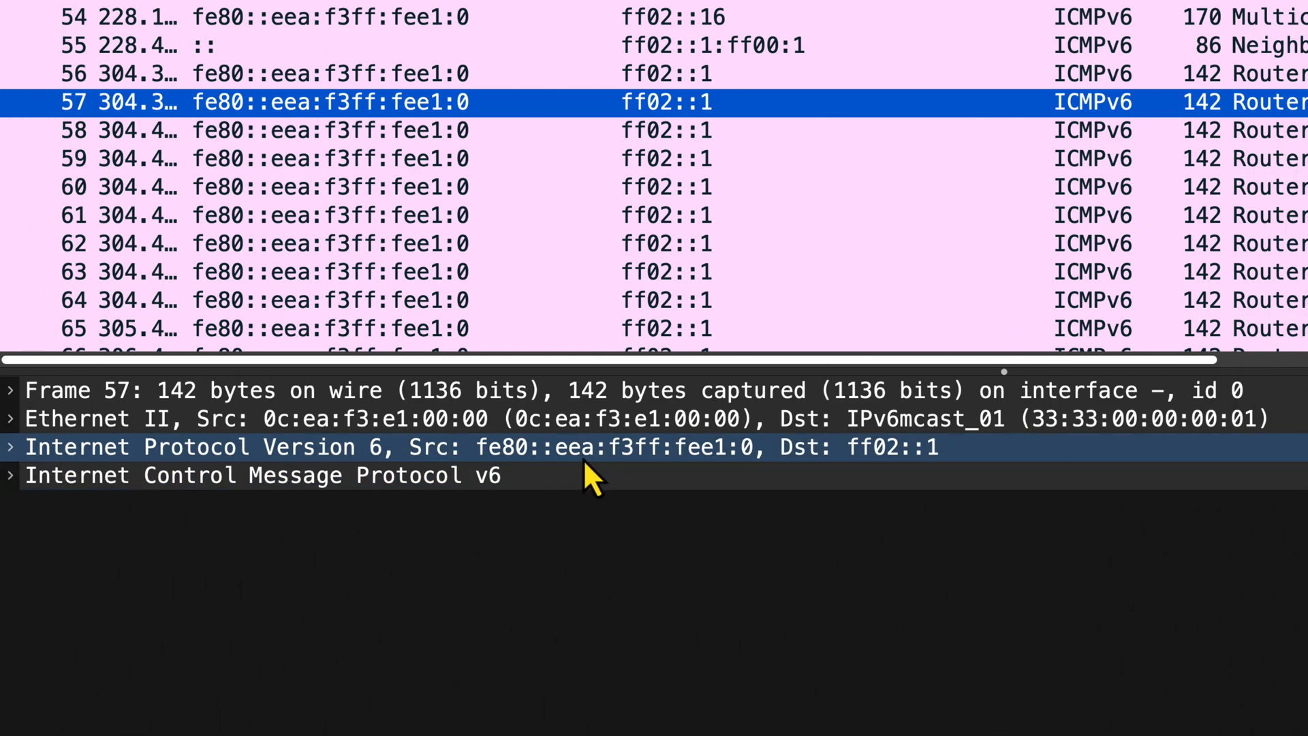
pyautogui.click(726, 463)
# Switch to the router terminal in Termius, run do sh int eth0, and highlight the end of the link-local address.
pyautogui.hotkey('ctrl', 'Up')
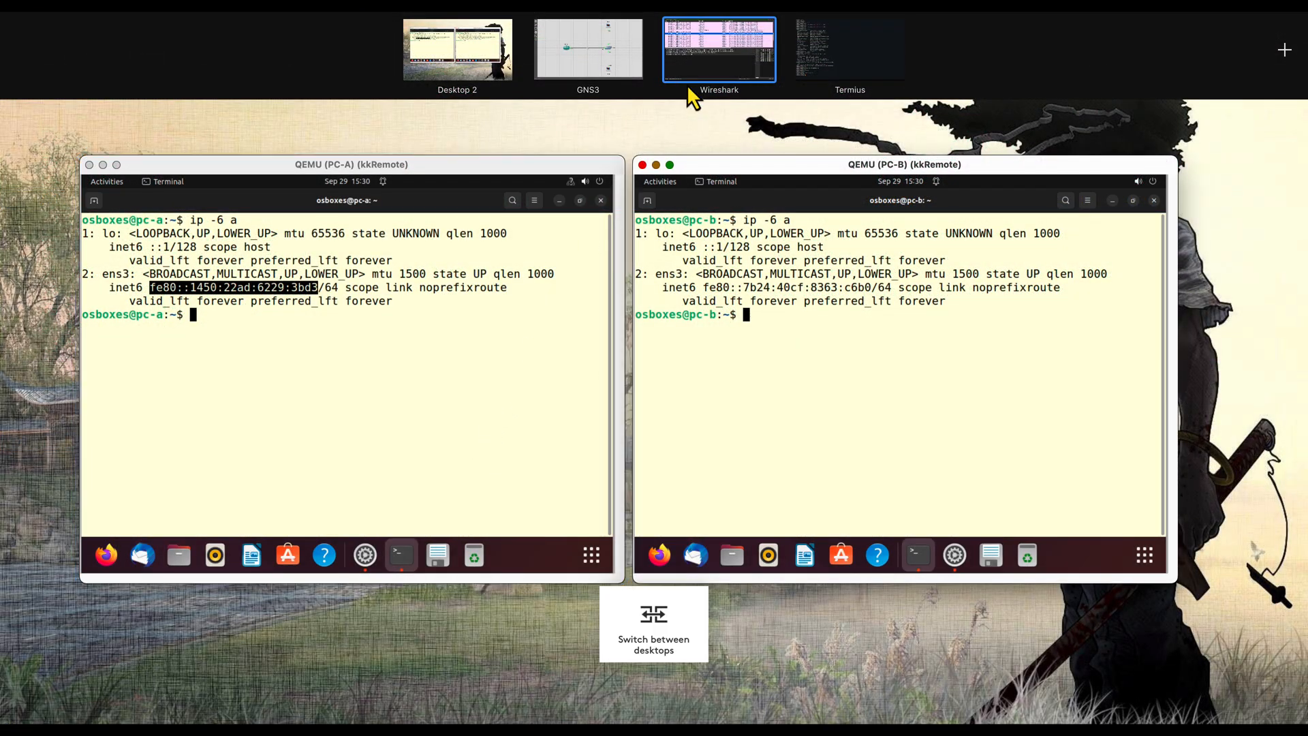
pyautogui.click(811, 49)
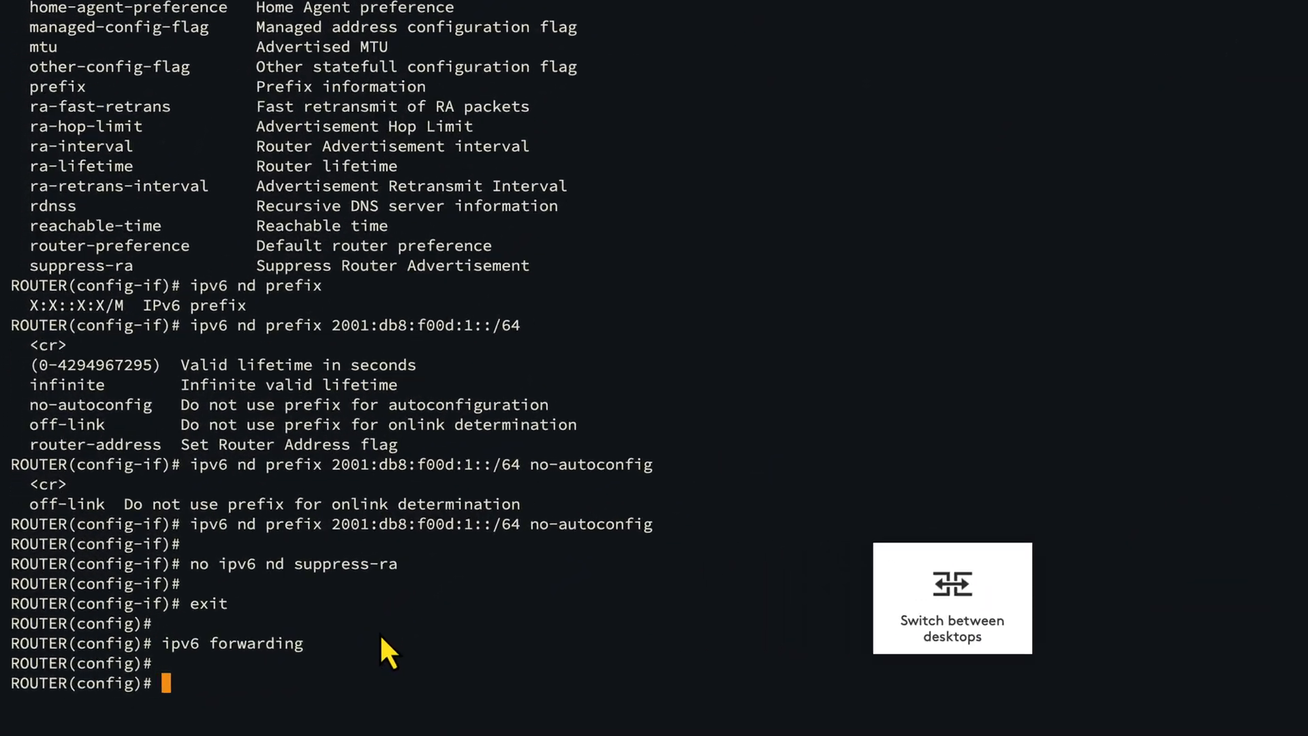
pyautogui.write('do sh')
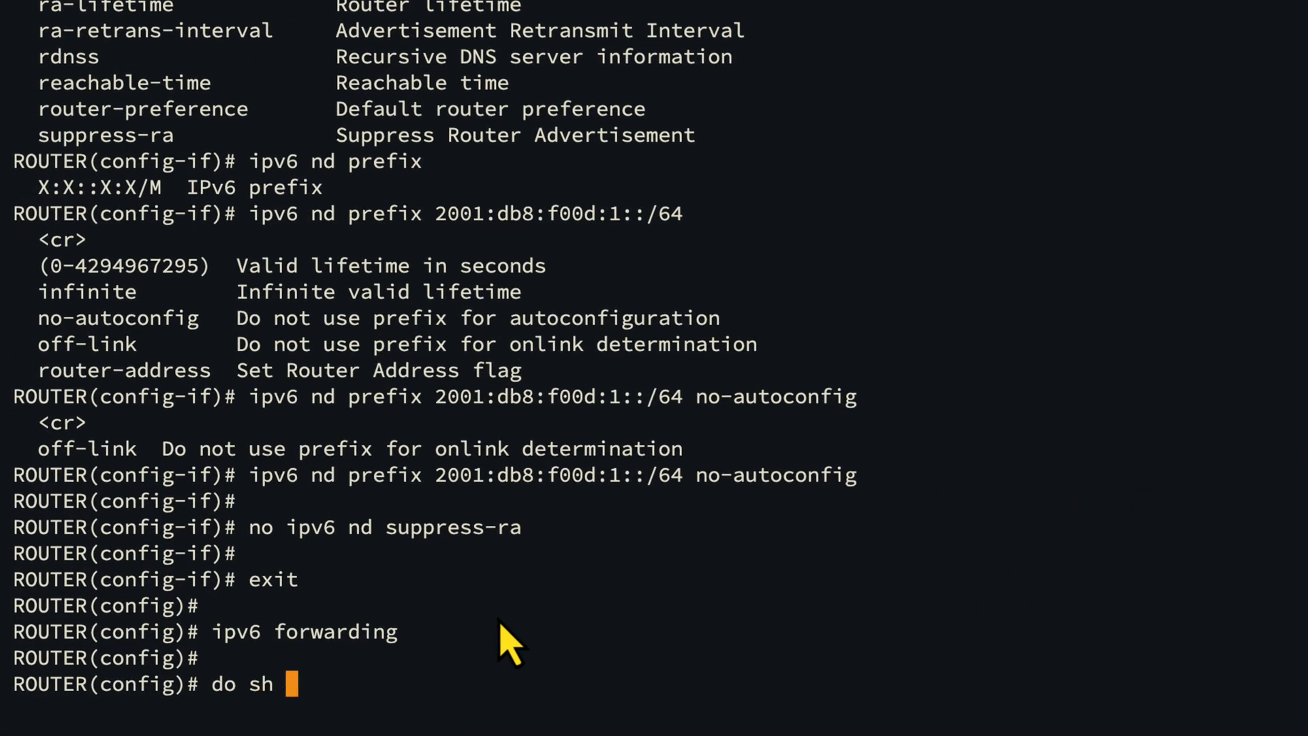
pyautogui.write(' int eth0')
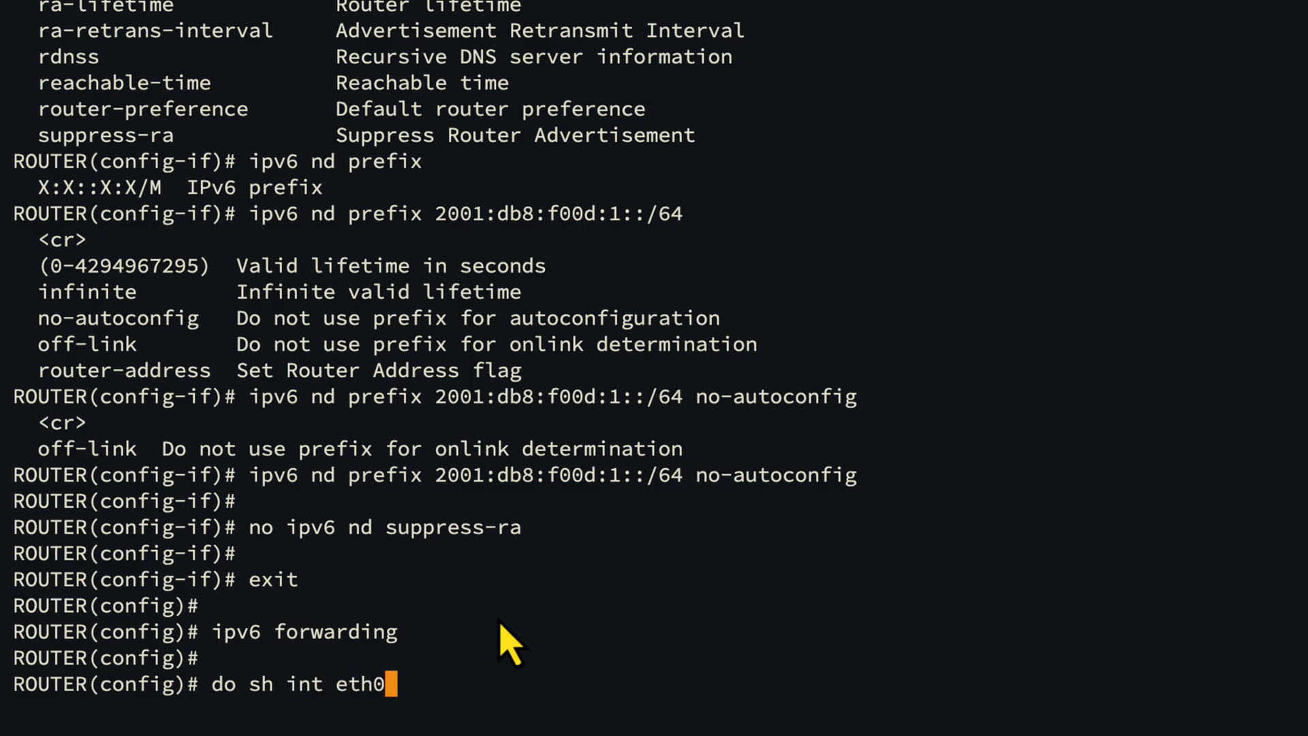
pyautogui.press('Return')
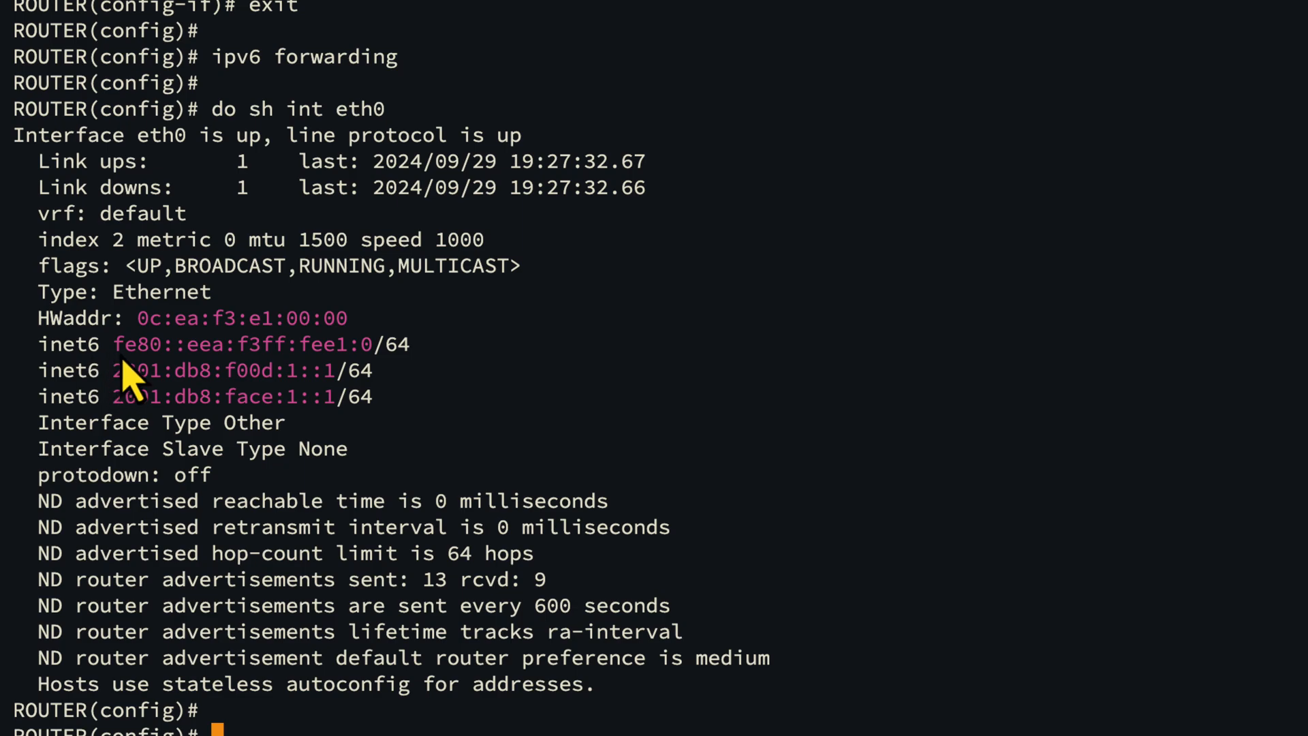
pyautogui.moveTo(374, 353); pyautogui.dragTo(304, 356)
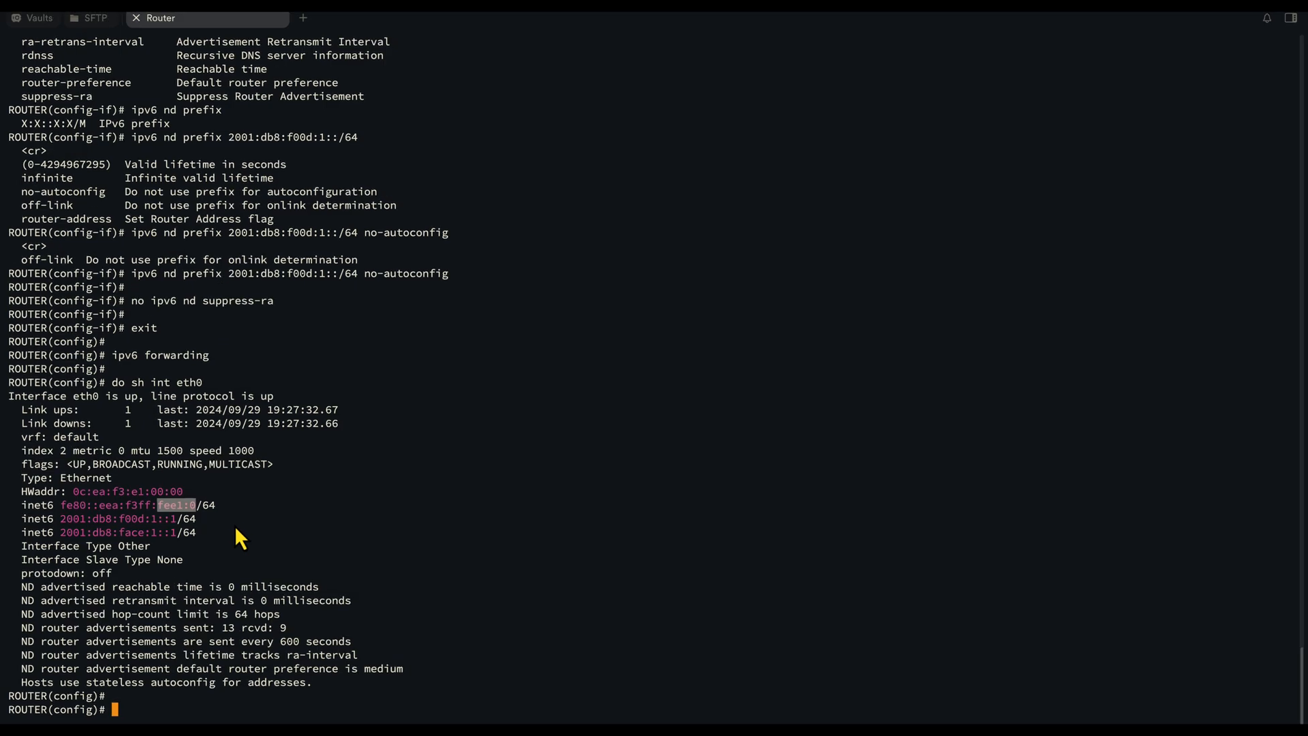
# Switch to the PC-A terminal, list its IPv6 multicast groups with ip -6 m, and highlight the ff01::1 entry under ens3.
pyautogui.hotkey('ctrl', 'Up')
pyautogui.click(426, 408)
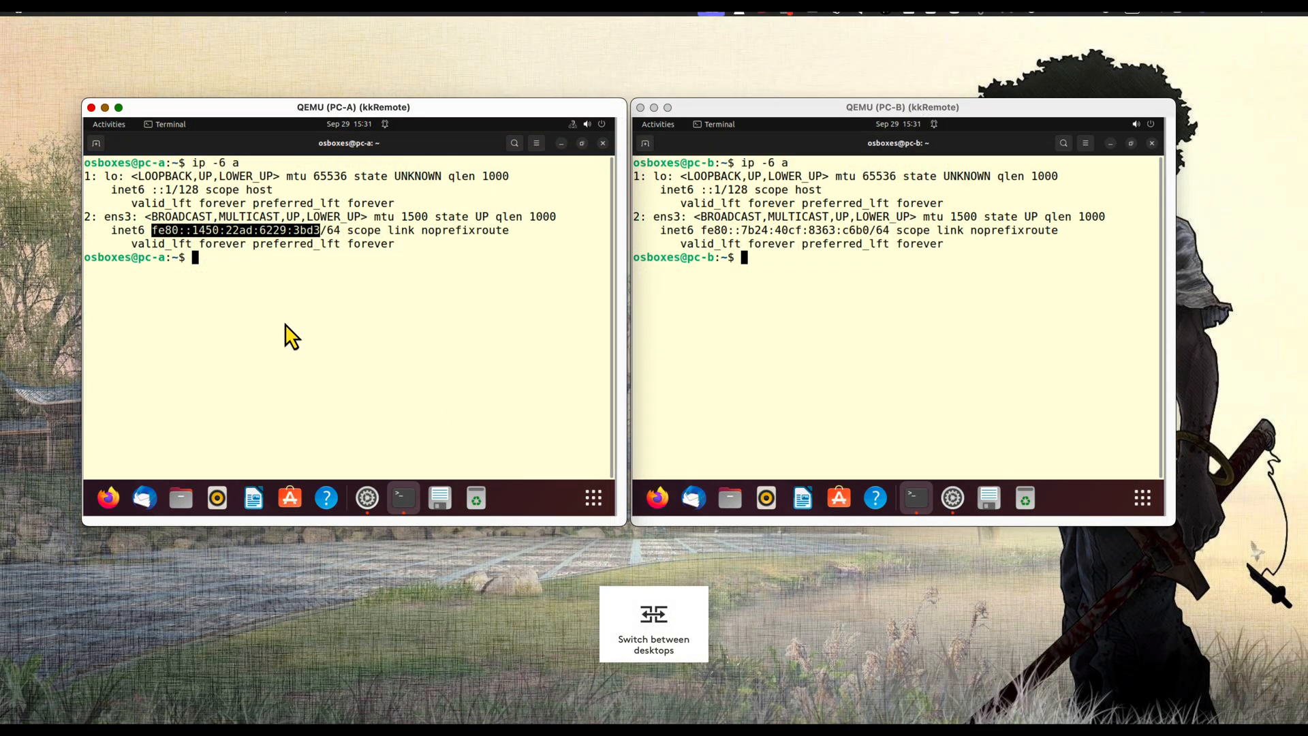
pyautogui.click(245, 284)
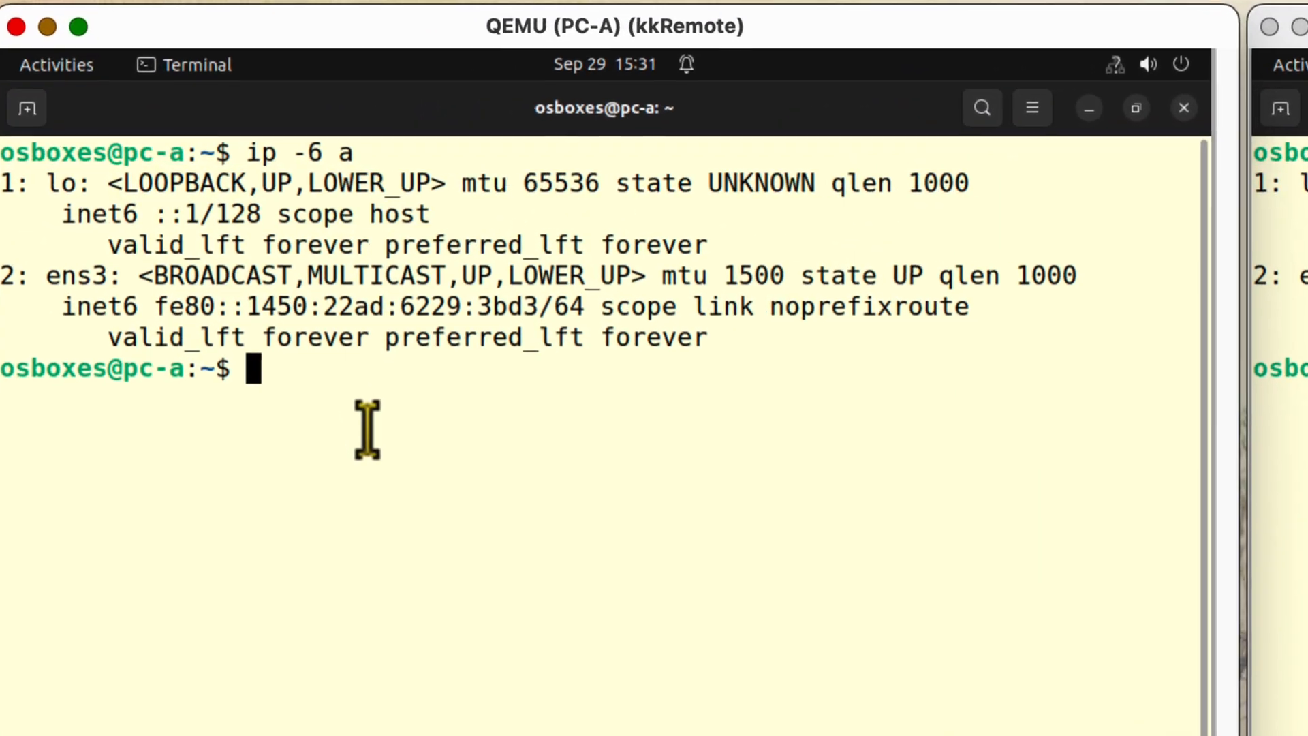
pyautogui.press('Up')
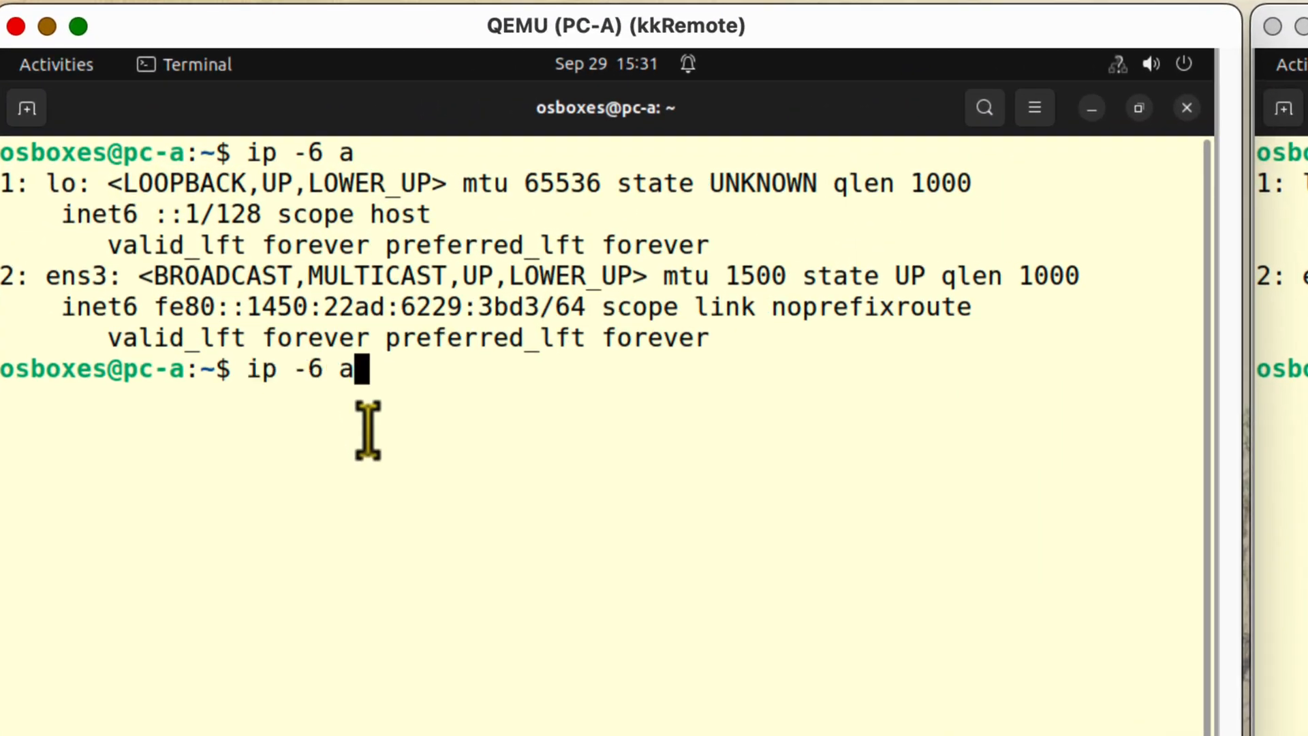
pyautogui.press('BackSpace')
pyautogui.write('m')
pyautogui.press('Return')
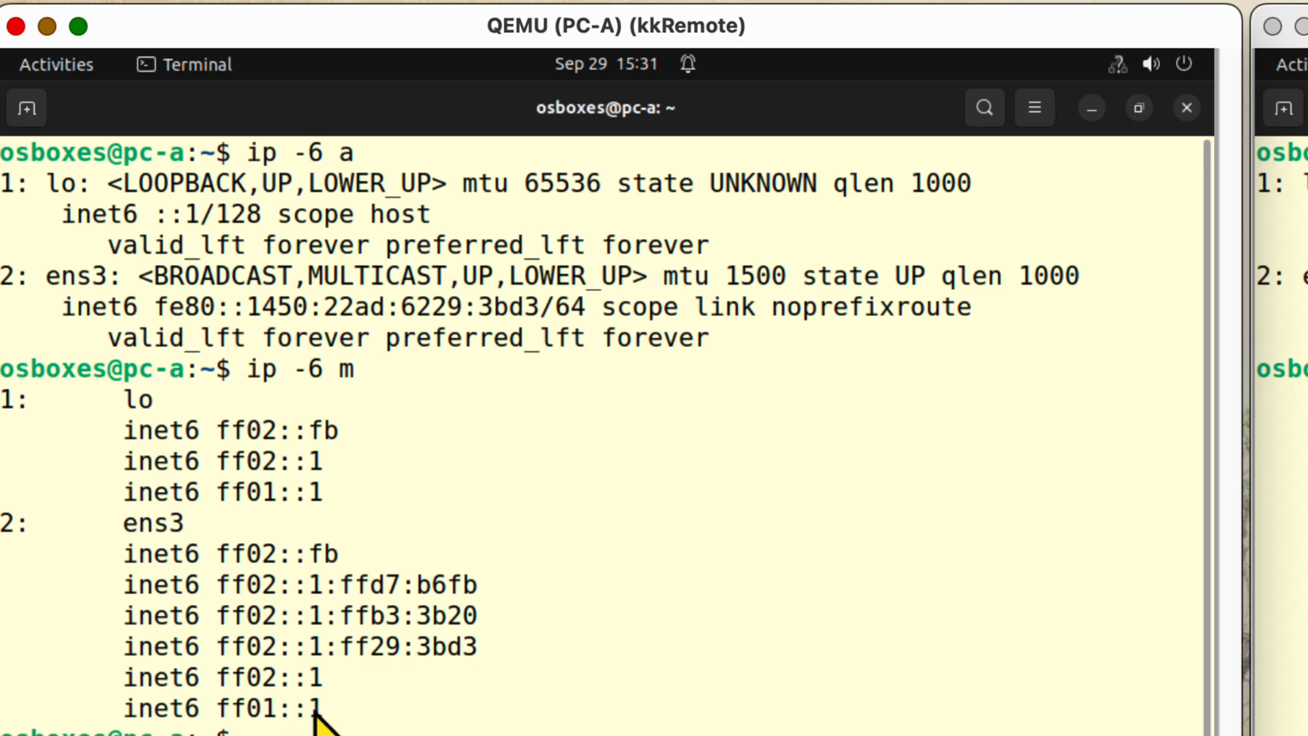
pyautogui.moveTo(341, 712); pyautogui.dragTo(220, 708)
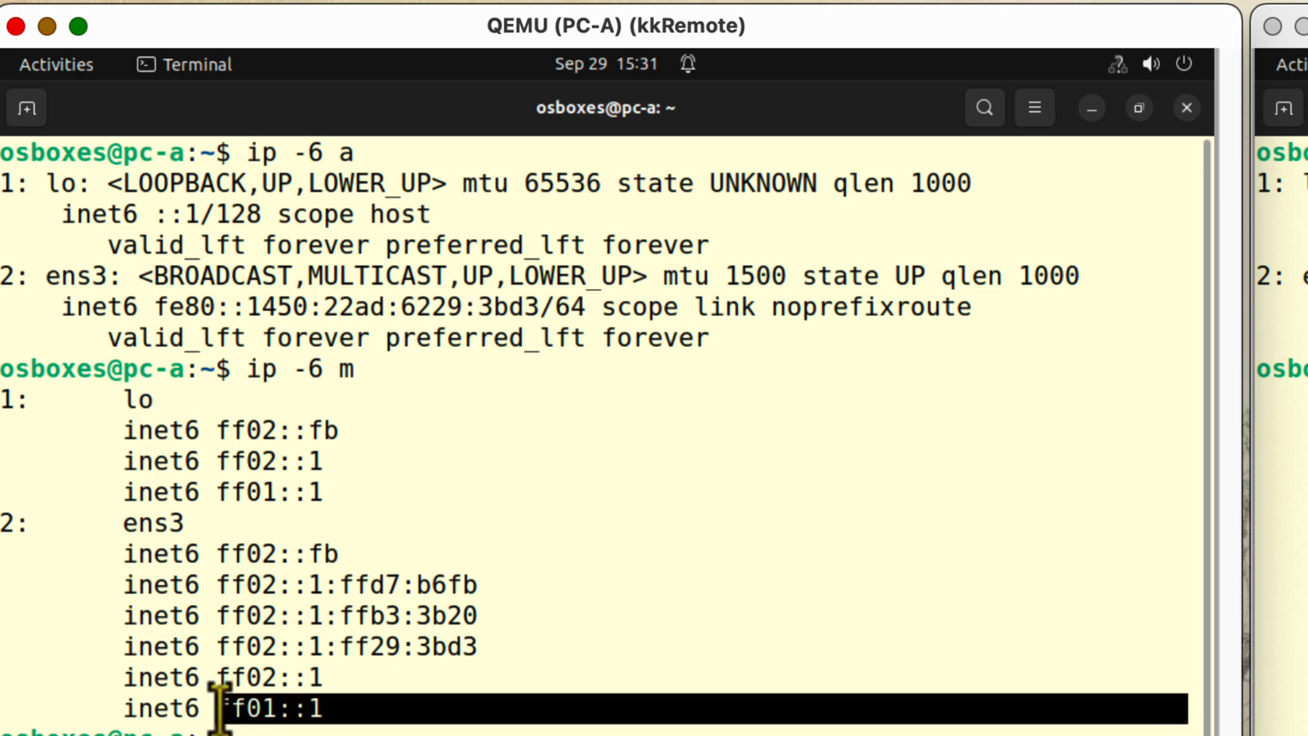
pyautogui.moveTo(219, 708); pyautogui.dragTo(219, 717)
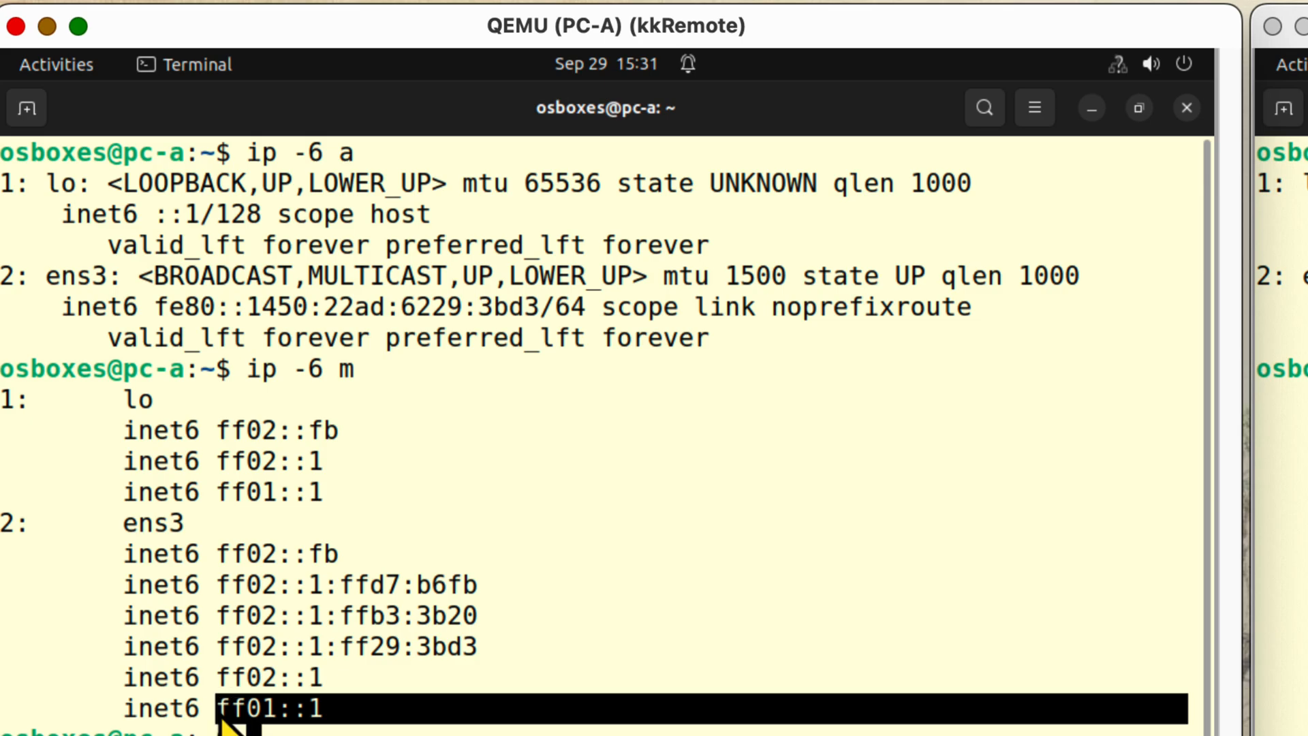
pyautogui.click(275, 719)
# Return to Wireshark and expand frame 57's ICMPv6 layer and its prefix information options for 2001:db8:f00d:1::/64 and 2001:db8:face:1::/64.
pyautogui.hotkey('ctrl', 'Up')
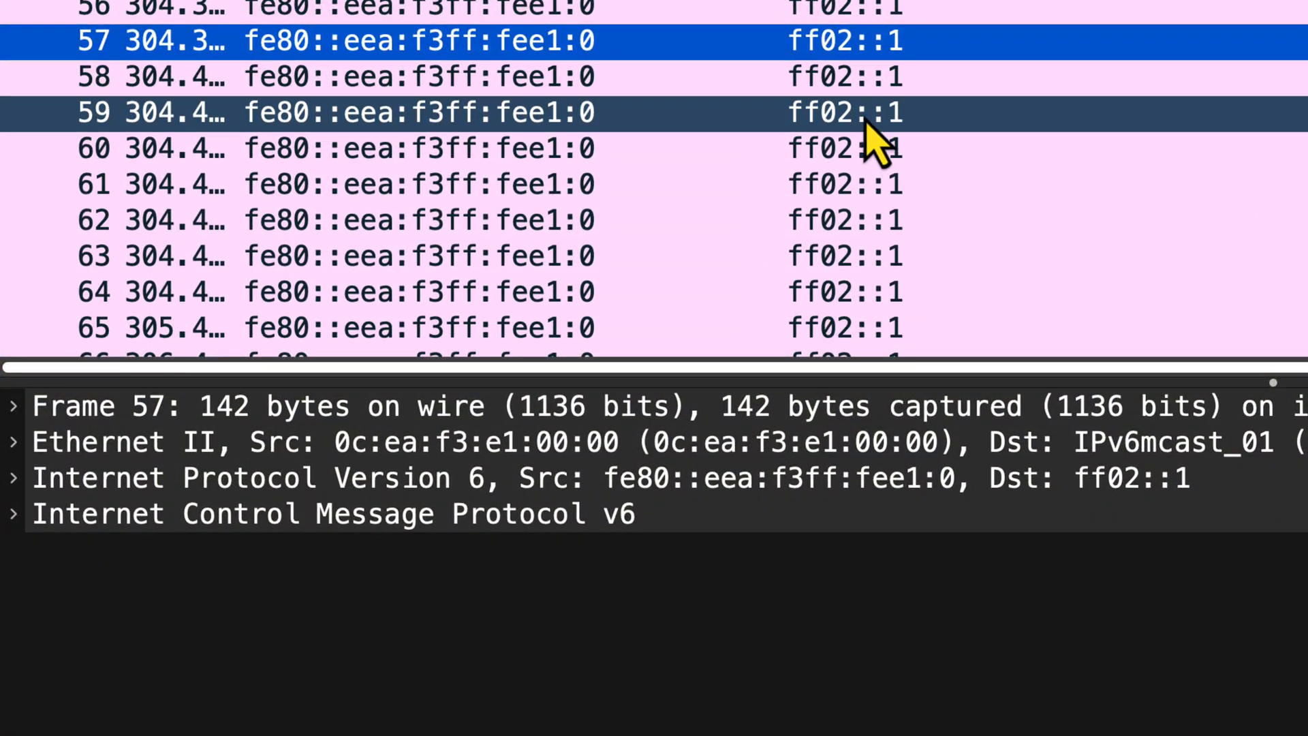
pyautogui.click(605, 481)
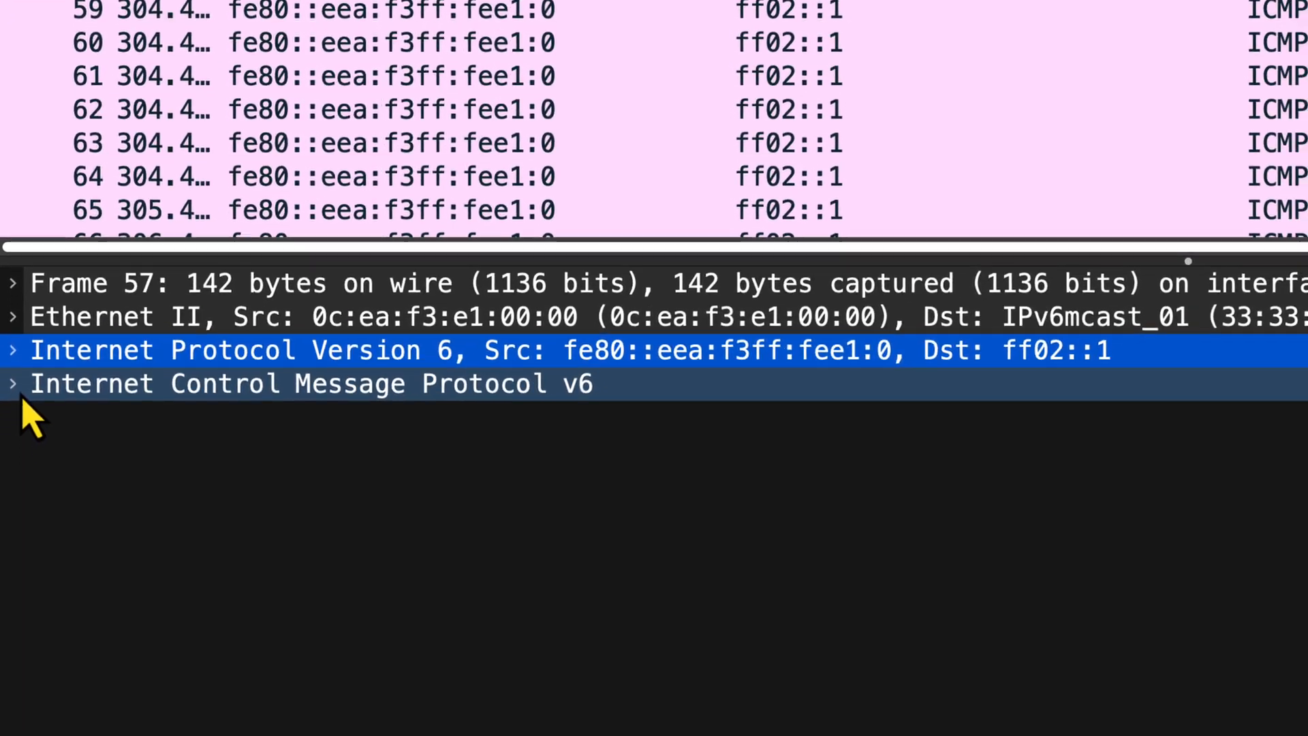
pyautogui.click(14, 515)
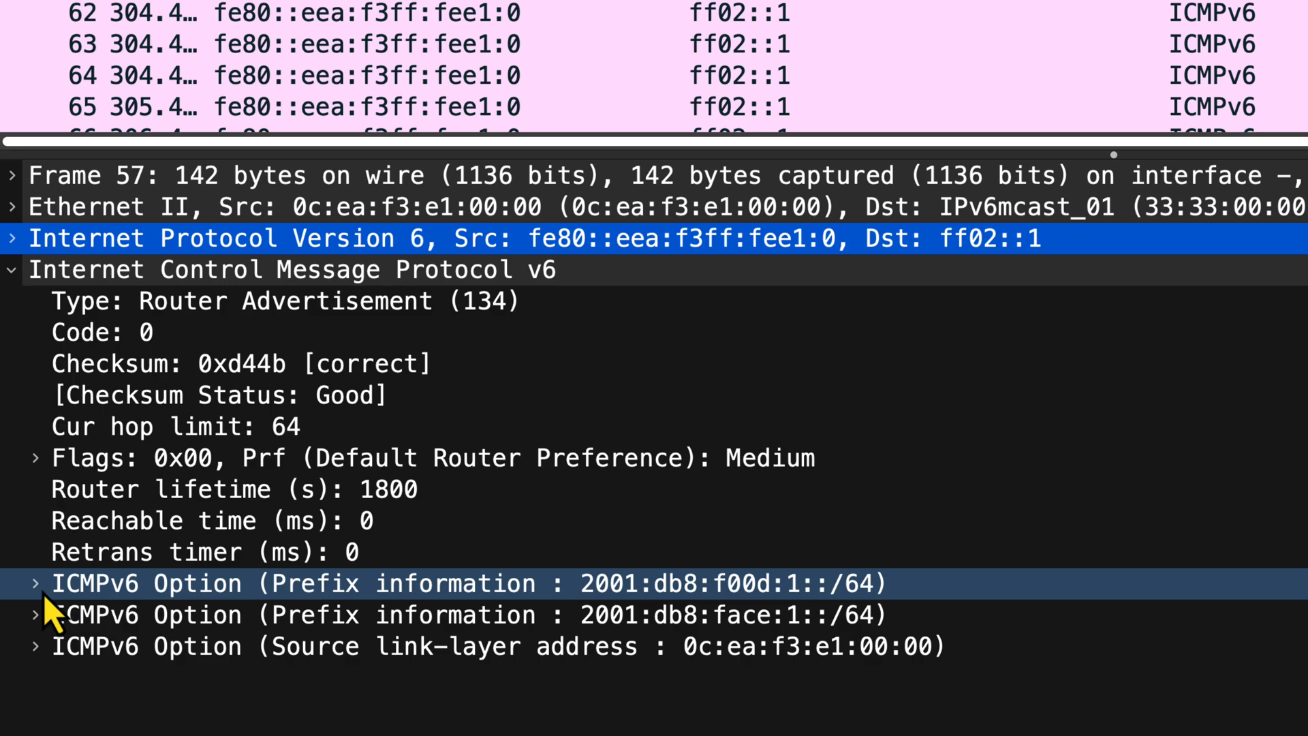
pyautogui.click(37, 587)
pyautogui.scroll(-5, 117, 549)
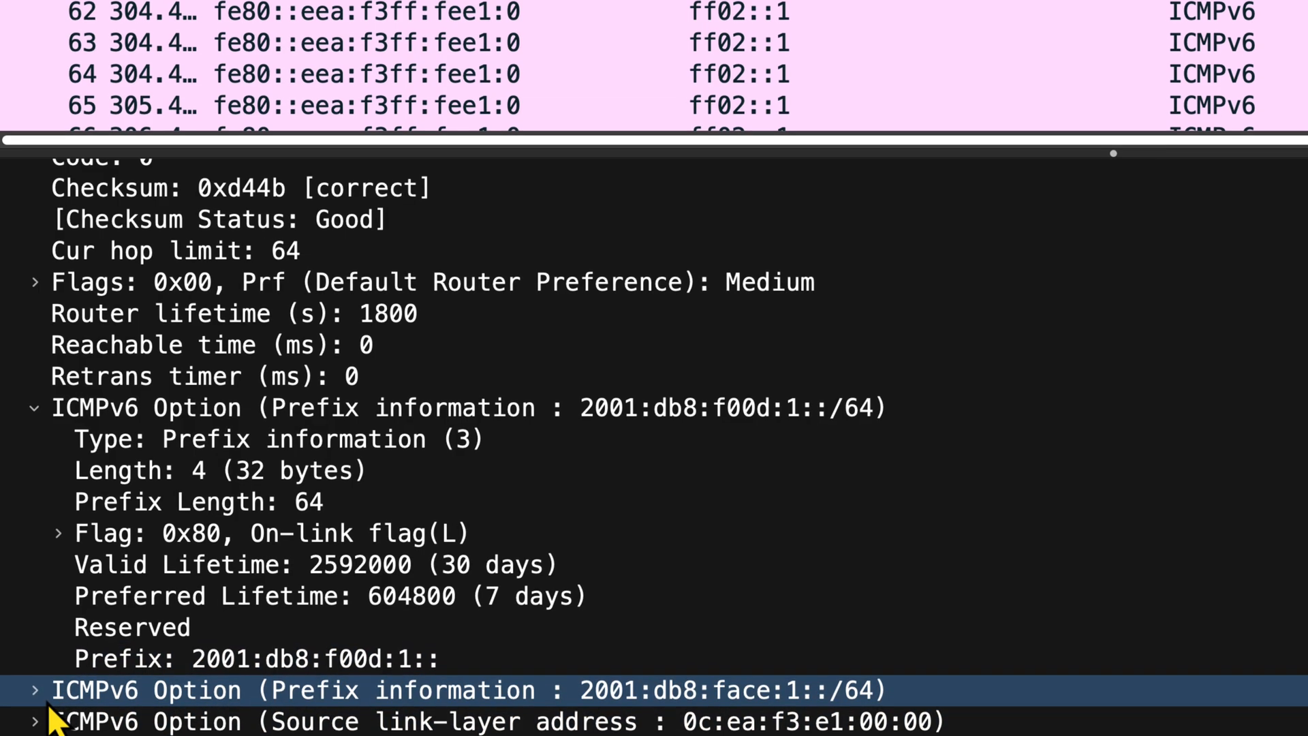
pyautogui.click(102, 692)
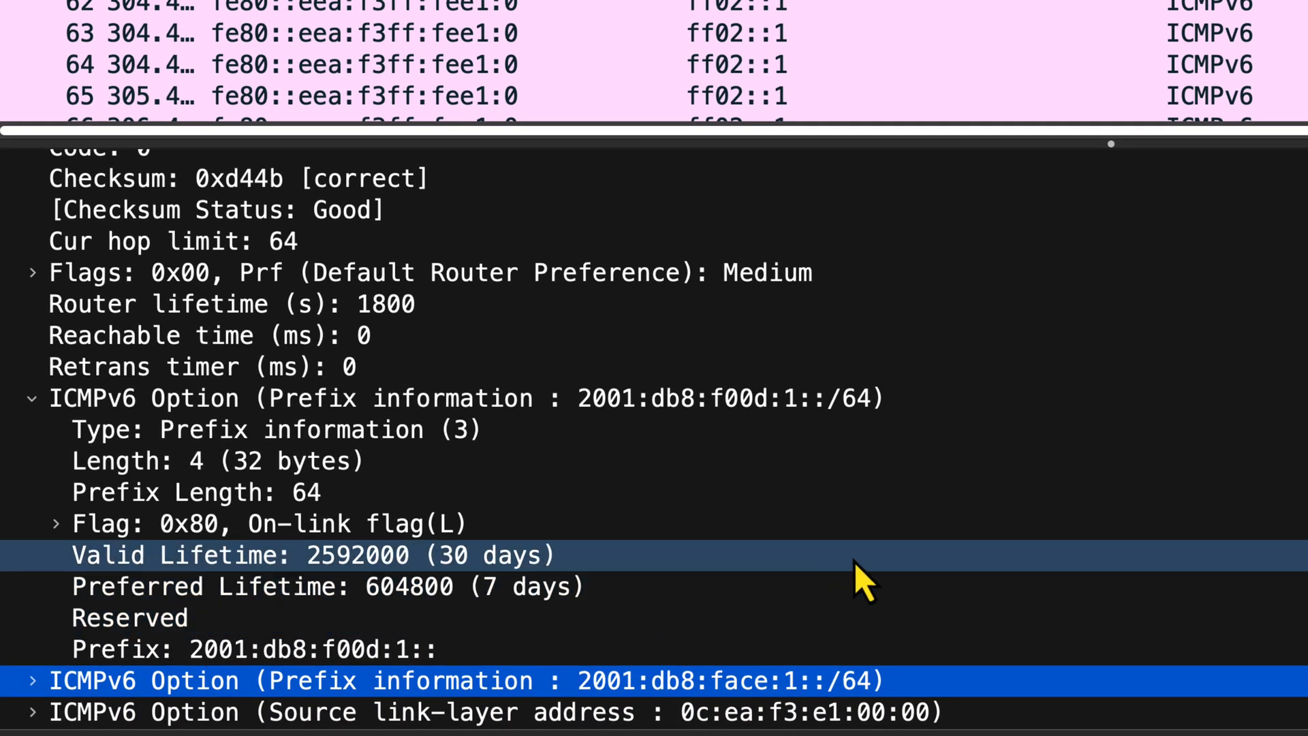
pyautogui.click(32, 683)
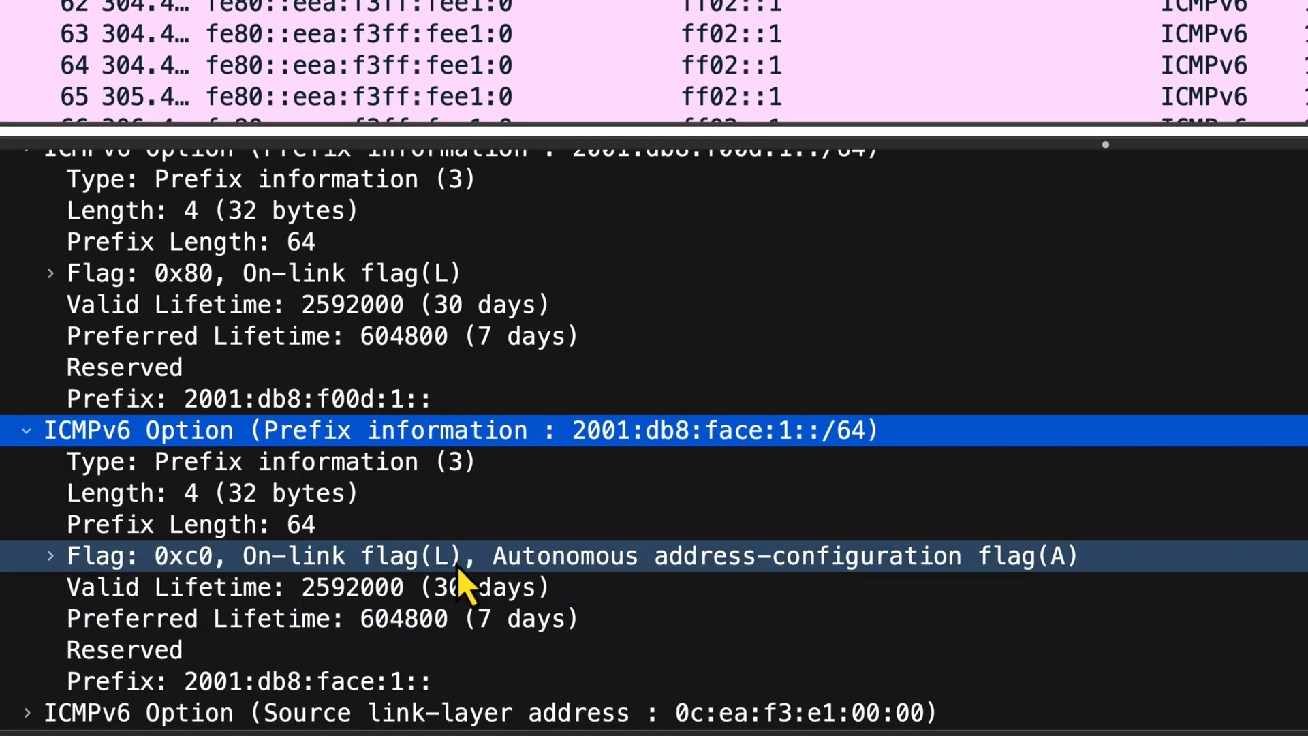
# Expand the flag fields of the f00d and face prefix options to compare their on-link and autonomous address-configuration bits.
pyautogui.scroll(2, 315, 573)
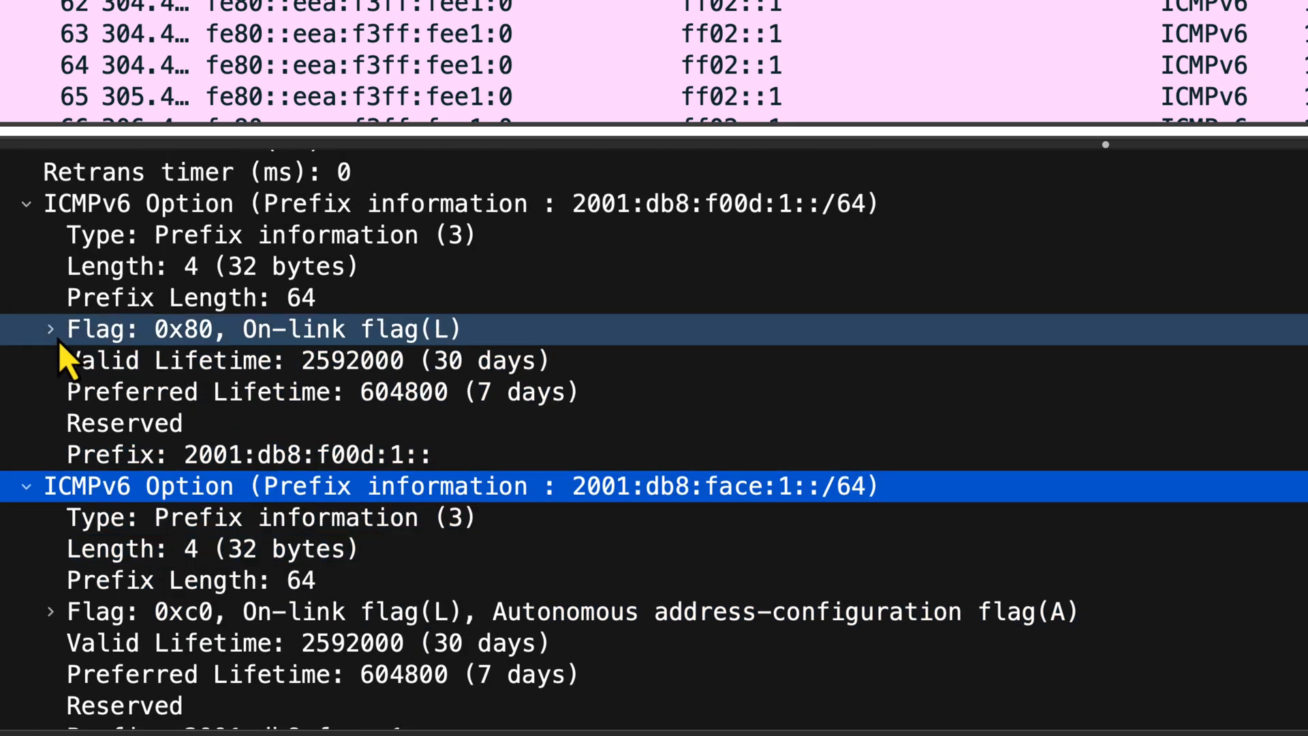
pyautogui.click(52, 331)
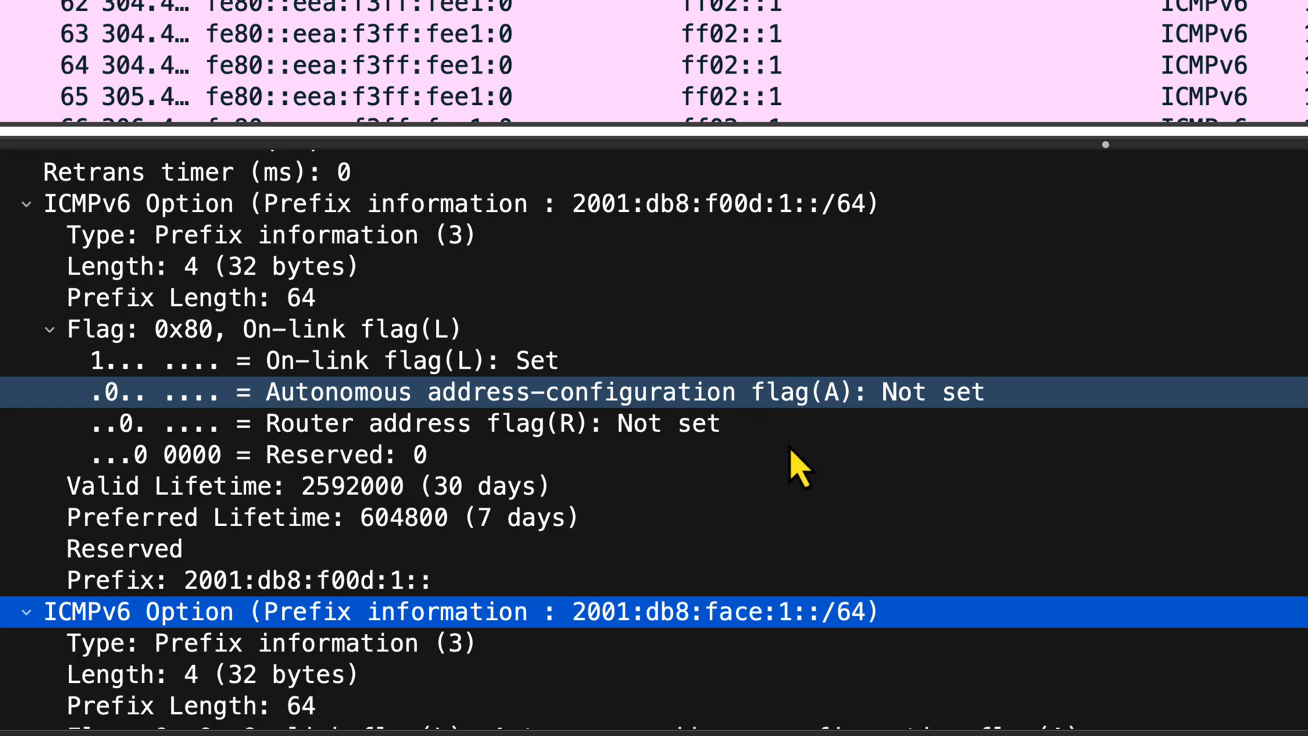
pyautogui.scroll(-1, 757, 613)
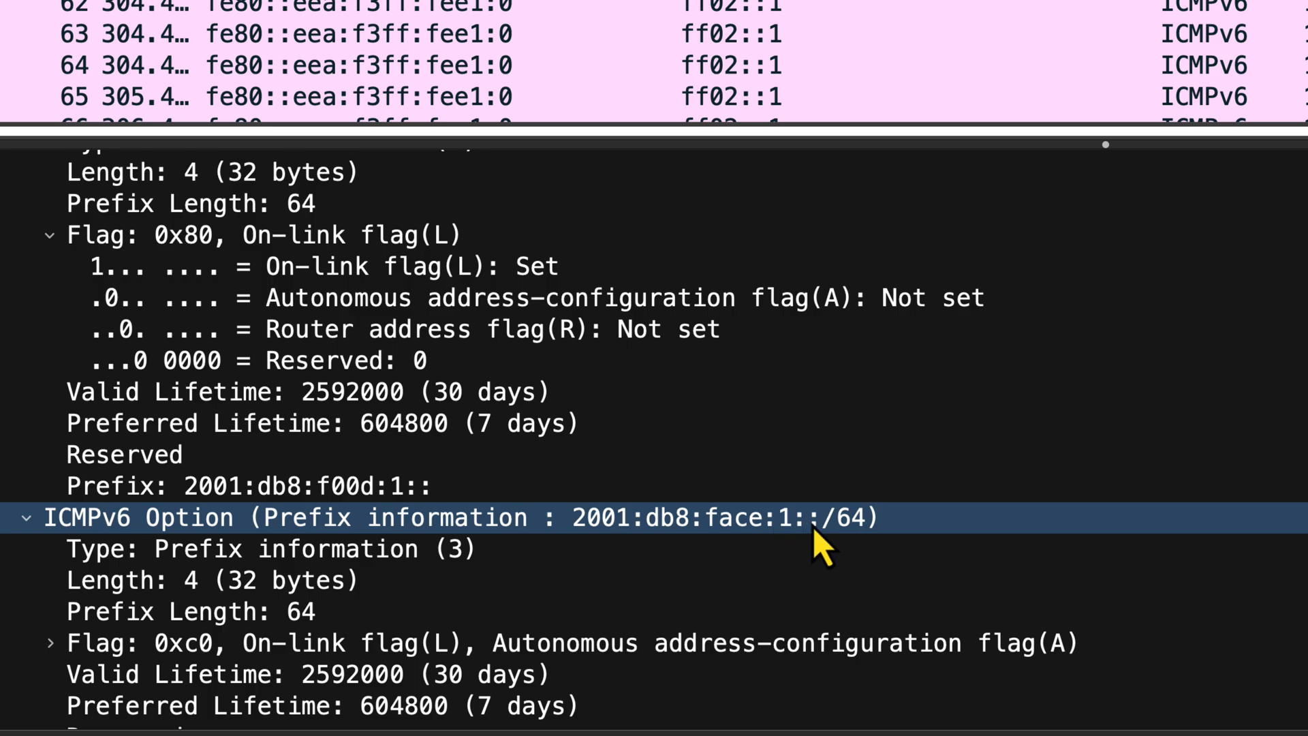
pyautogui.scroll(-2, 164, 586)
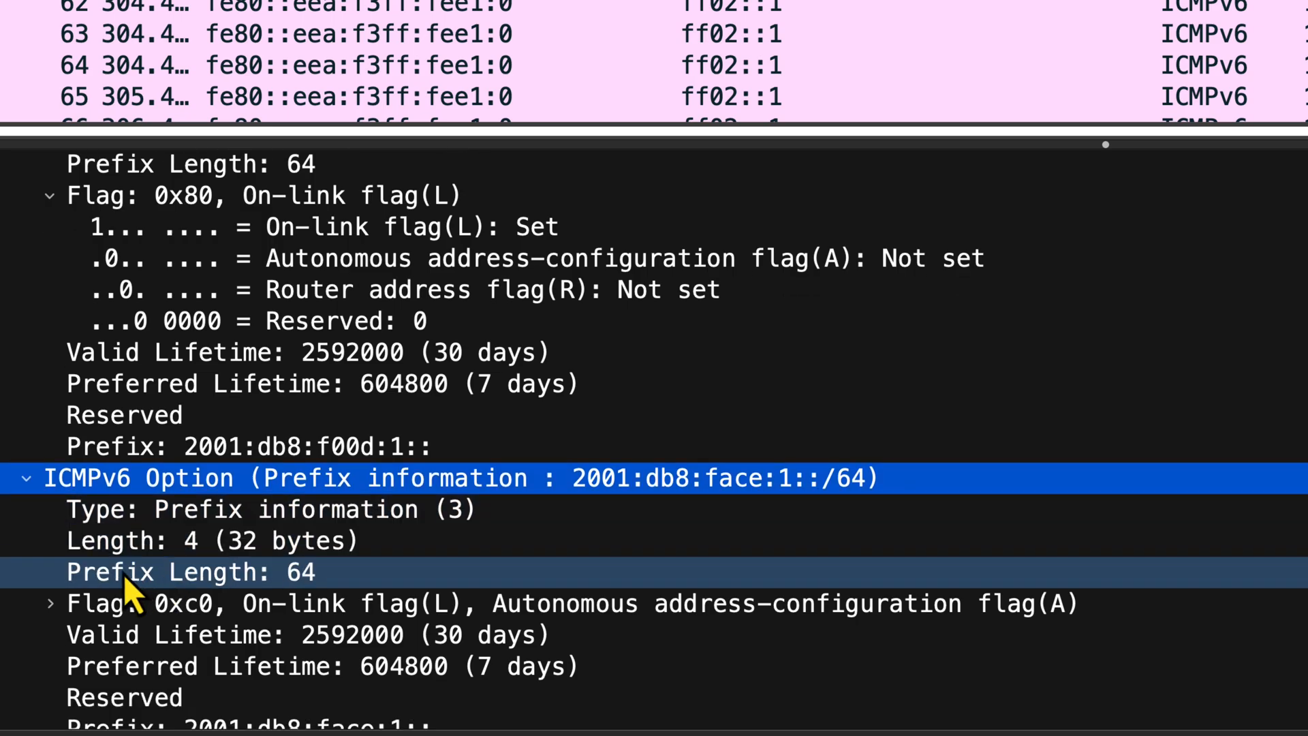
pyautogui.scroll(-1, 126, 584)
pyautogui.click(52, 565)
pyautogui.scroll(-3, 75, 566)
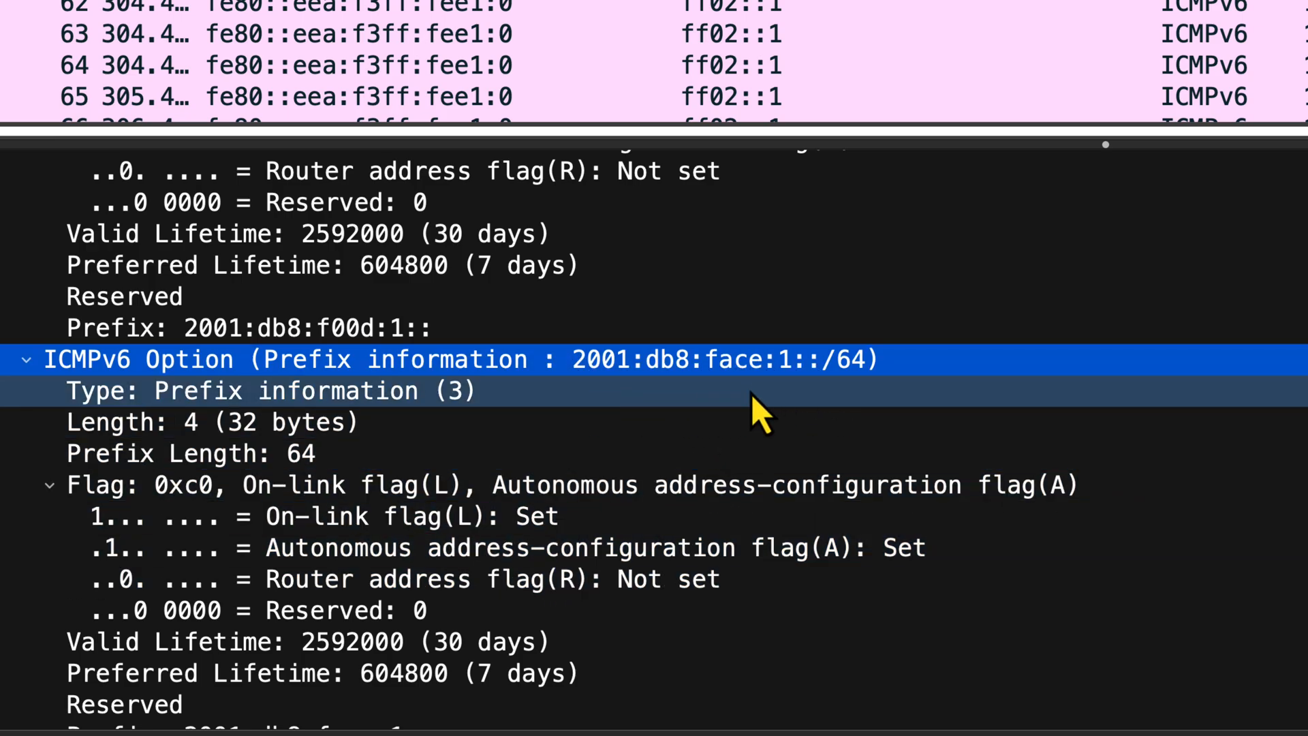
# Review the 2001:db8:f00d:1::/64 prefix option and its flags again, continuing down to the 2001:db8:face:1::/64 option.
pyautogui.scroll(8, 761, 412)
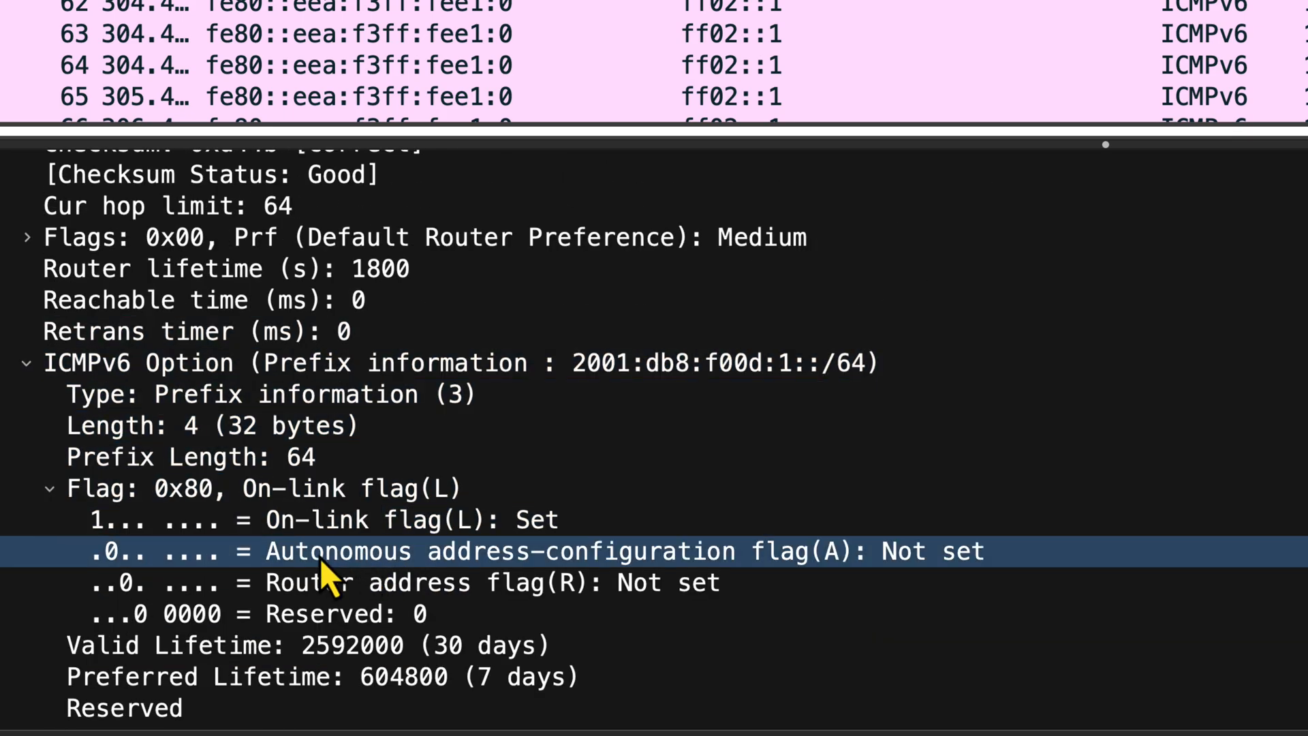
pyautogui.click(613, 365)
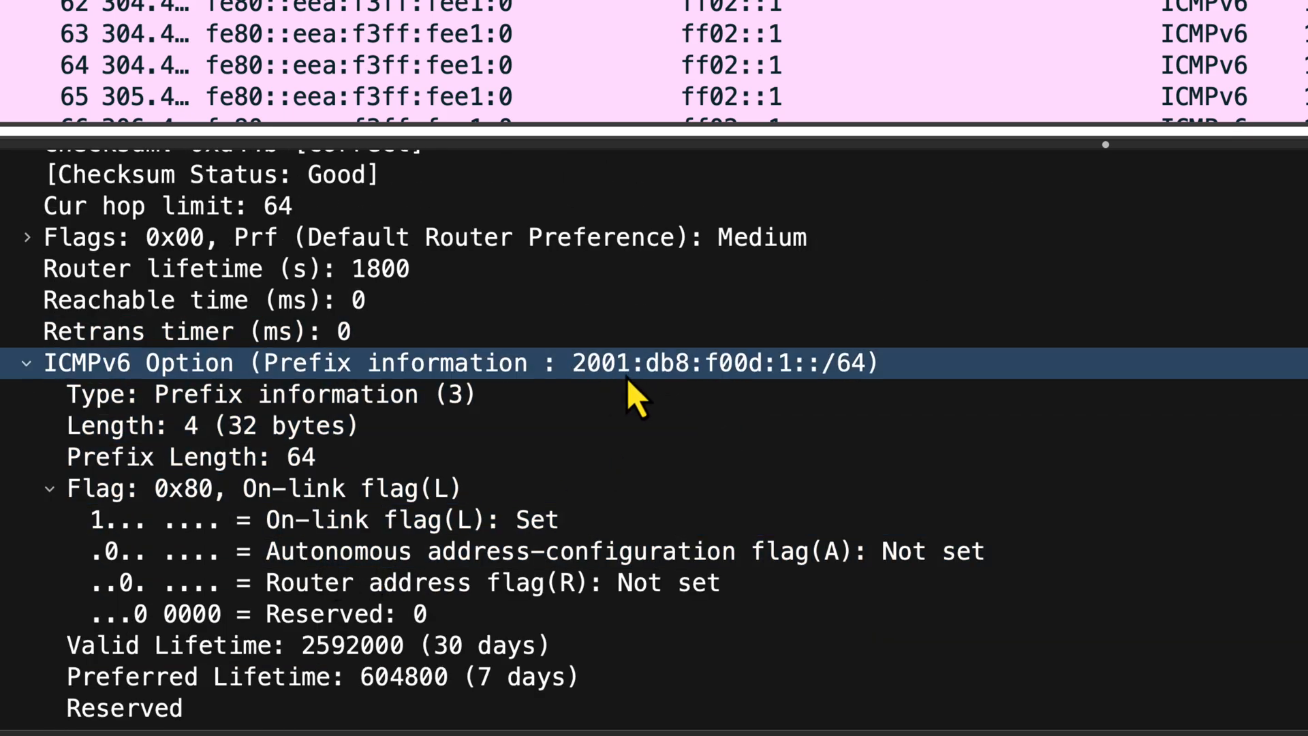
pyautogui.click(767, 385)
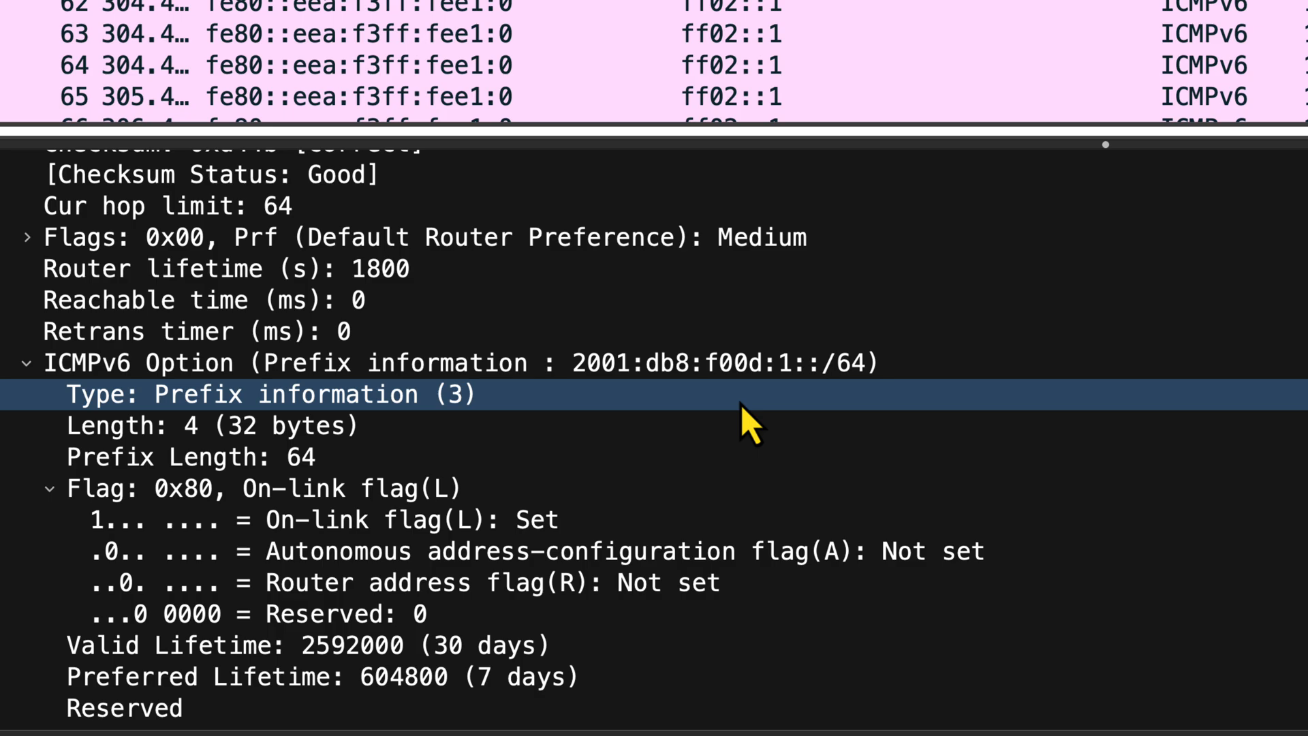
pyautogui.scroll(-2, 741, 405)
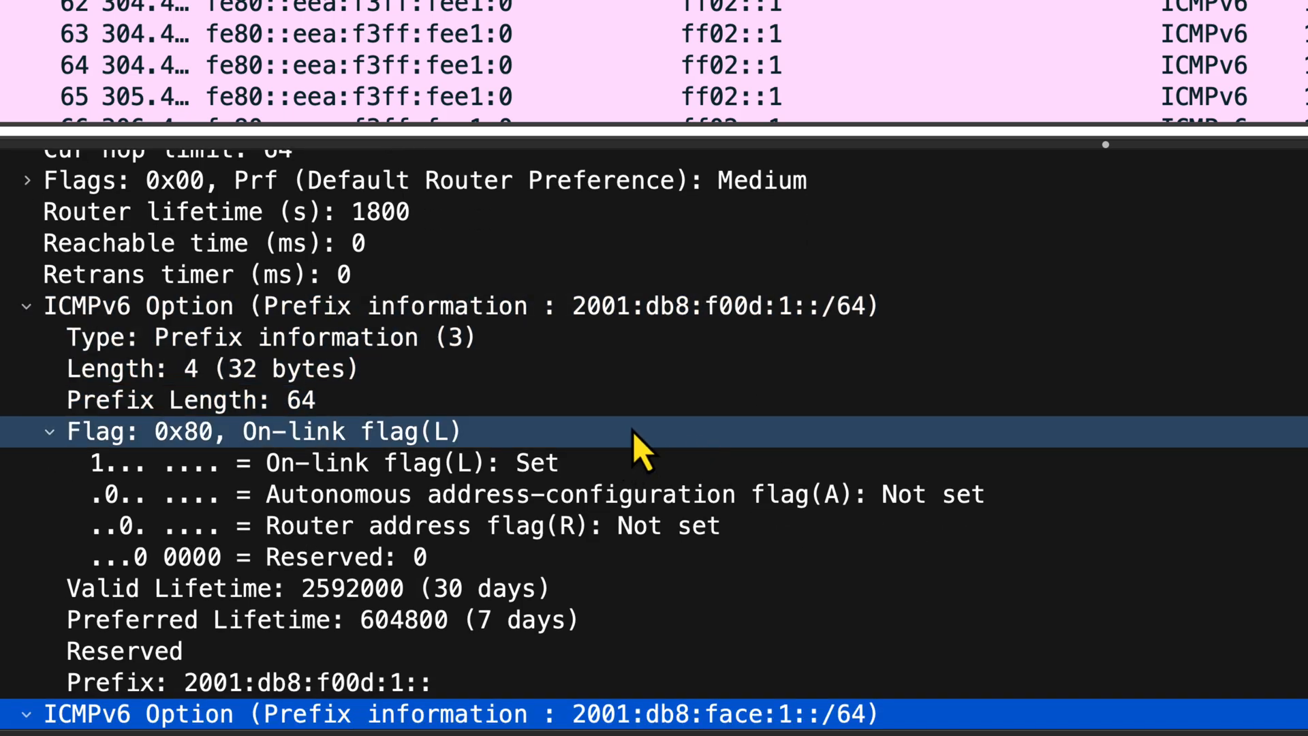
pyautogui.scroll(-2, 632, 436)
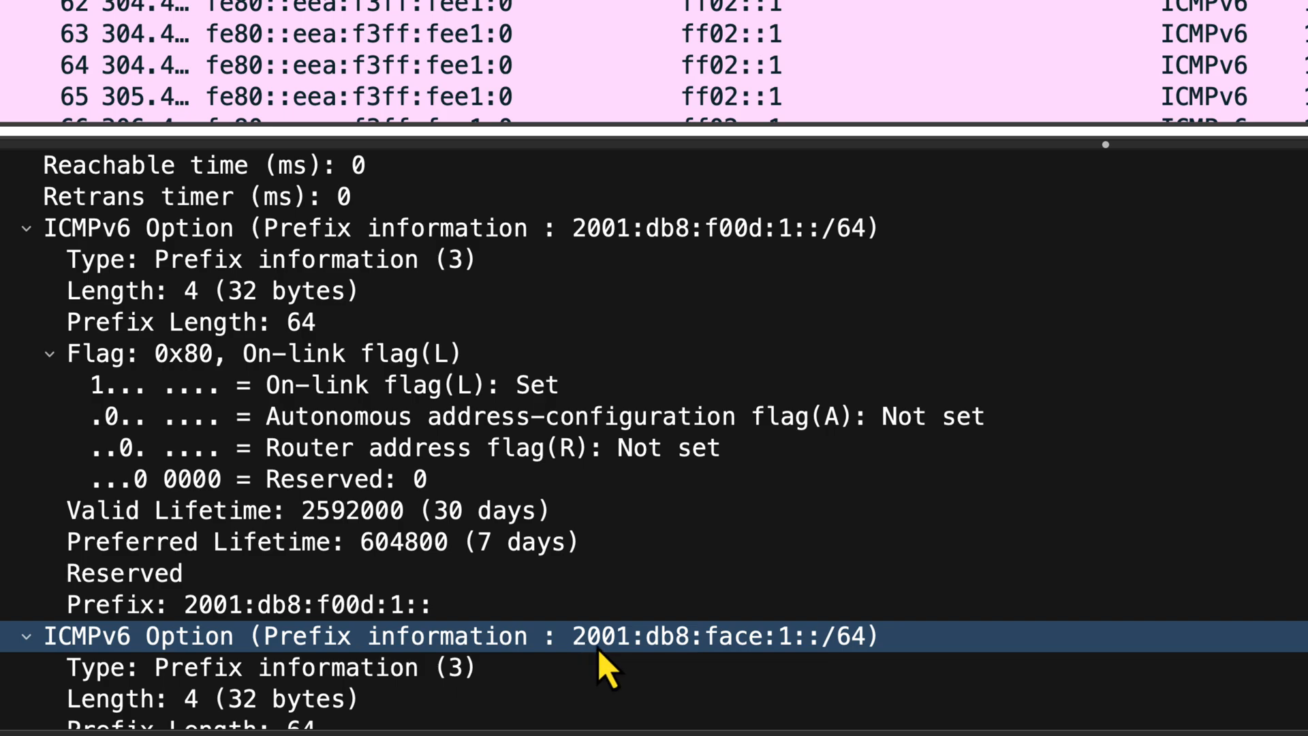
# Switch from Wireshark to the PC-A terminal and list its IPv6 addresses with ip -6 a.
pyautogui.click(752, 660)
pyautogui.scroll(1, 736, 409)
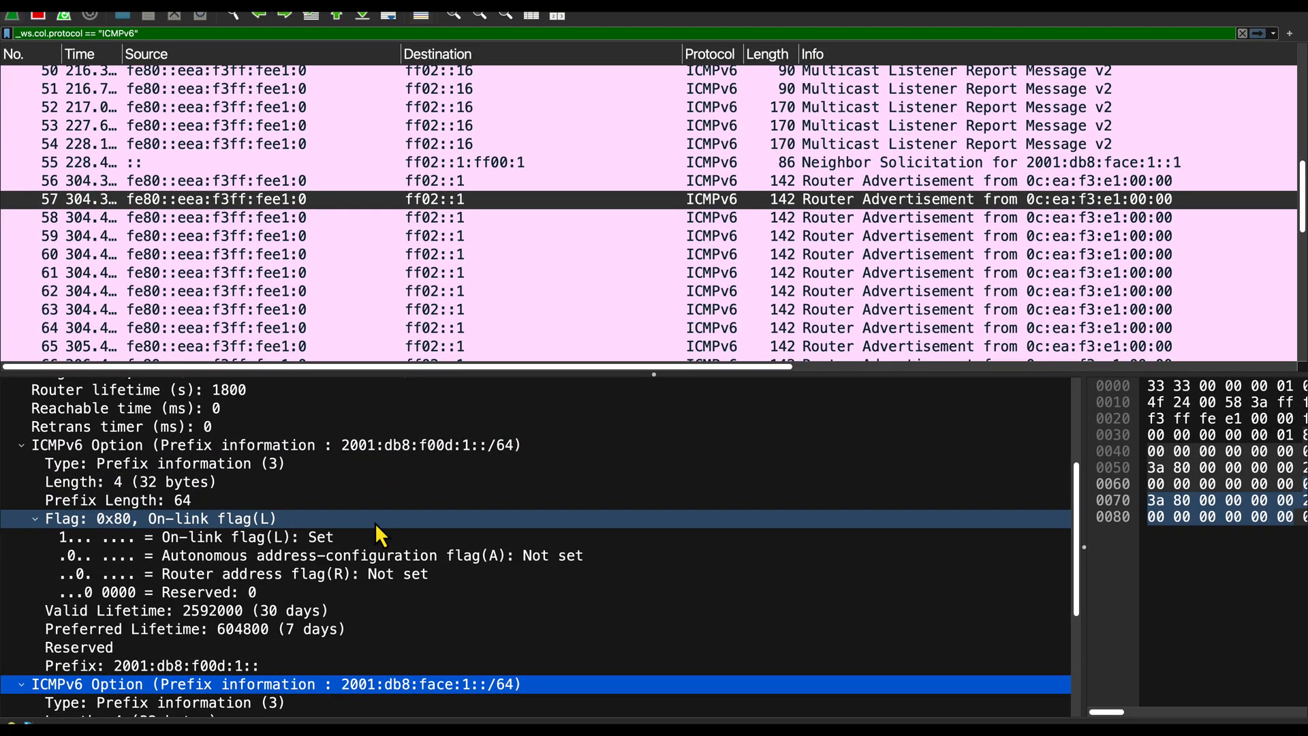
pyautogui.hotkey('ctrl', 'Up')
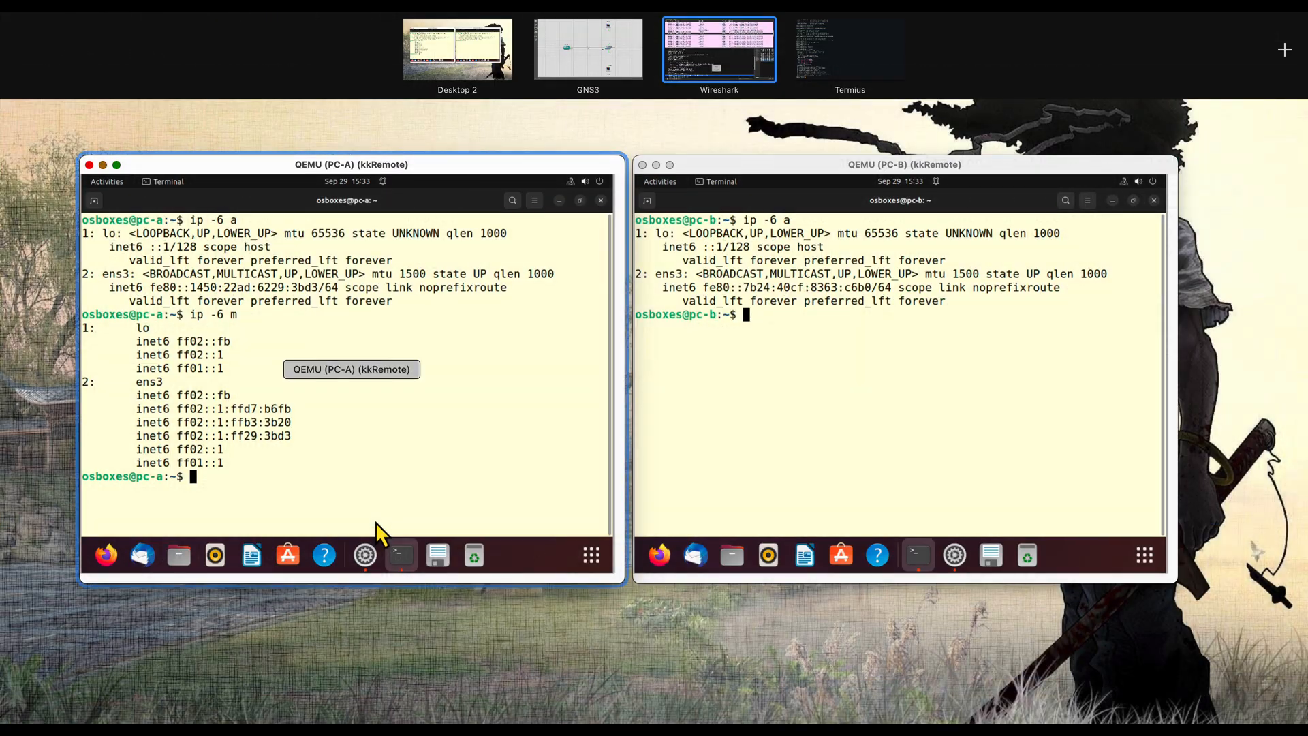
pyautogui.click(501, 392)
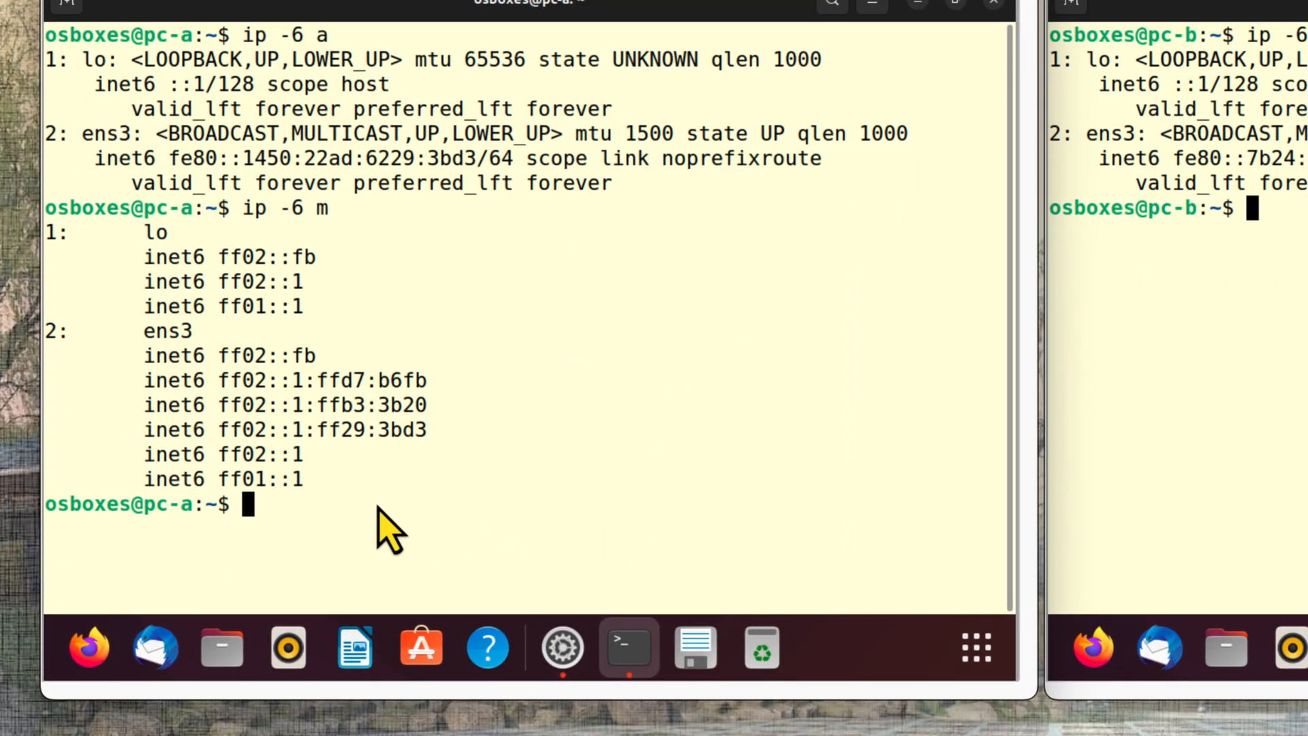
pyautogui.press('Up')
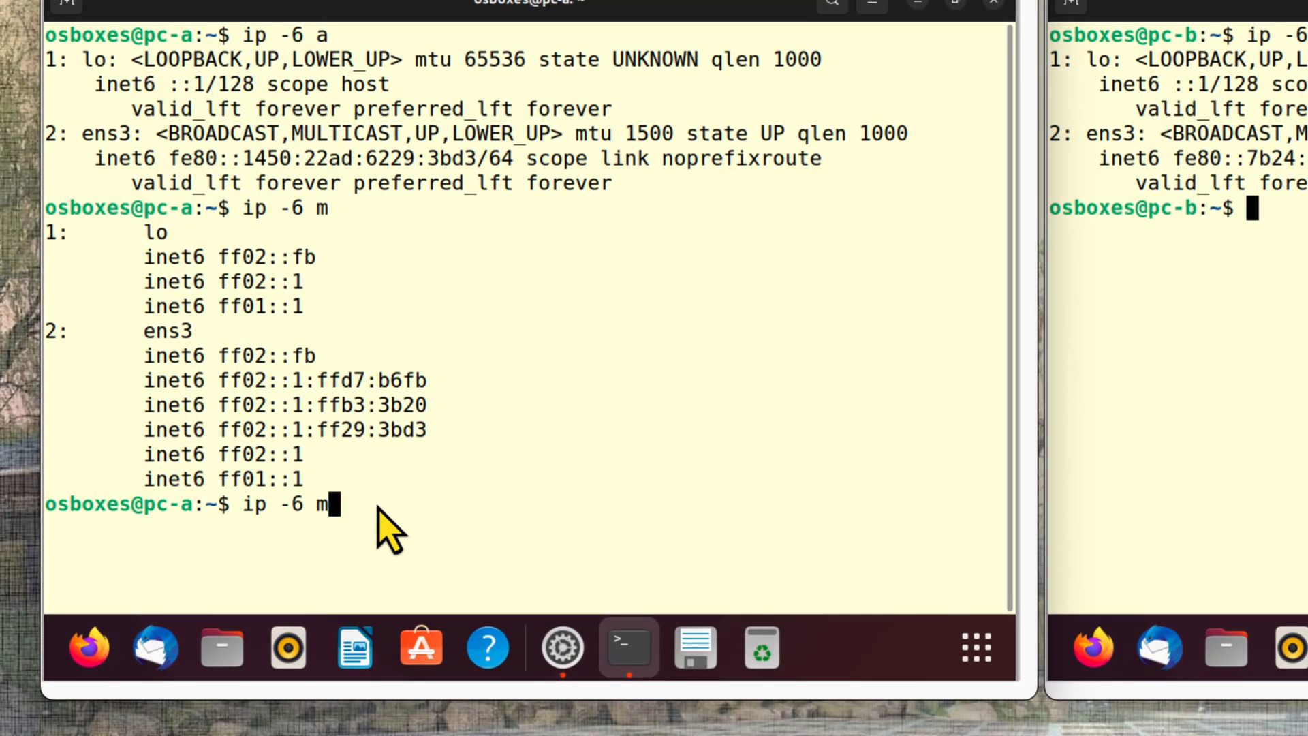
pyautogui.press('BackSpace')
pyautogui.write('a')
pyautogui.press('Return')
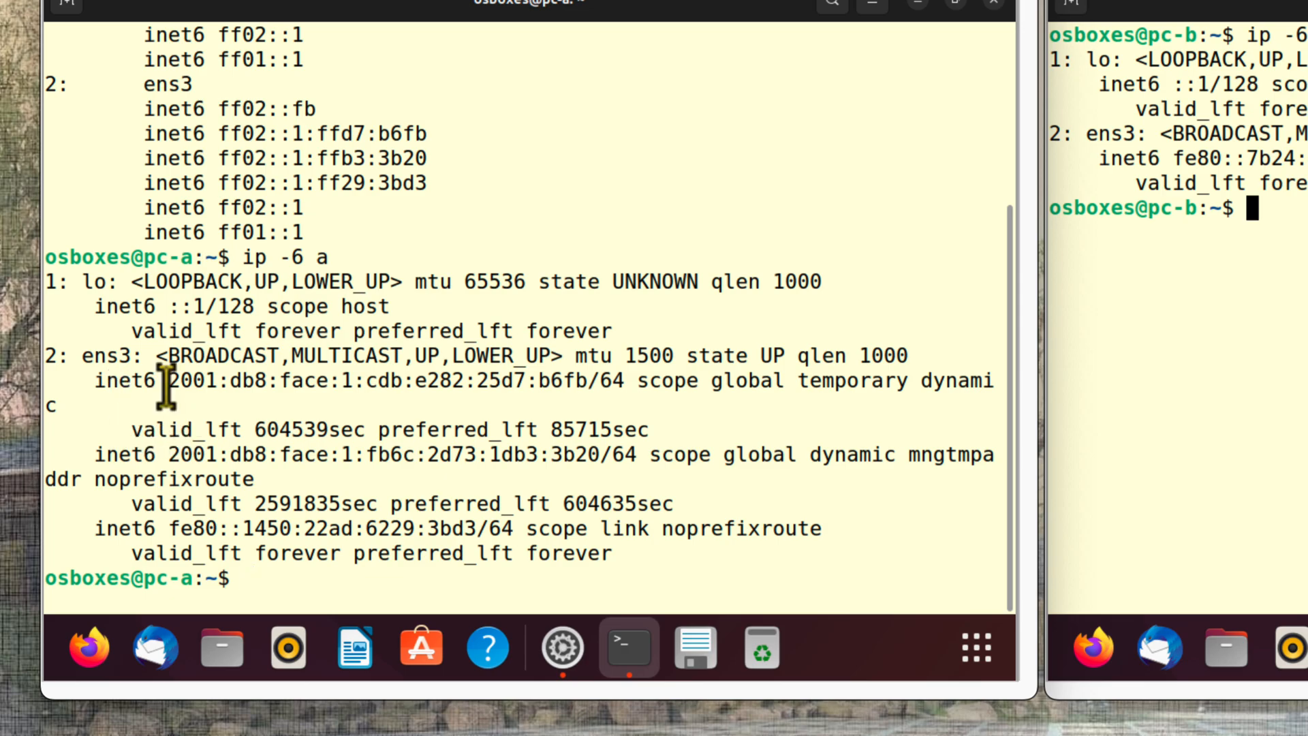
# Highlight the 2001:db8:face:1 prefix in PC-A's two global ens3 addresses and the temporary dynamic label of the first.
pyautogui.moveTo(168, 382); pyautogui.dragTo(352, 390)
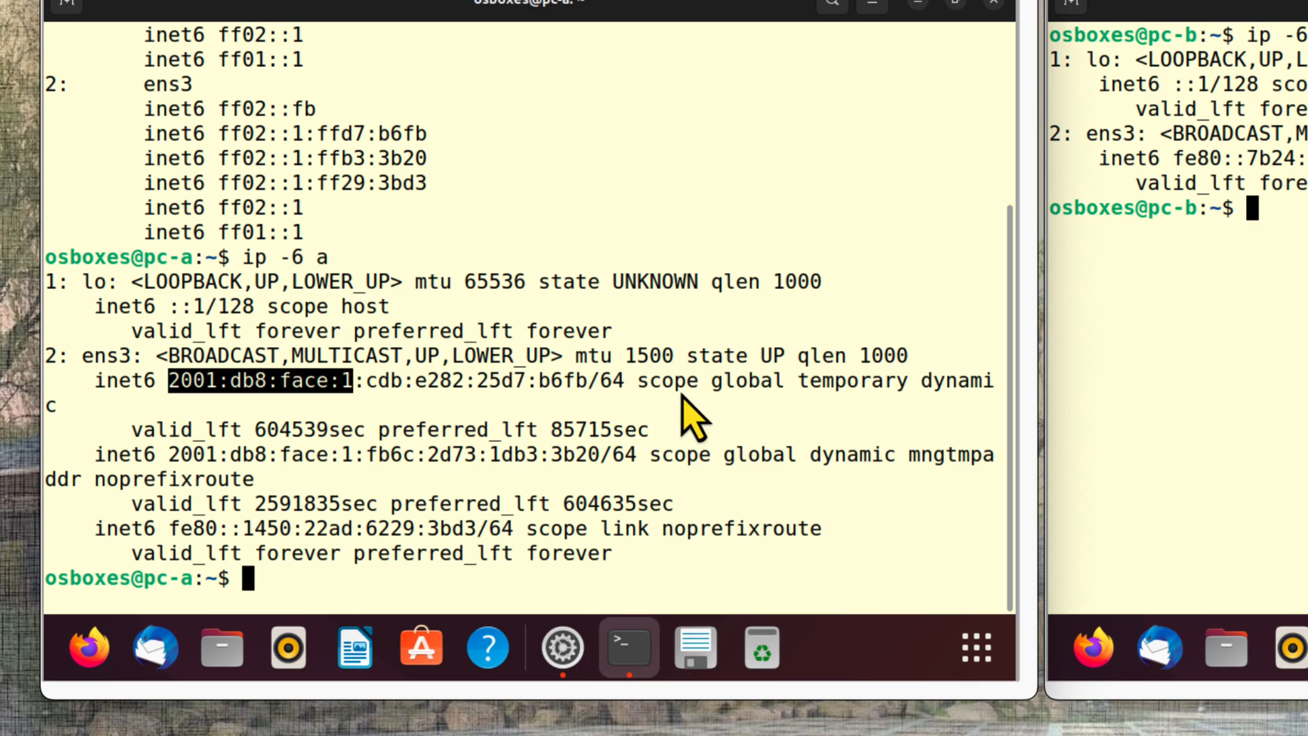
pyautogui.moveTo(799, 381); pyautogui.dragTo(967, 387)
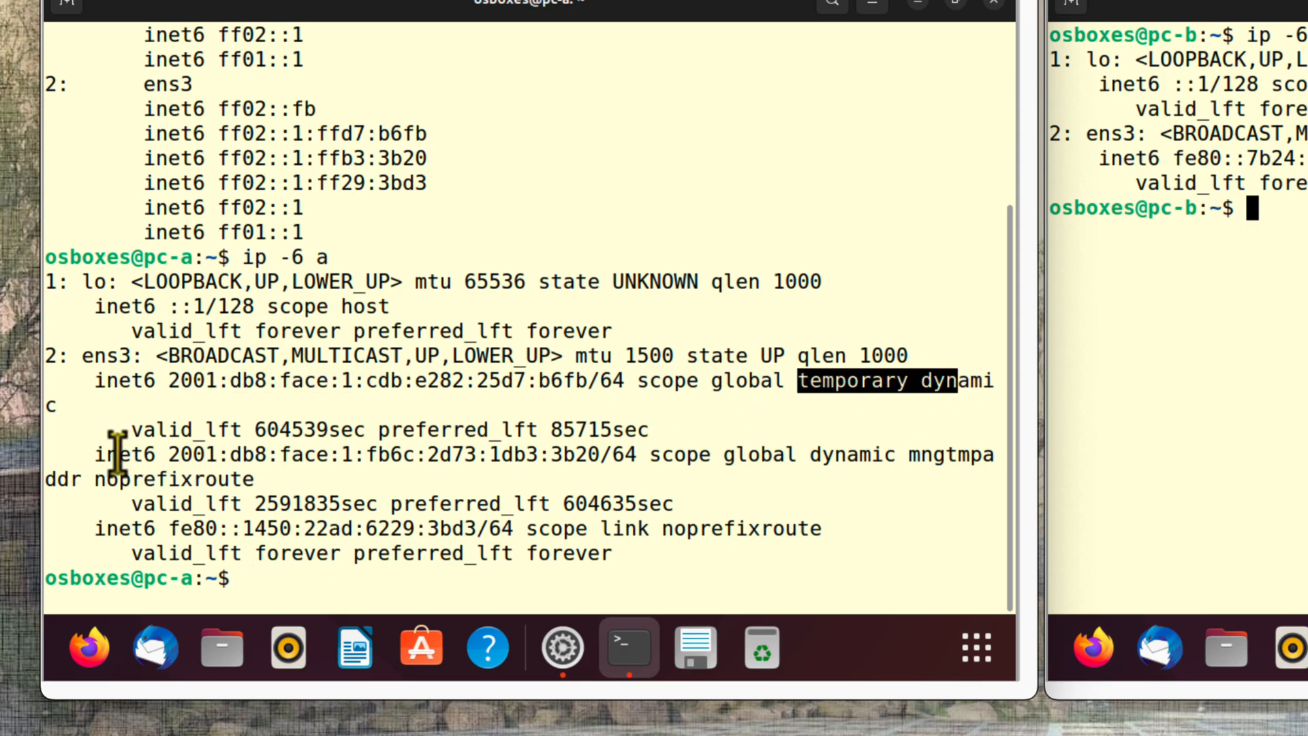
pyautogui.moveTo(158, 455); pyautogui.dragTo(491, 465)
pyautogui.moveTo(353, 455); pyautogui.dragTo(151, 463)
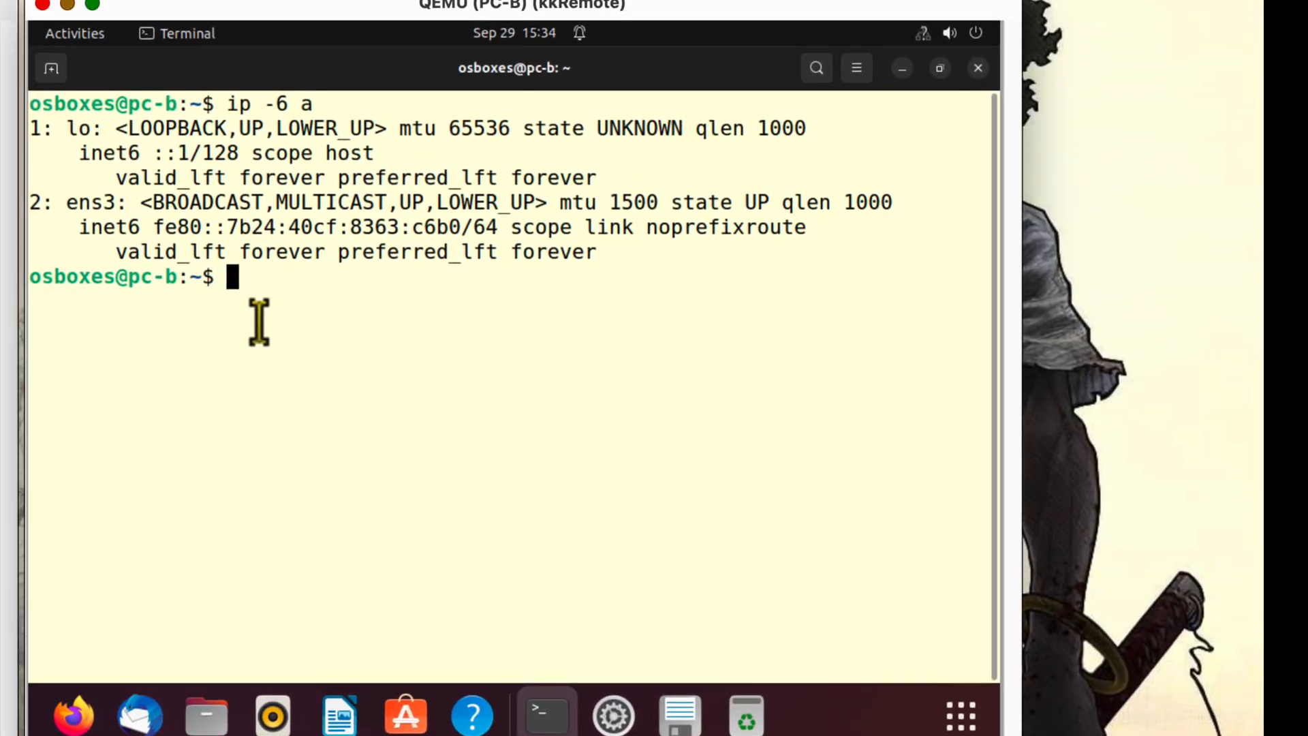
# List PC-B's IPv6 addresses with ip -6 a and highlight the 2001:db8:face:1 prefix in both global ens3 addresses.
pyautogui.press('Up')
pyautogui.press('Return')
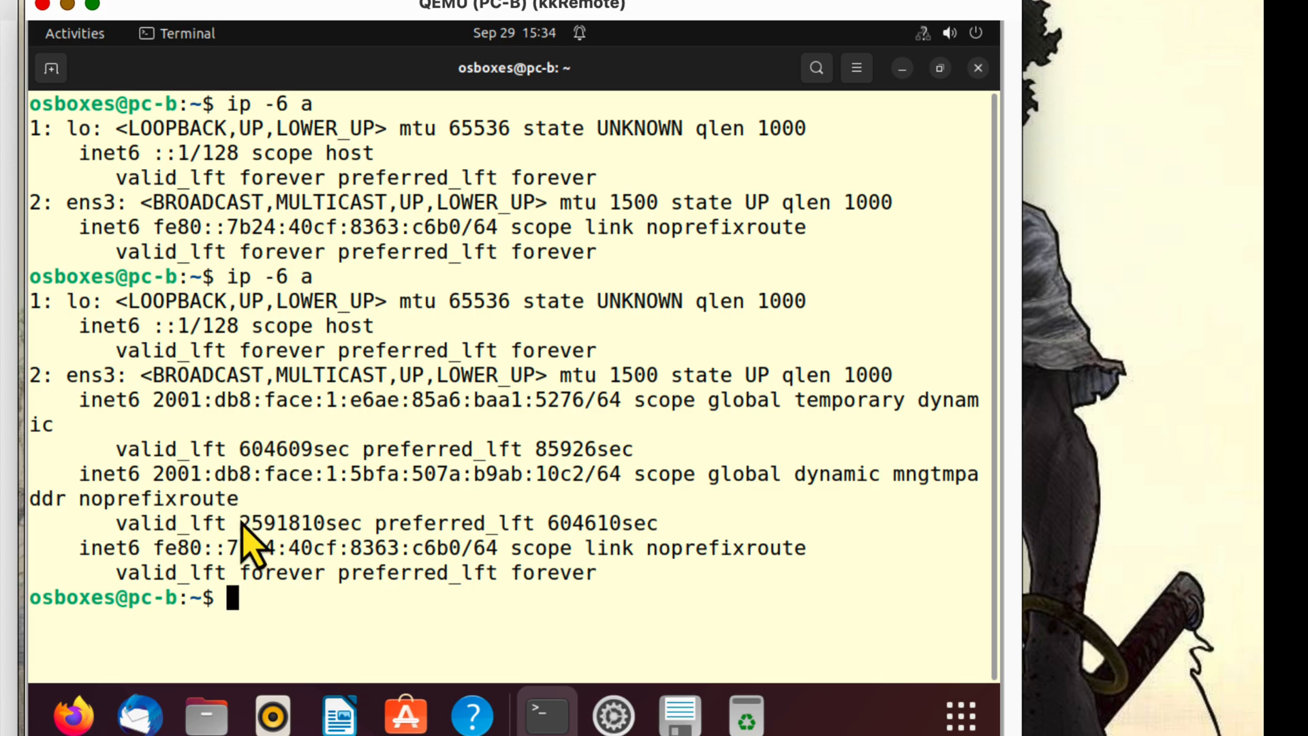
pyautogui.moveTo(151, 401); pyautogui.dragTo(339, 406)
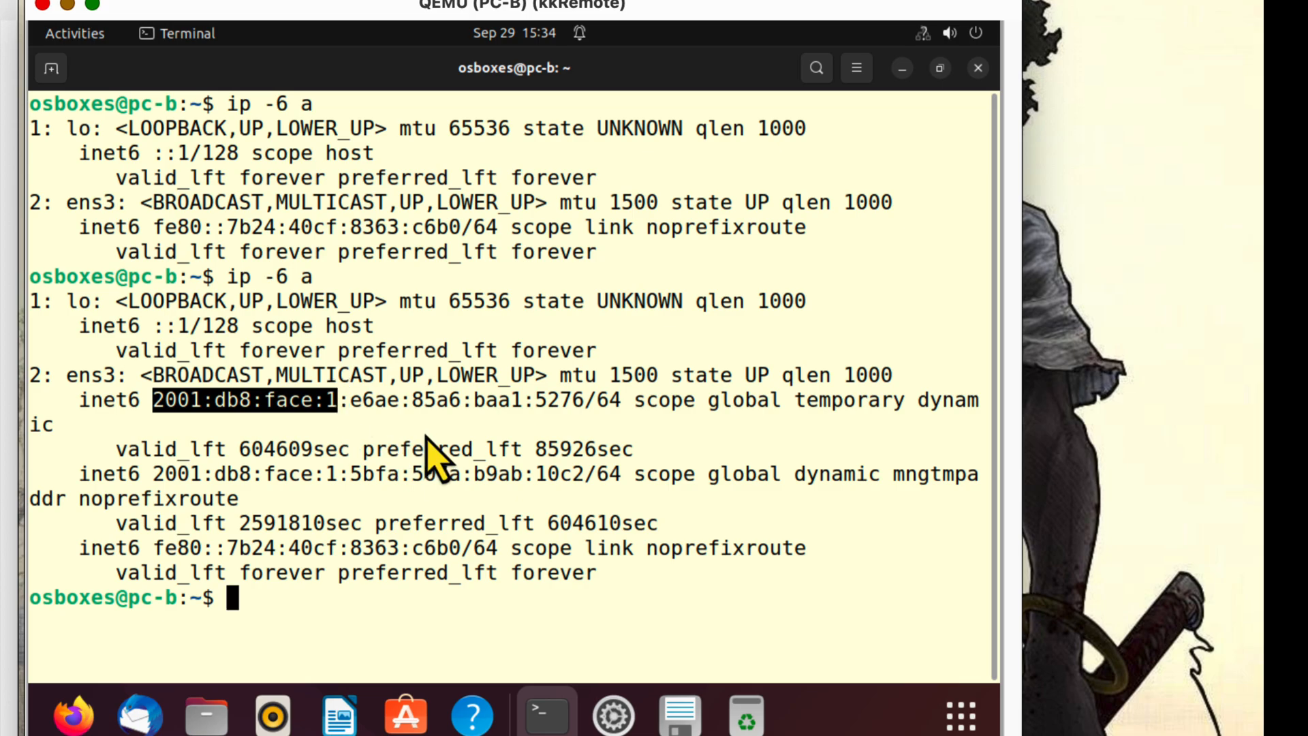
pyautogui.moveTo(361, 401); pyautogui.dragTo(520, 402)
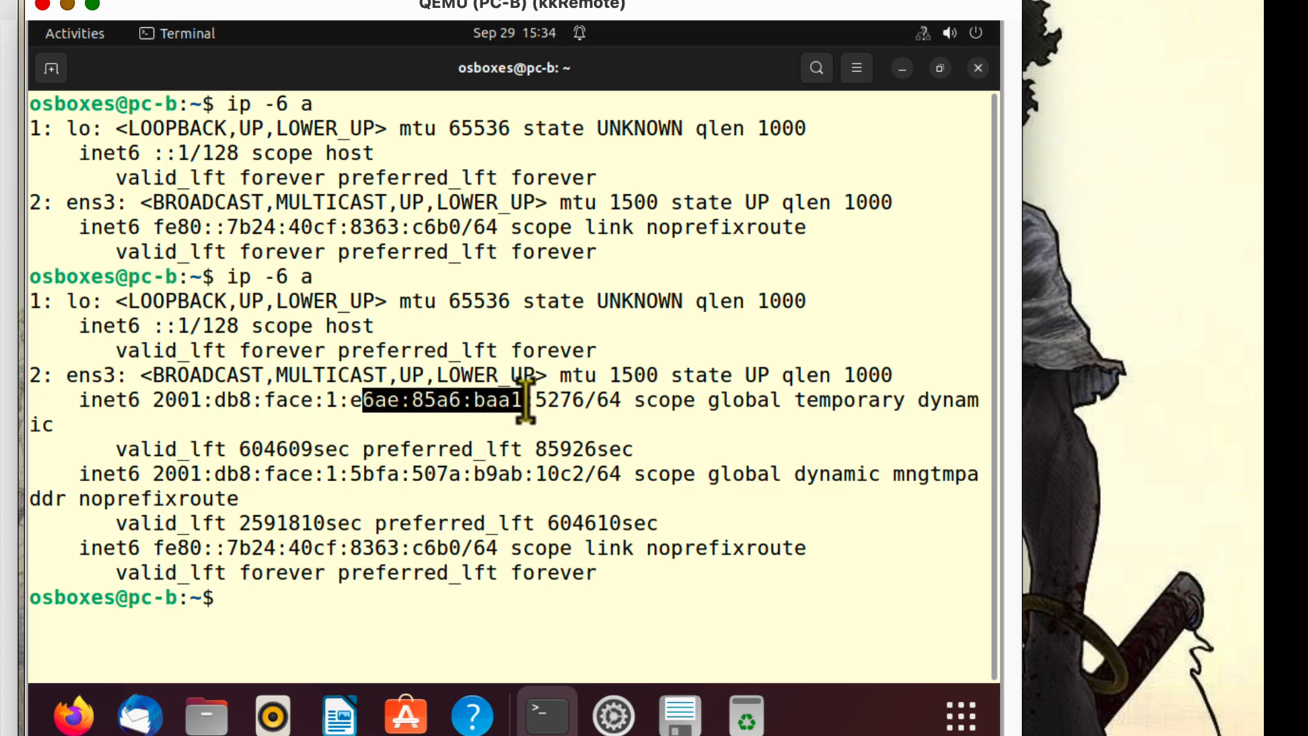
pyautogui.click(153, 477)
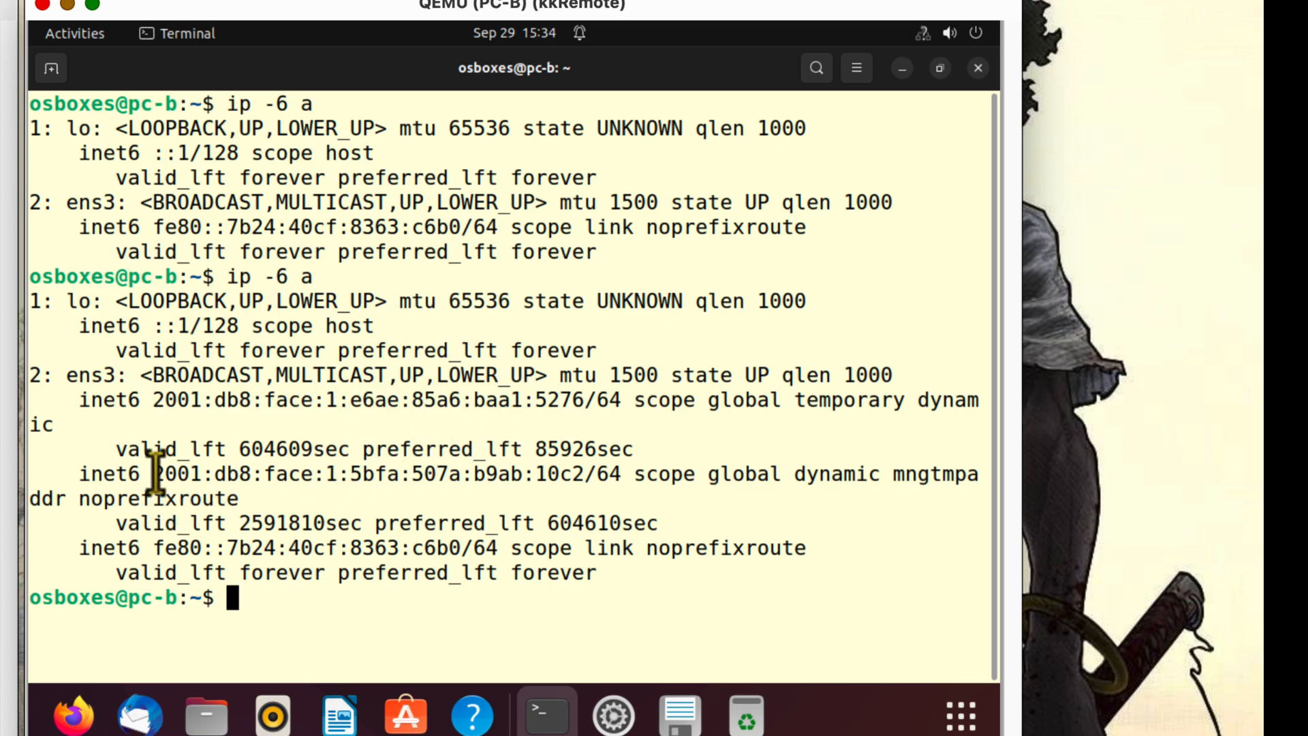
pyautogui.moveTo(153, 474); pyautogui.dragTo(337, 474)
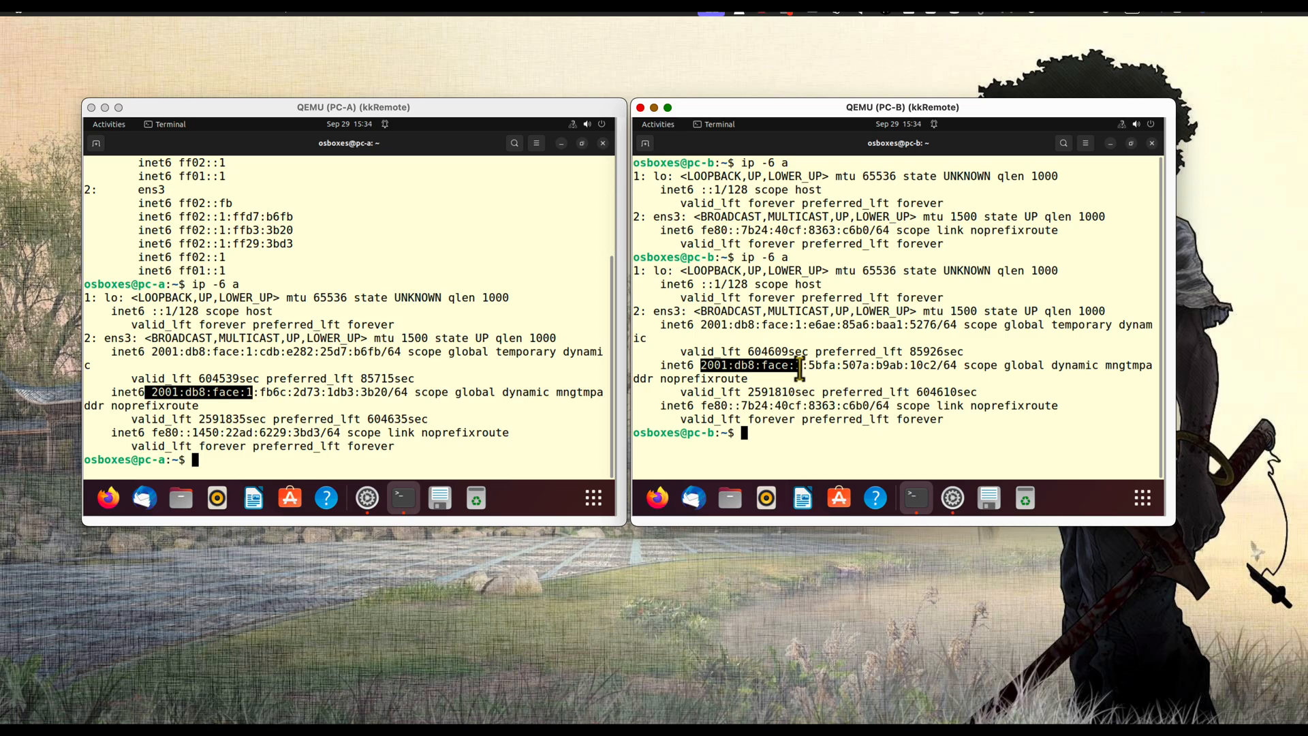
# Switch to the router session in Termius and highlight the f00d prefix command with no-autoconfig and the ipv6 address 2001:db8:face:1::1/64 command.
pyautogui.hotkey('ctrl', 'Up')
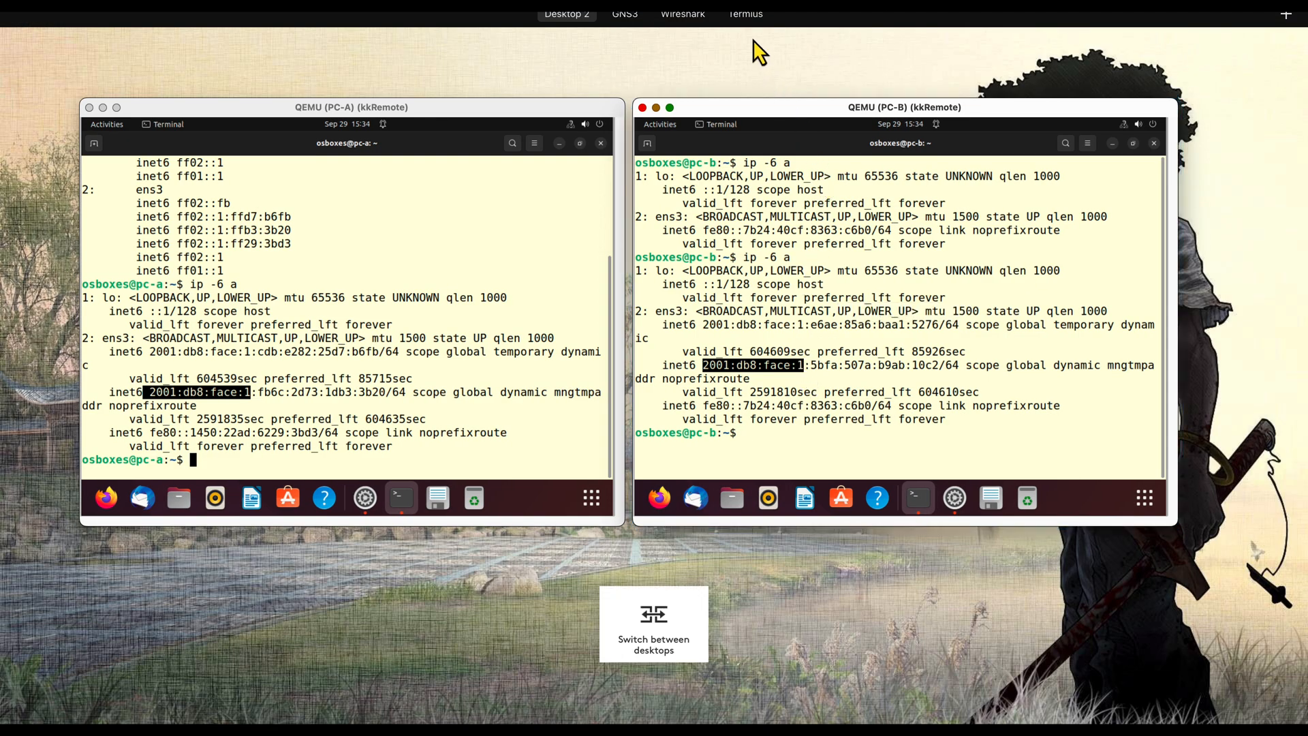
pyautogui.moveTo(697, 81)
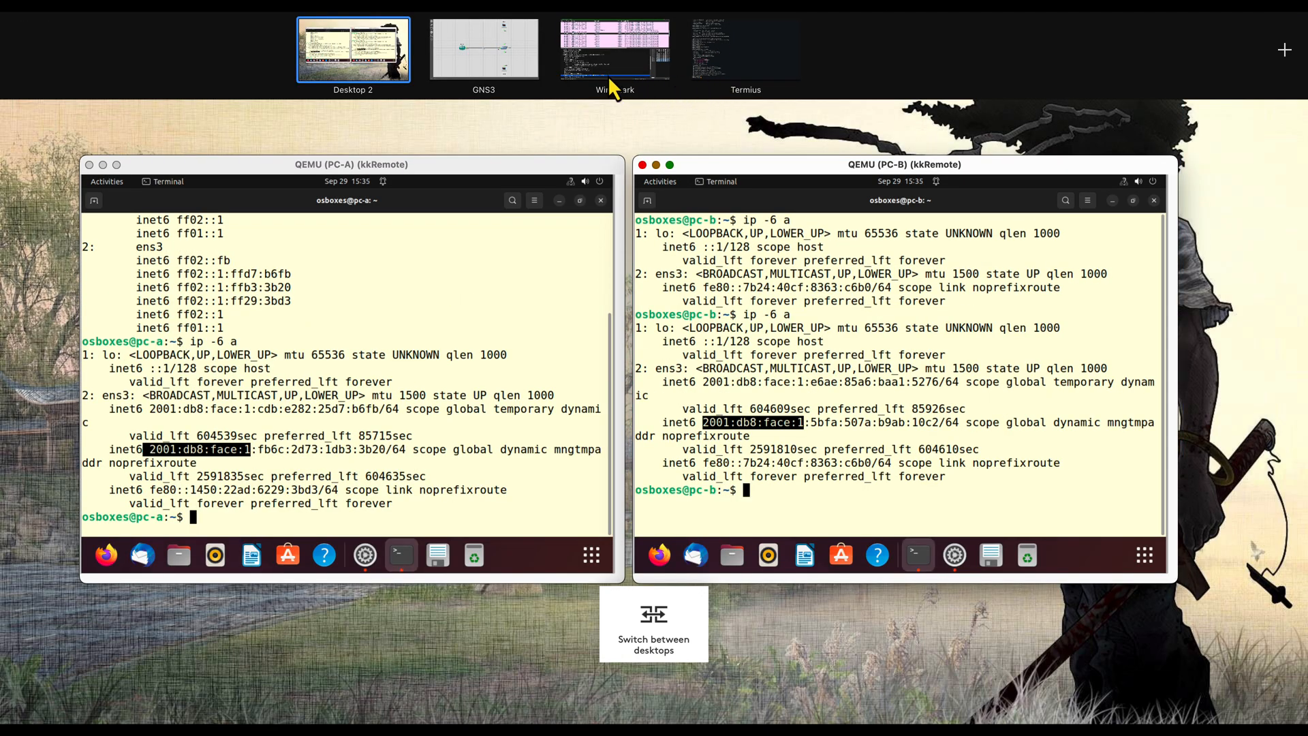
pyautogui.click(723, 81)
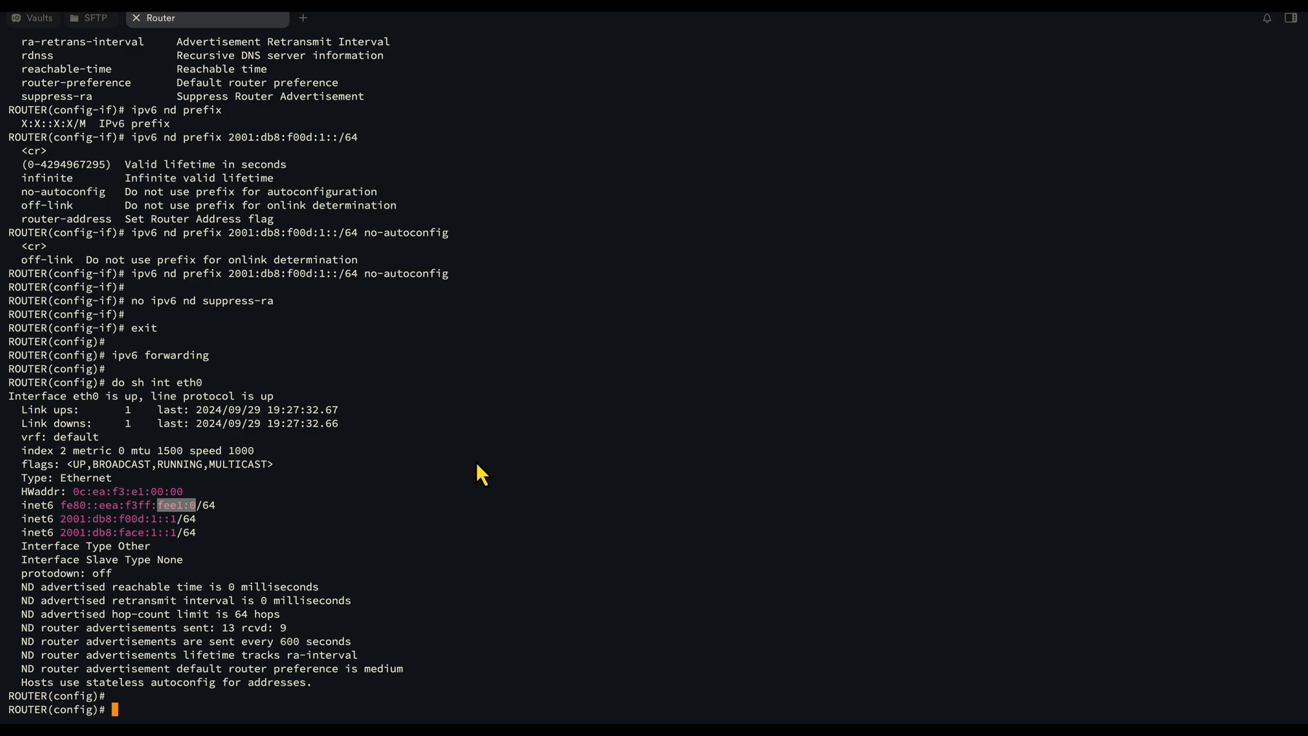
pyautogui.hotkey('ctrl', 'Left')
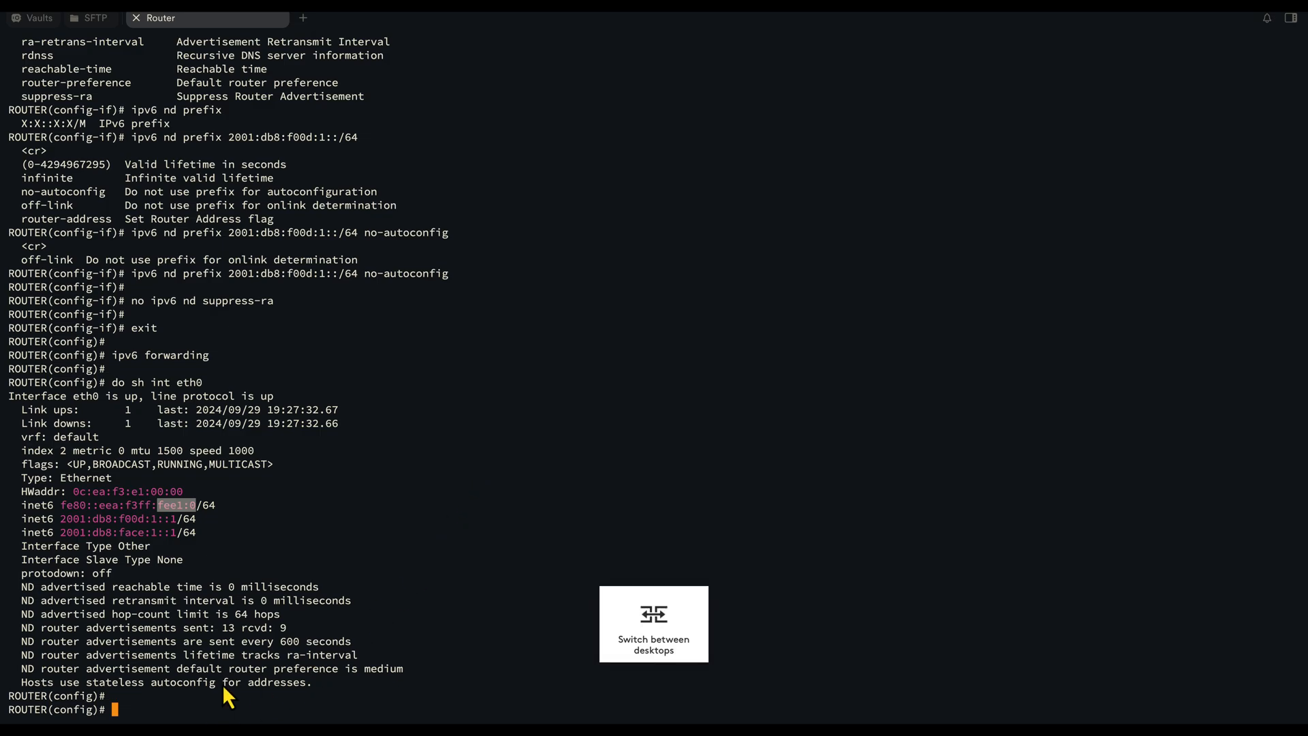
pyautogui.scroll(5, 244, 640)
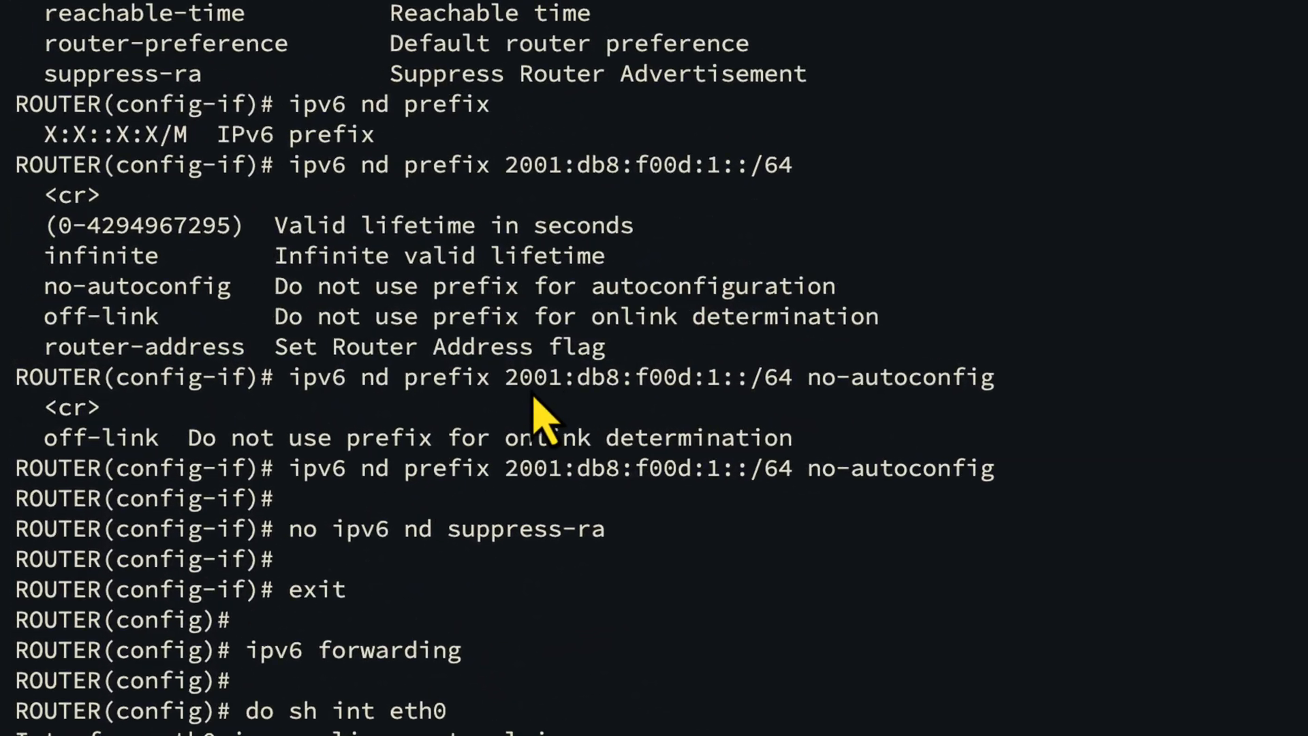
pyautogui.moveTo(286, 399); pyautogui.dragTo(1011, 402)
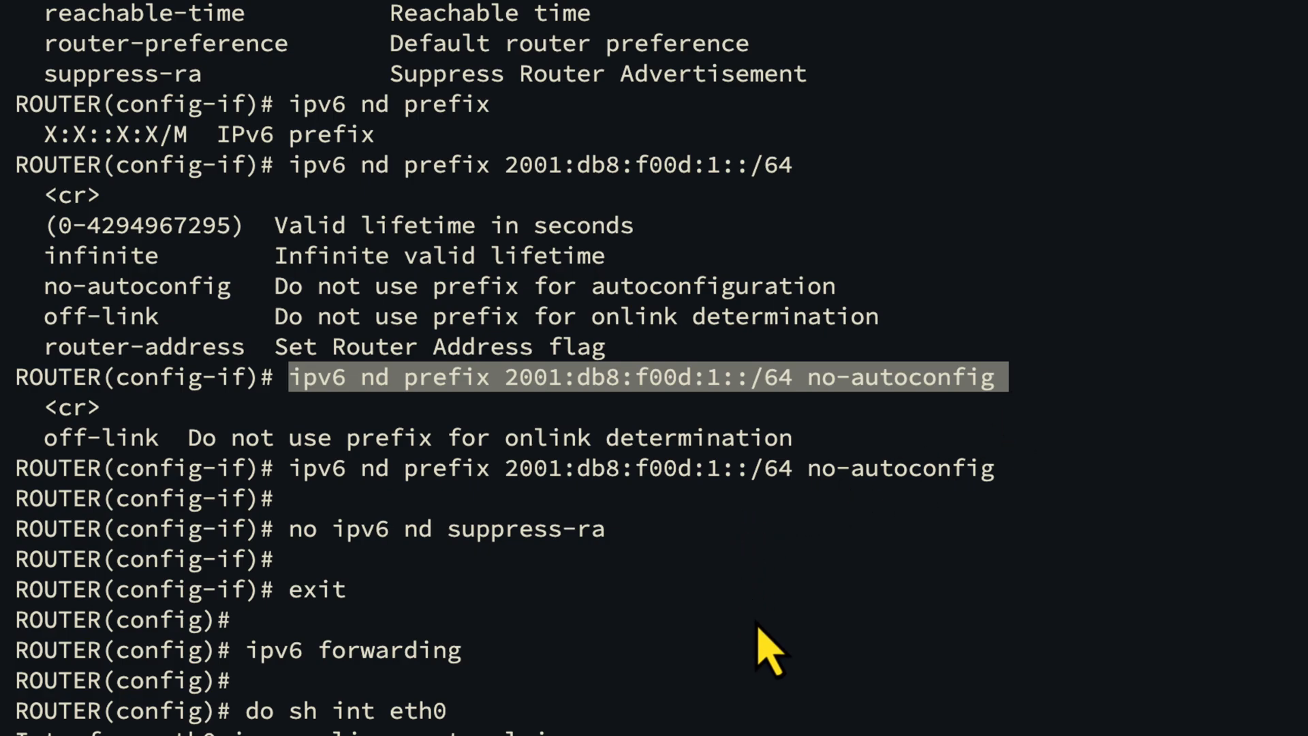
pyautogui.scroll(10, 615, 315)
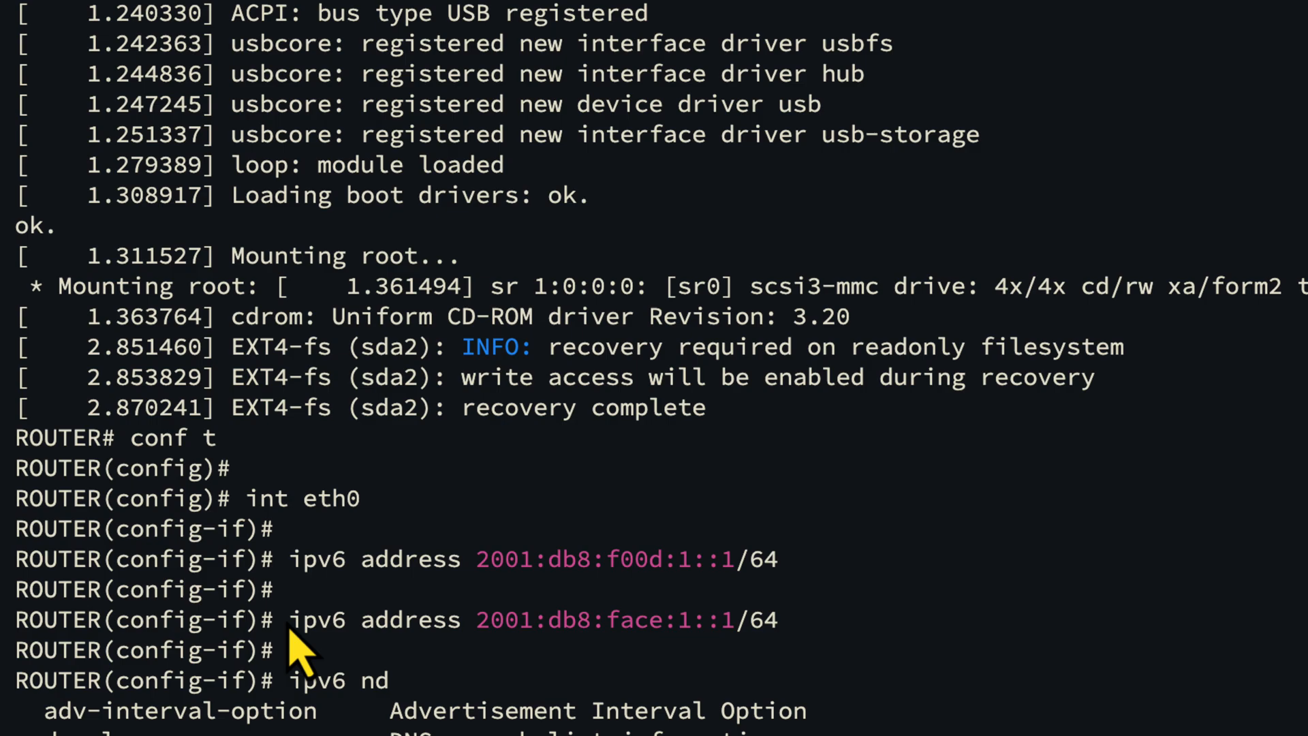
pyautogui.moveTo(288, 621); pyautogui.dragTo(805, 637)
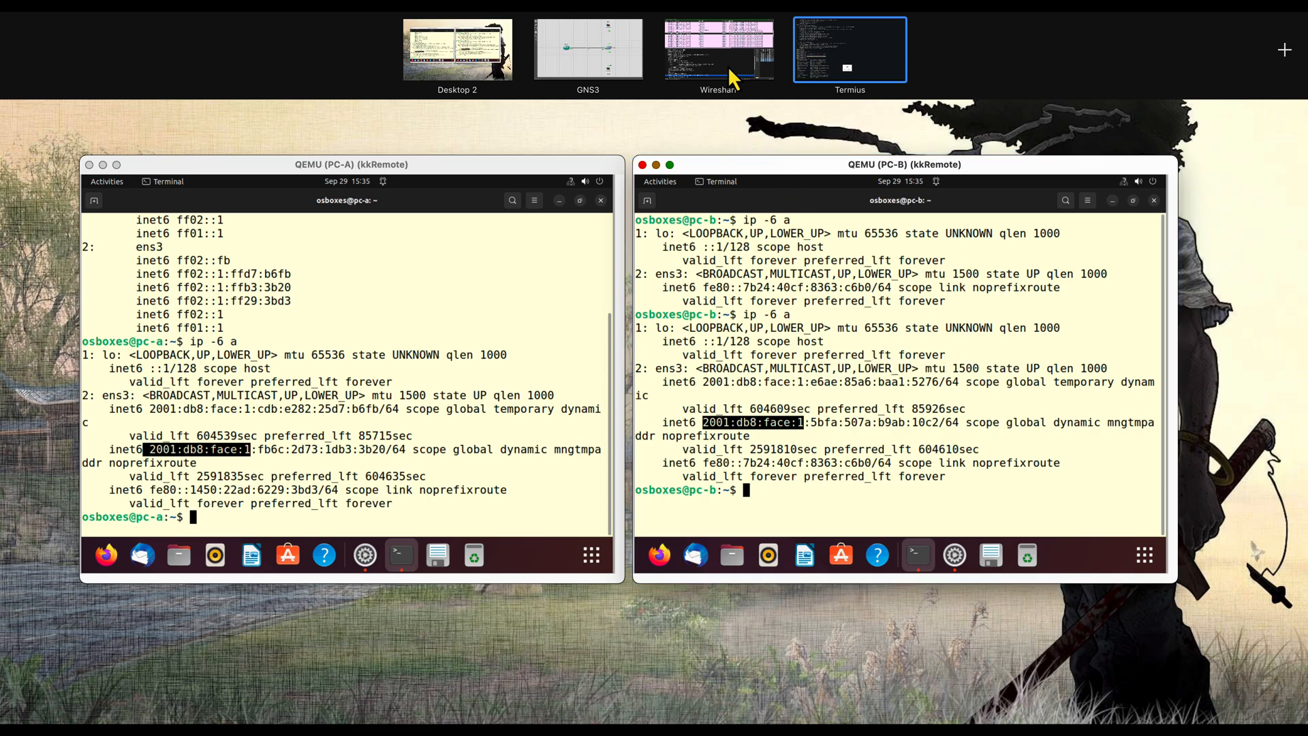
# Return to Wireshark and examine the autonomous address-configuration flag of frame 57's 2001:db8:f00d:1::/64 prefix option.
pyautogui.click(730, 76)
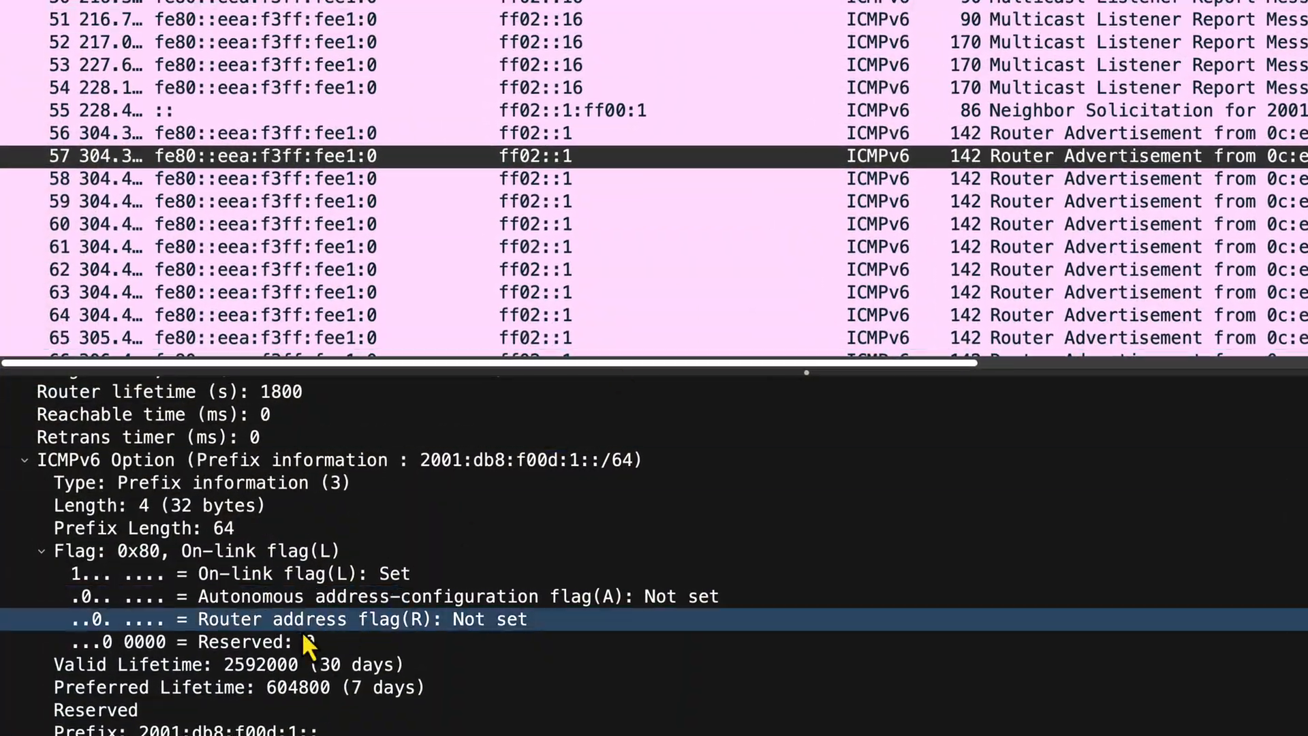
pyautogui.click(300, 551)
pyautogui.scroll(1, 293, 540)
pyautogui.click(313, 526)
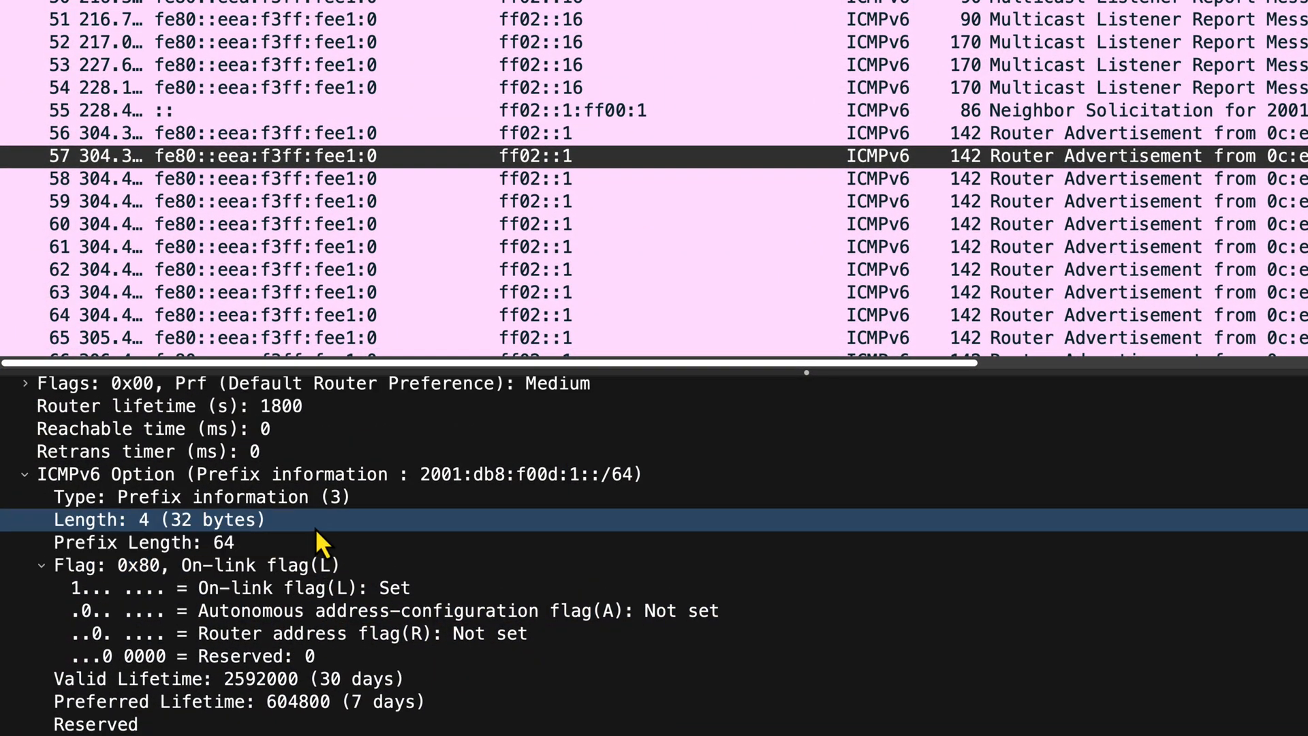
pyautogui.click(163, 163)
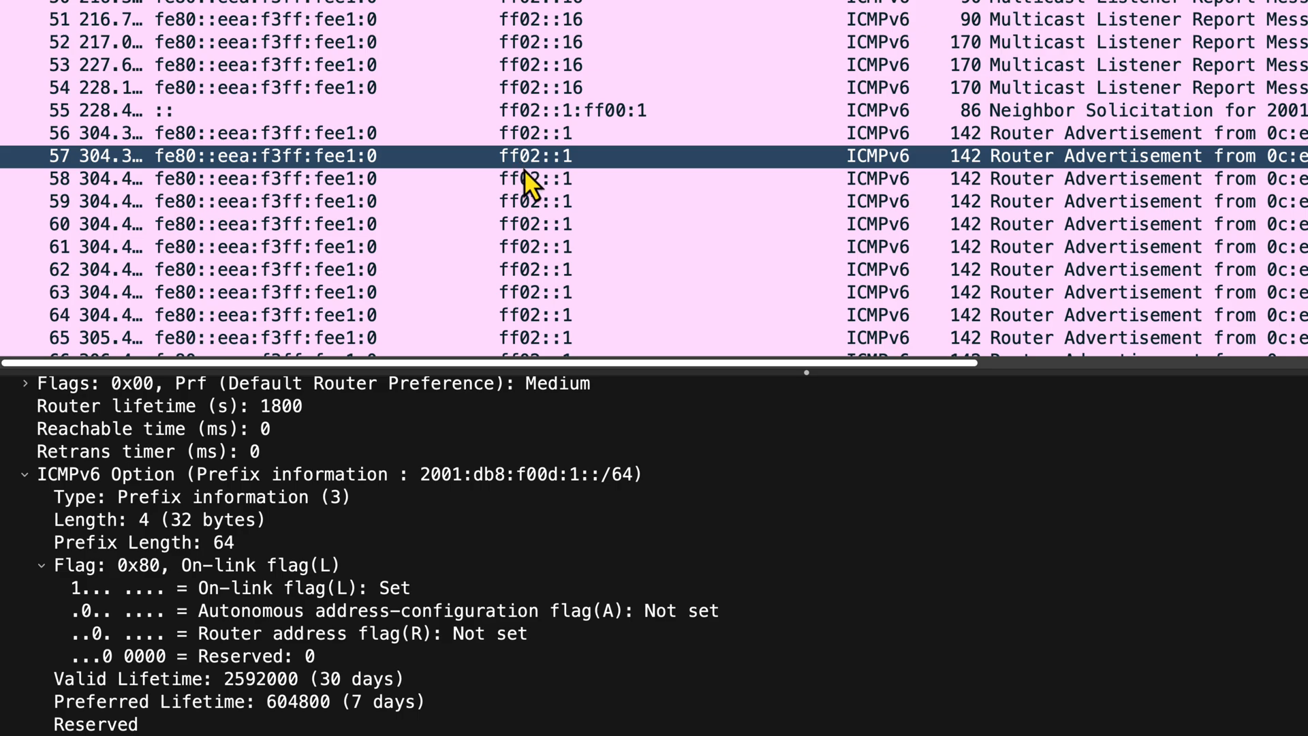
pyautogui.scroll(-2, 635, 502)
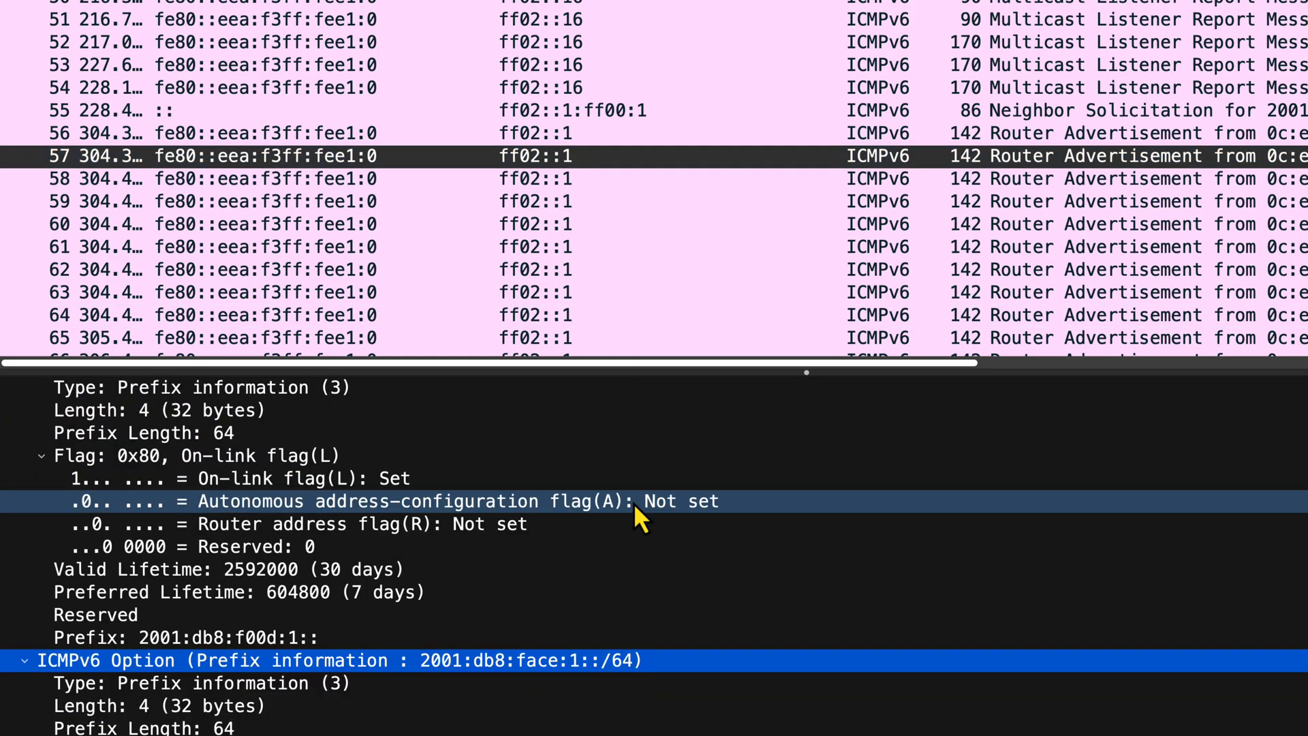
pyautogui.scroll(3, 370, 621)
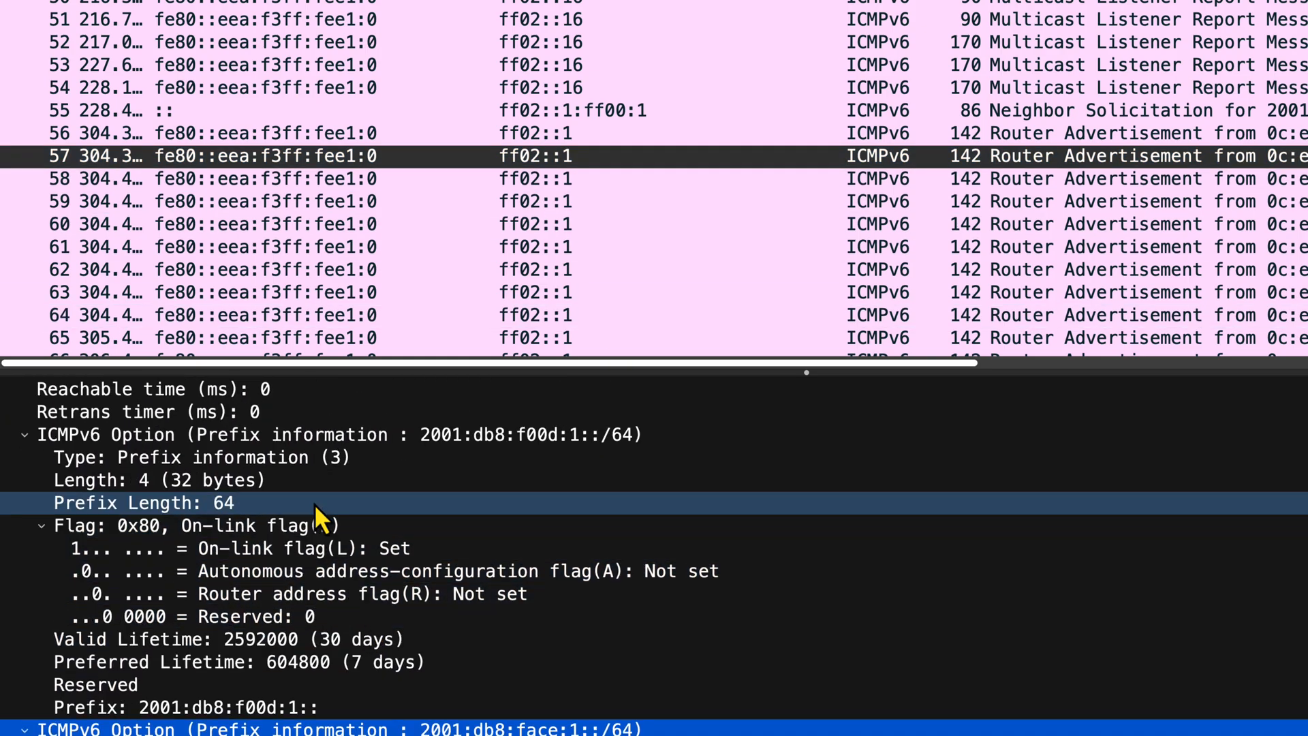
pyautogui.scroll(1, 313, 504)
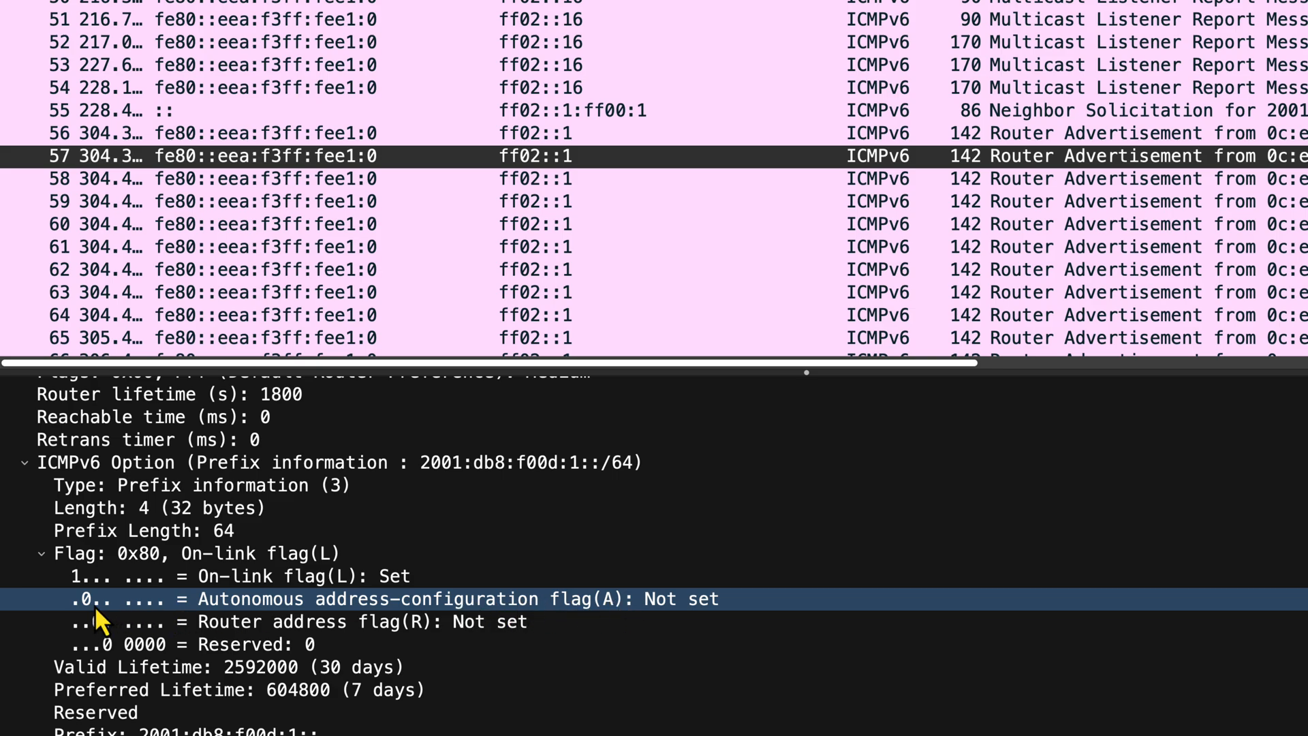
pyautogui.scroll(-2, 92, 605)
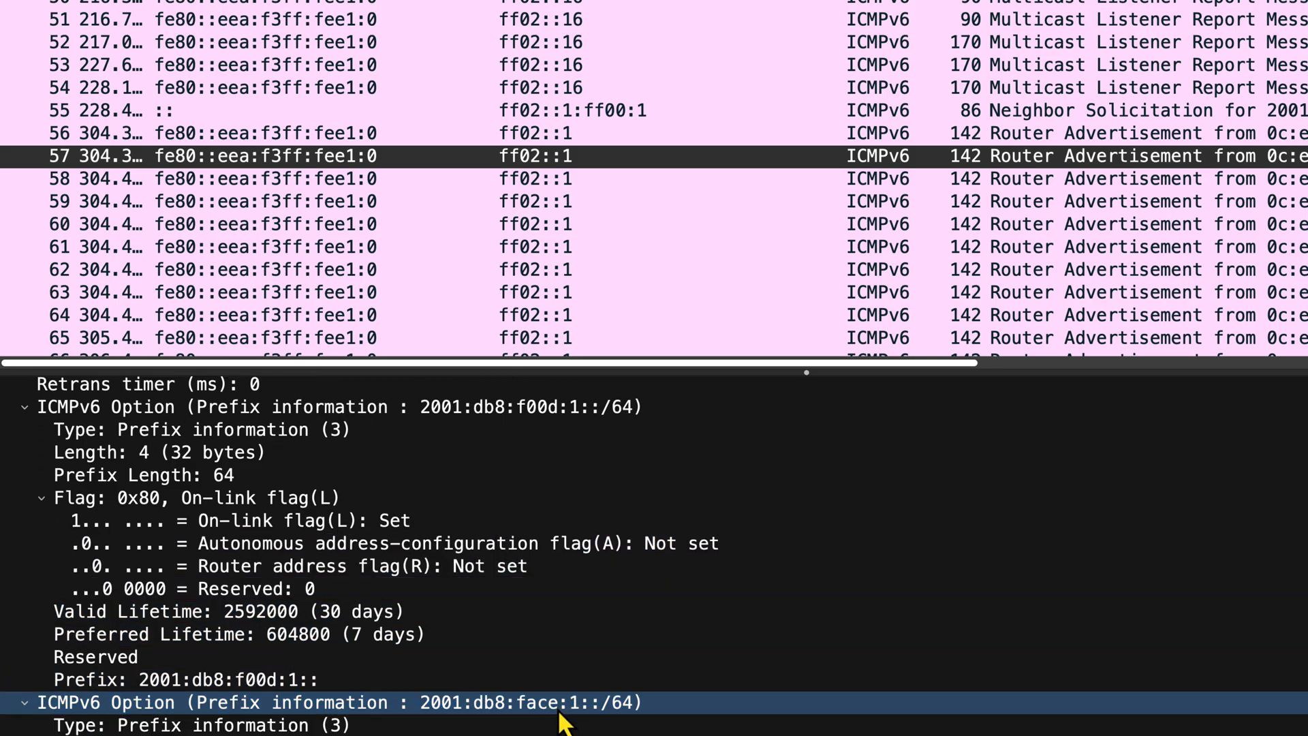
# Select the 2001:db8:face:1::/64 prefix option in frame 57 and examine its on-link and autonomous address-configuration flags.
pyautogui.click(555, 696)
pyautogui.scroll(-1, 555, 695)
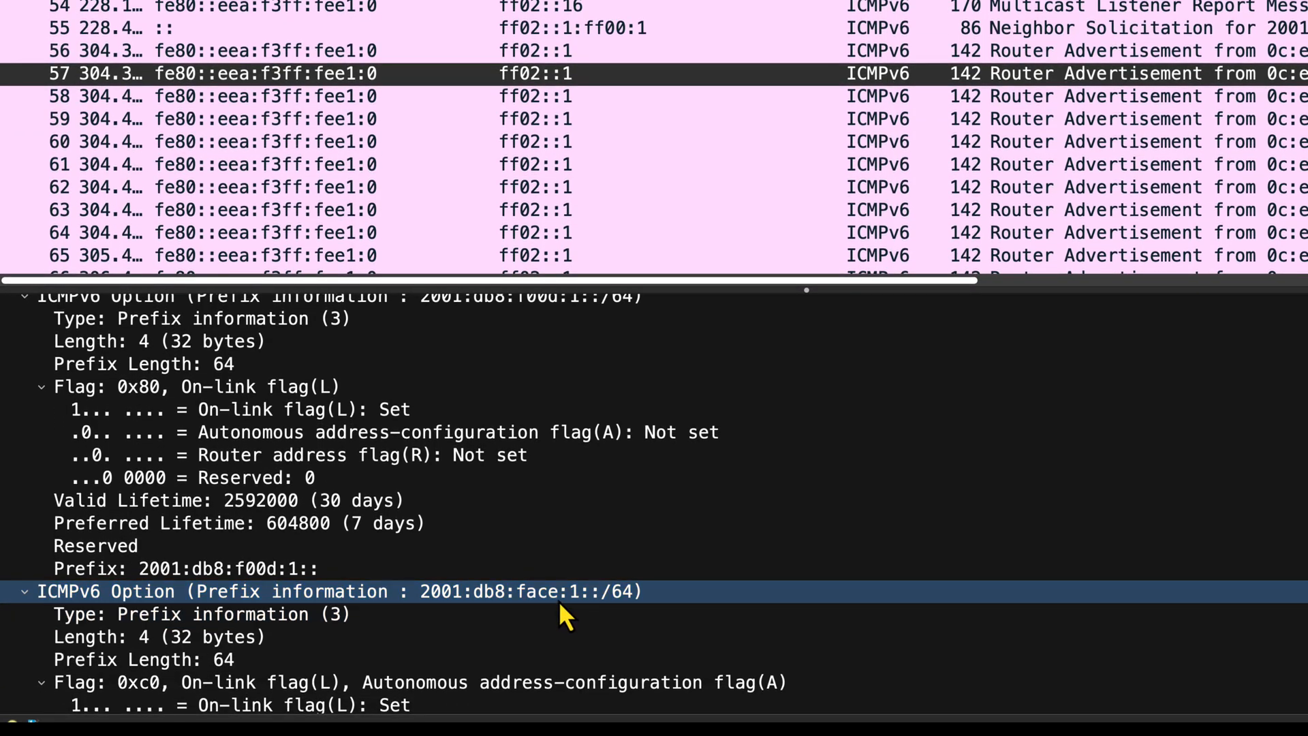
pyautogui.click(558, 602)
pyautogui.scroll(-3, 559, 603)
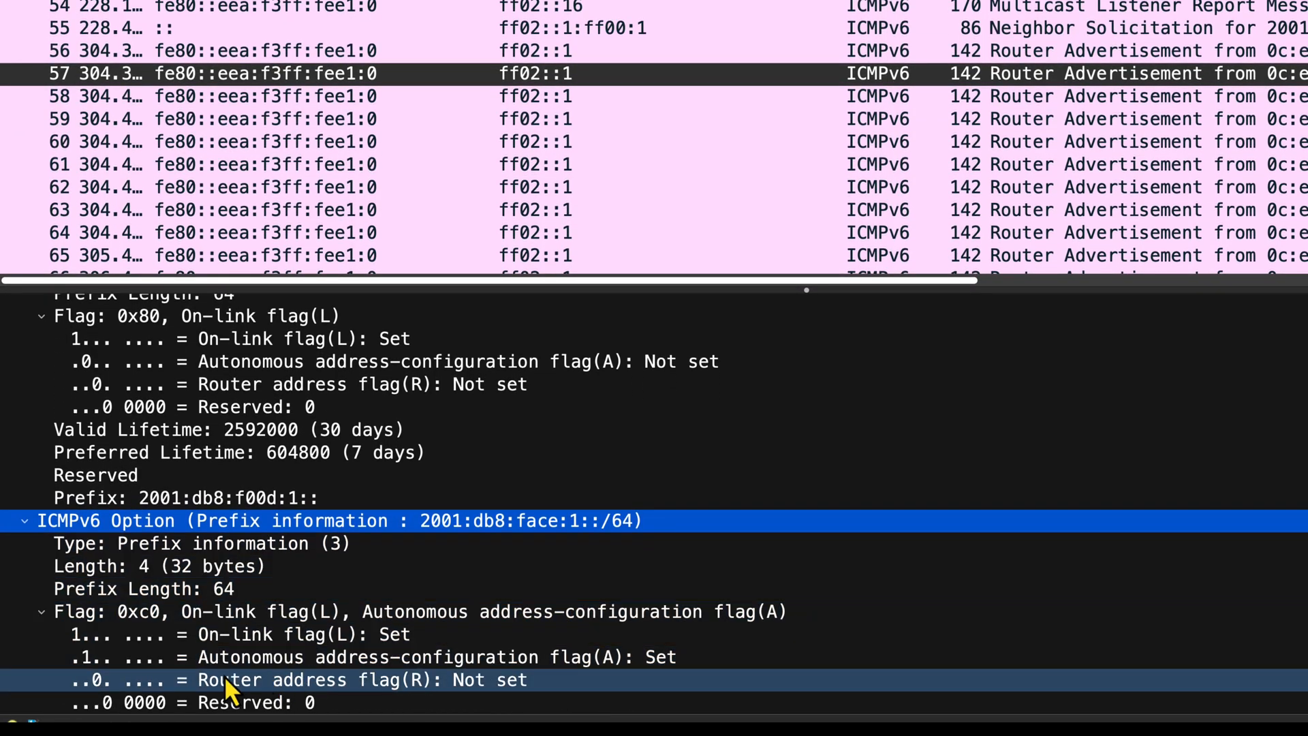
pyautogui.scroll(-2, 223, 676)
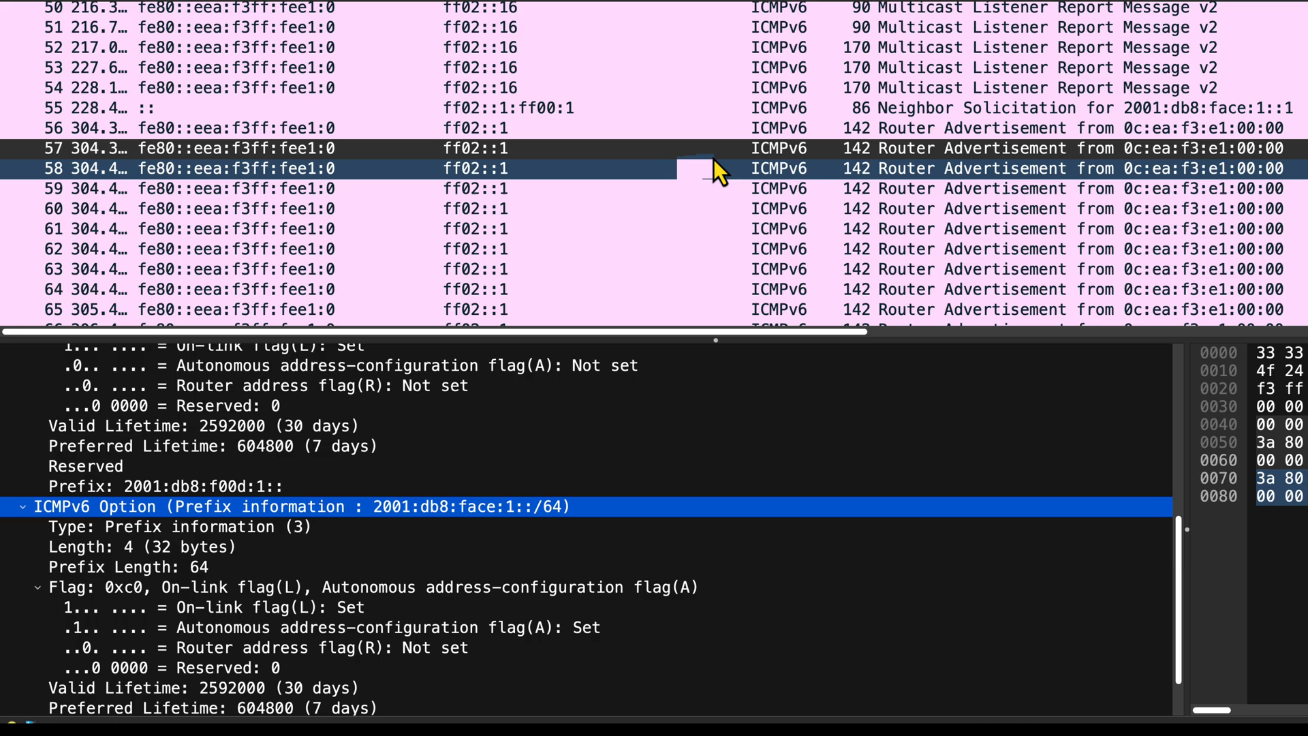
# Revisit the PC-A and PC-B terminals, and switch to the GNS3 topology to view the PC-B node's details.
pyautogui.hotkey('ctrl', 'Up')
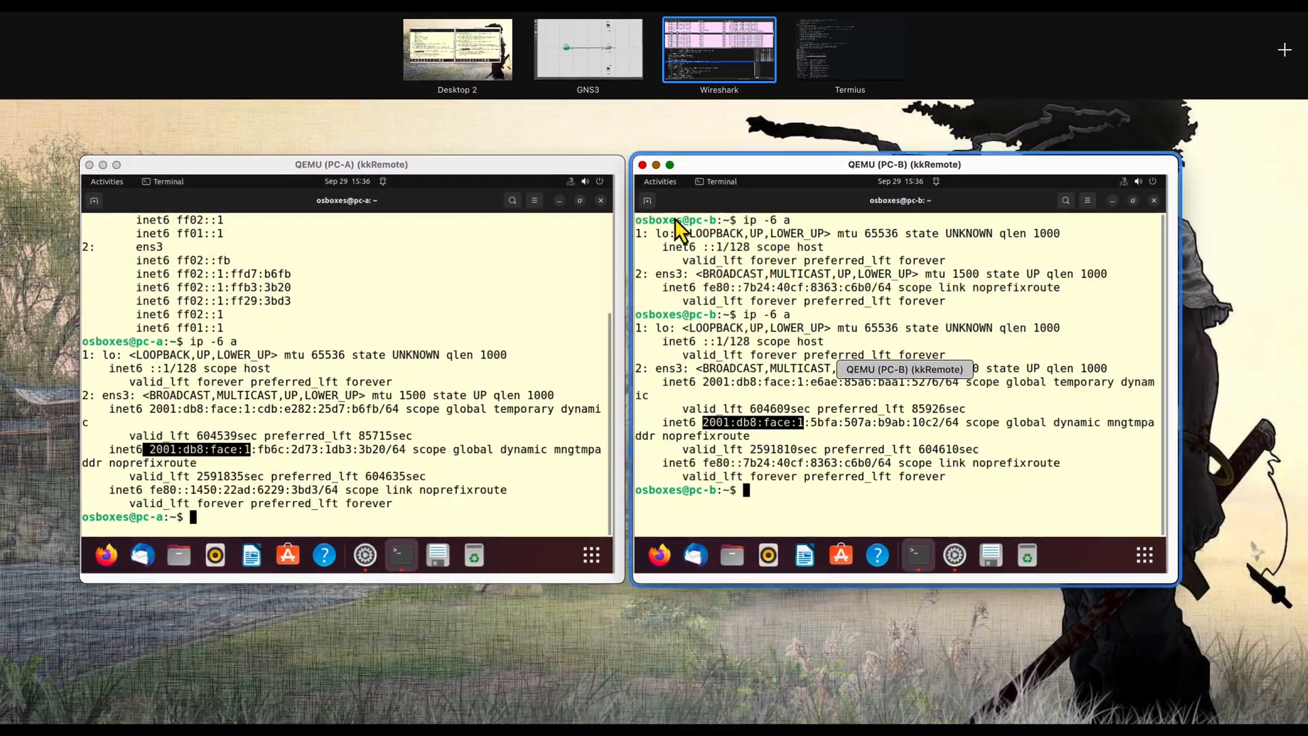
pyautogui.click(467, 339)
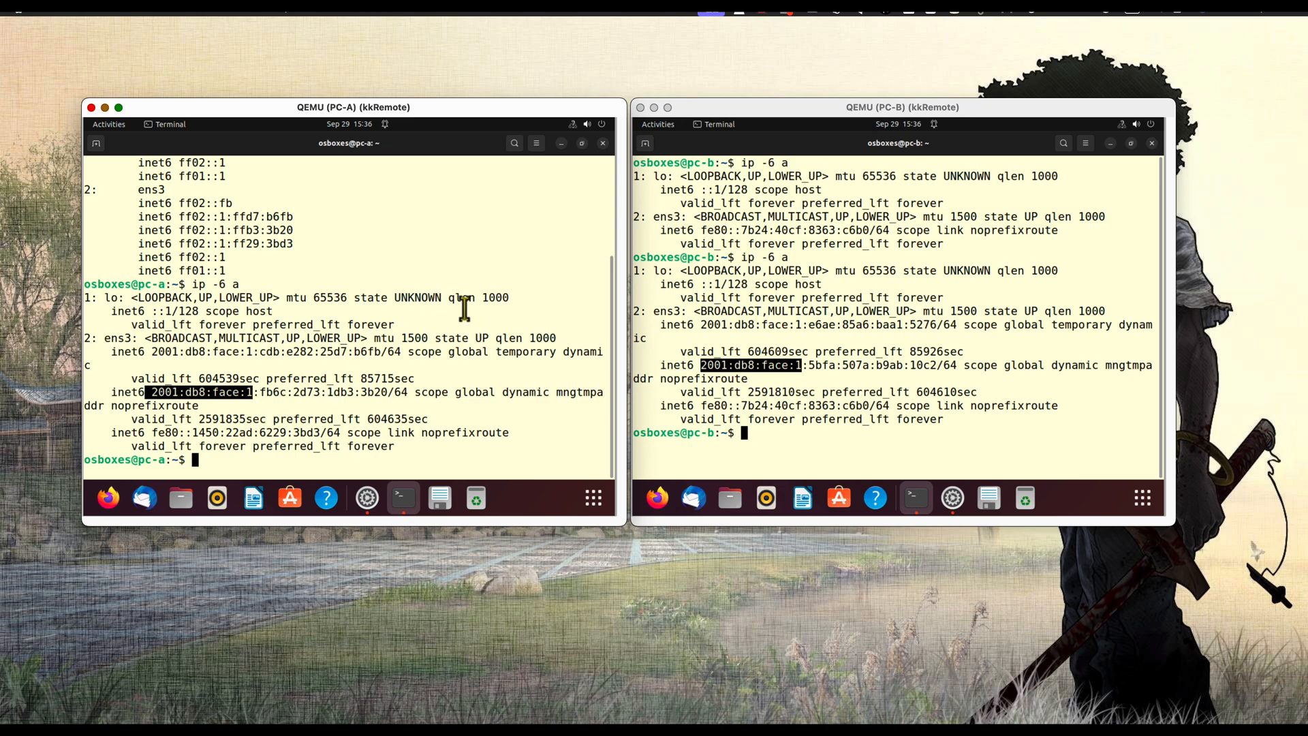
pyautogui.click(626, 65)
pyautogui.hotkey('ctrl', 'Up')
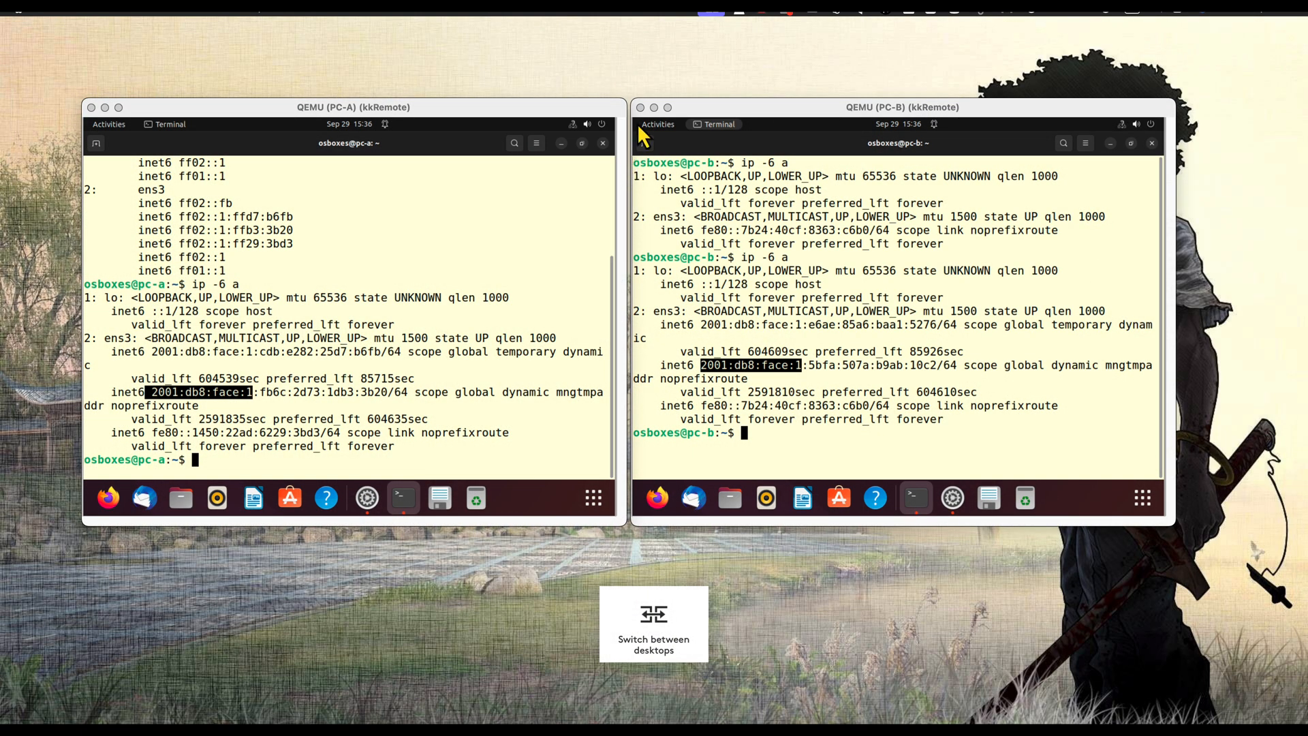
pyautogui.moveTo(677, 96)
pyautogui.click(555, 71)
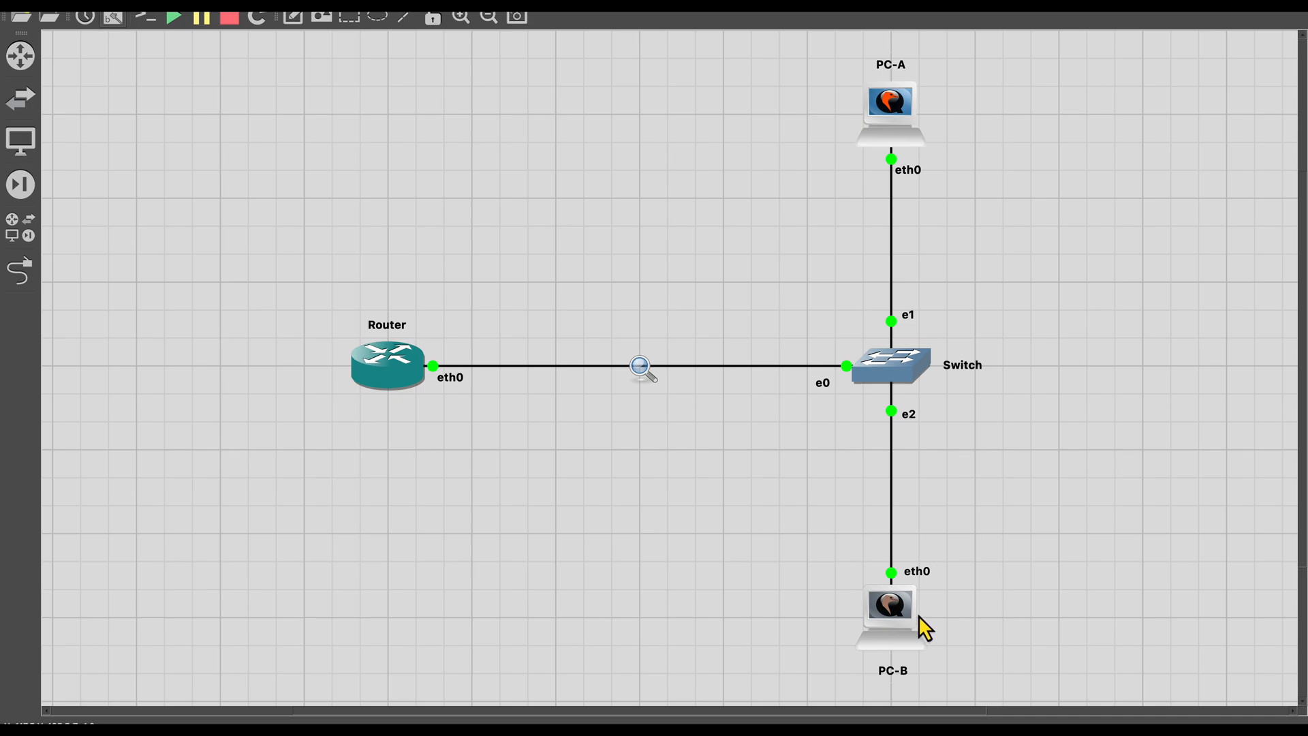
pyautogui.moveTo(919, 615)
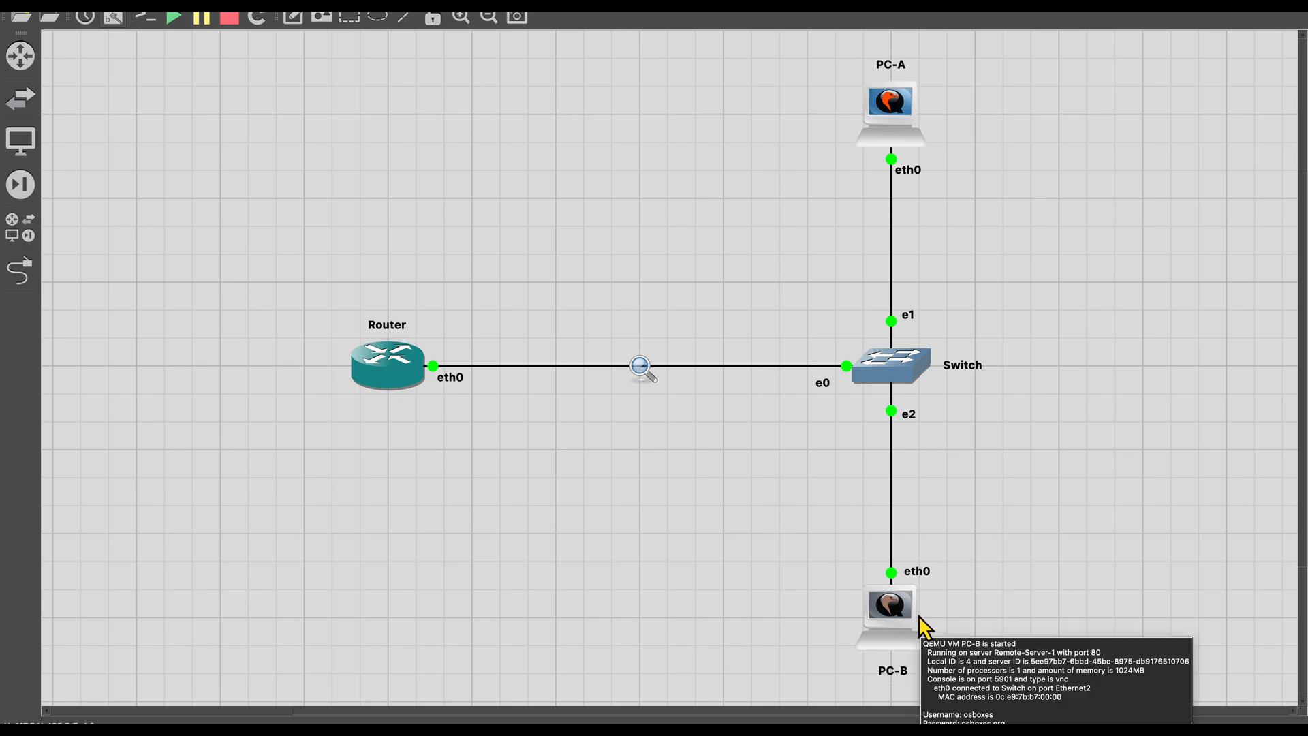